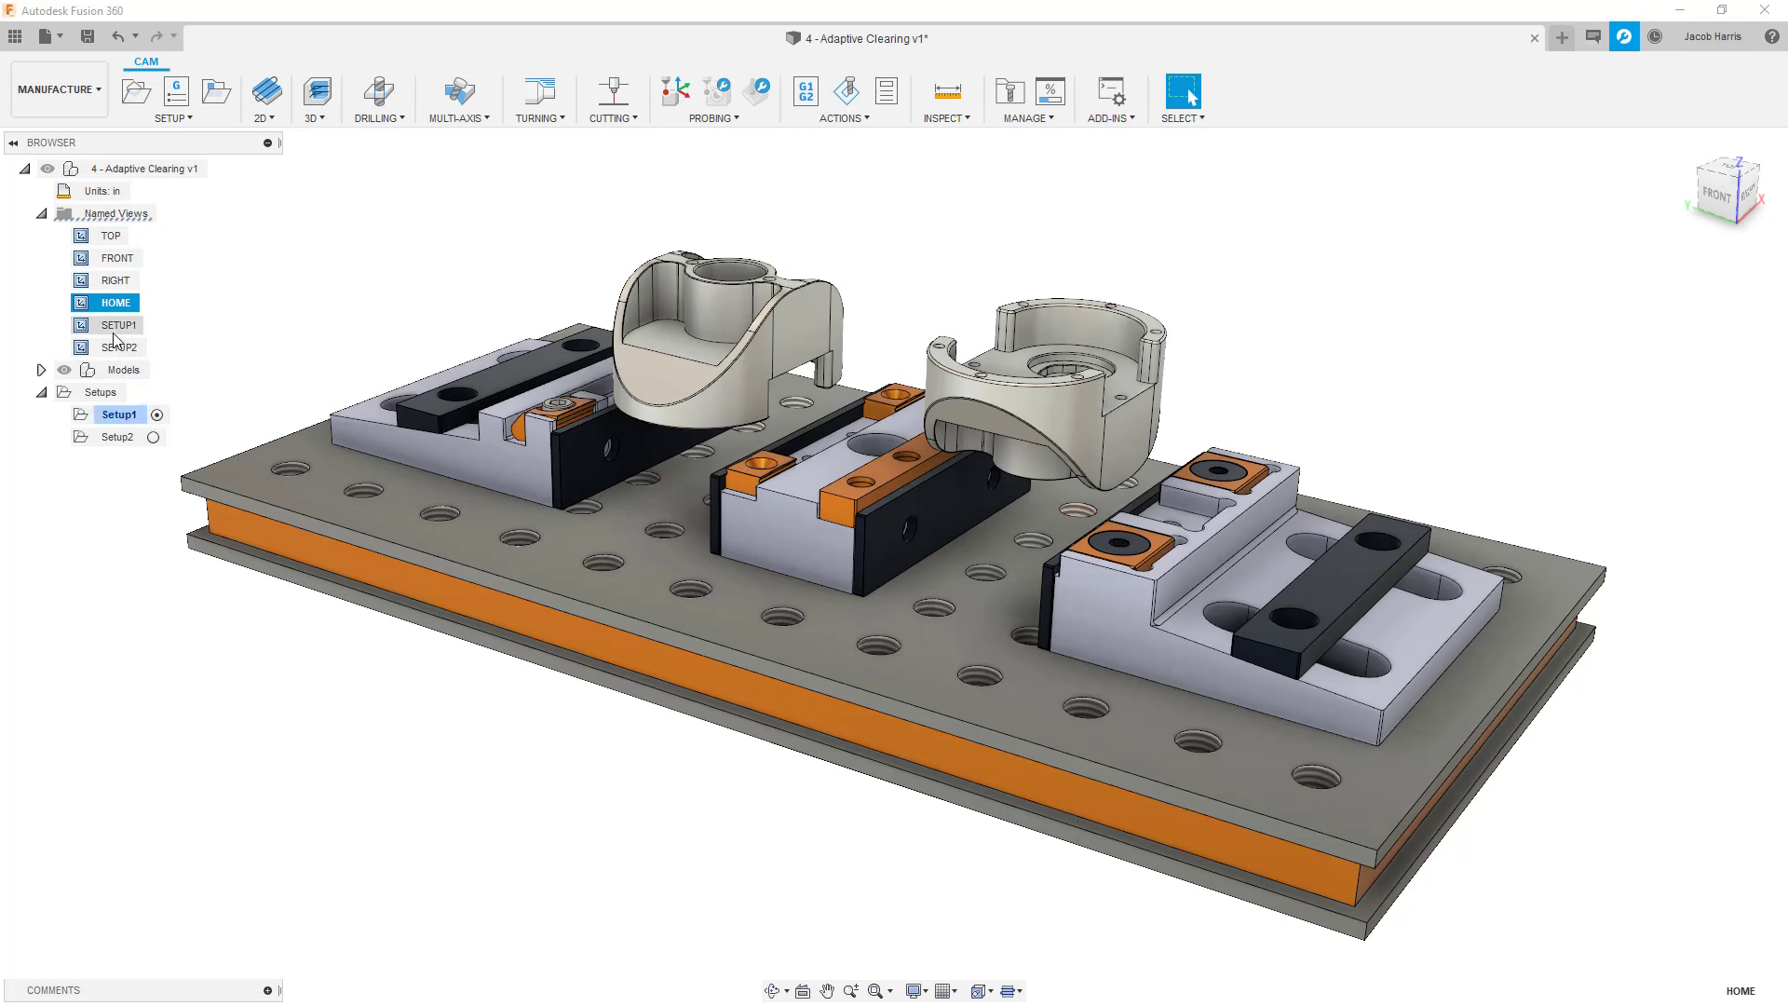
Switch to the saved SETUP1 named view so the first part and vise fill the screen
double_click(115, 326)
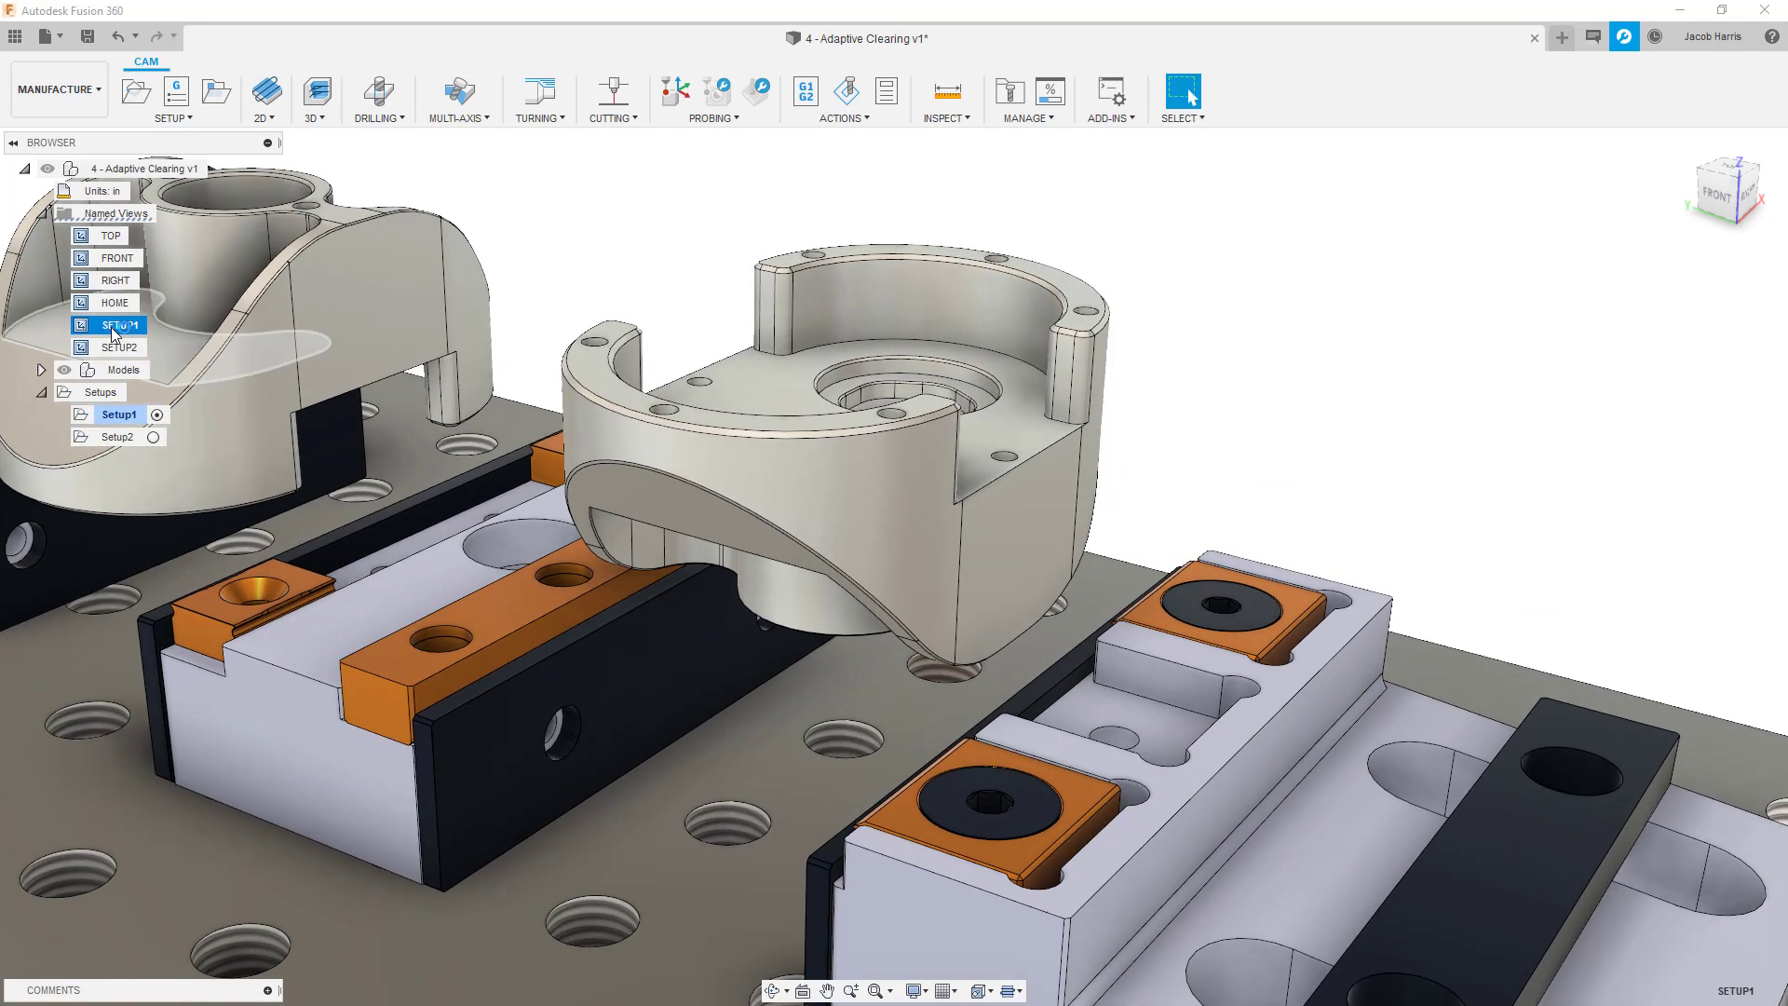
Create Face1 in Setup1 using the Ø50 mm face mill and generate its toolpath
click(263, 117)
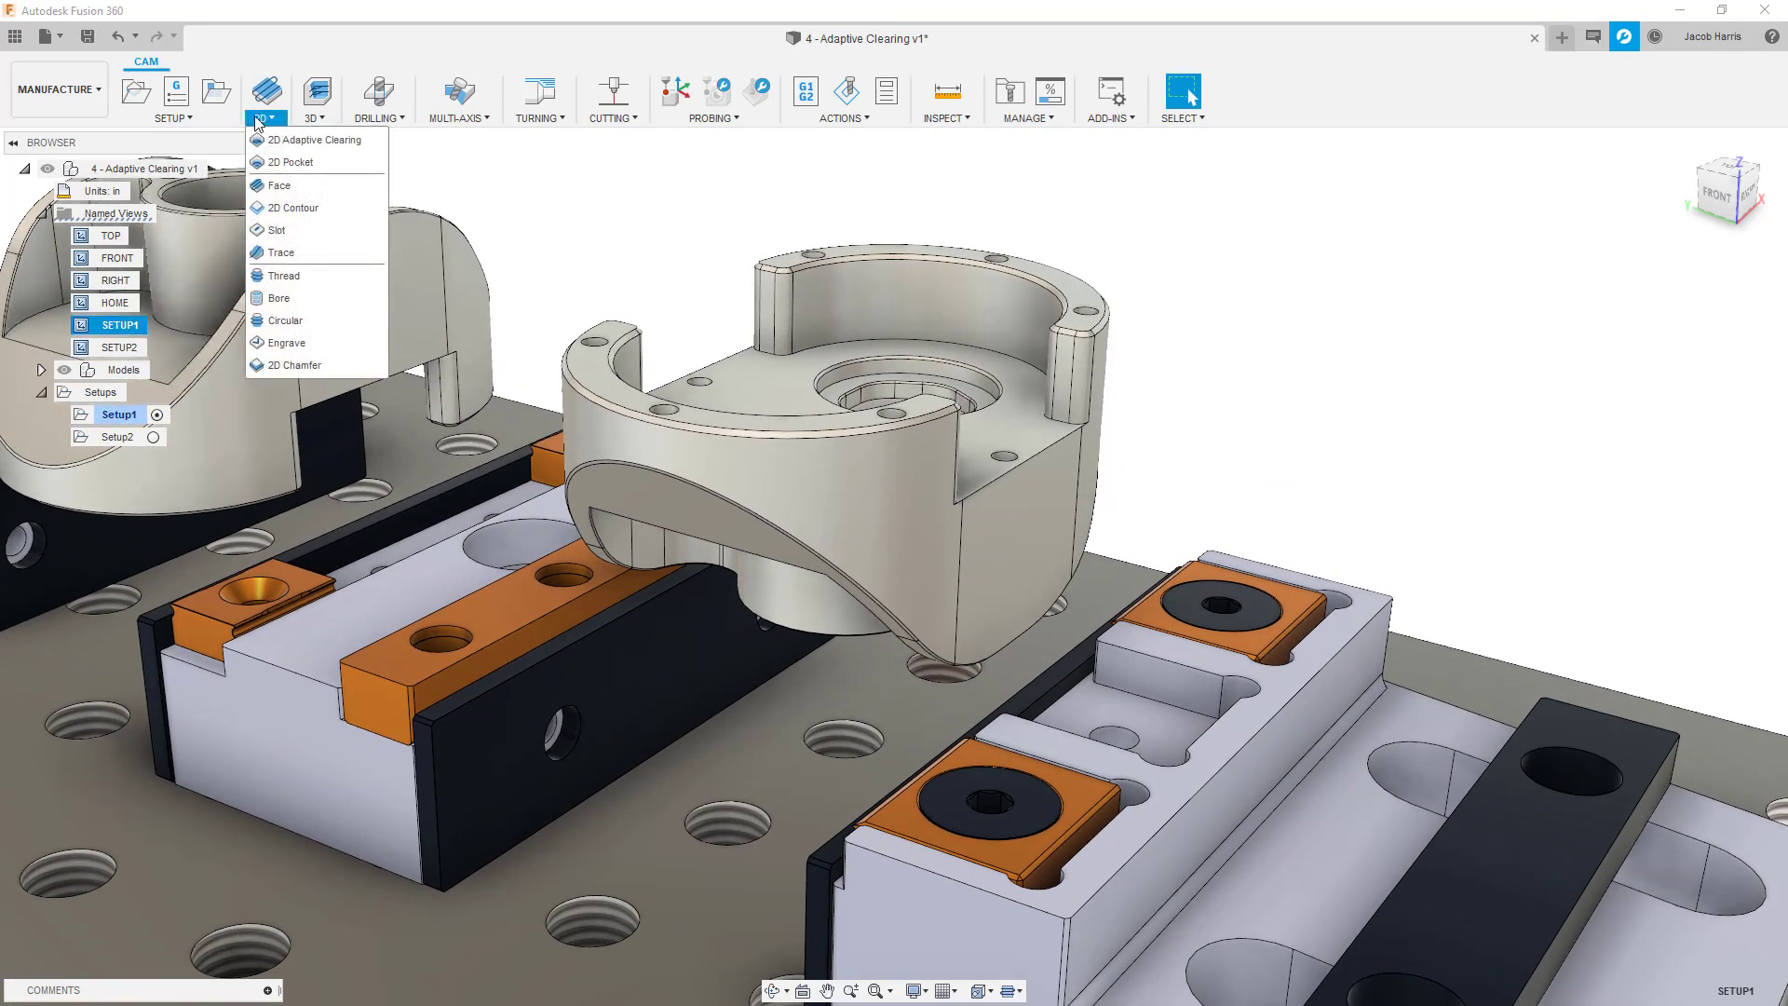
click(269, 187)
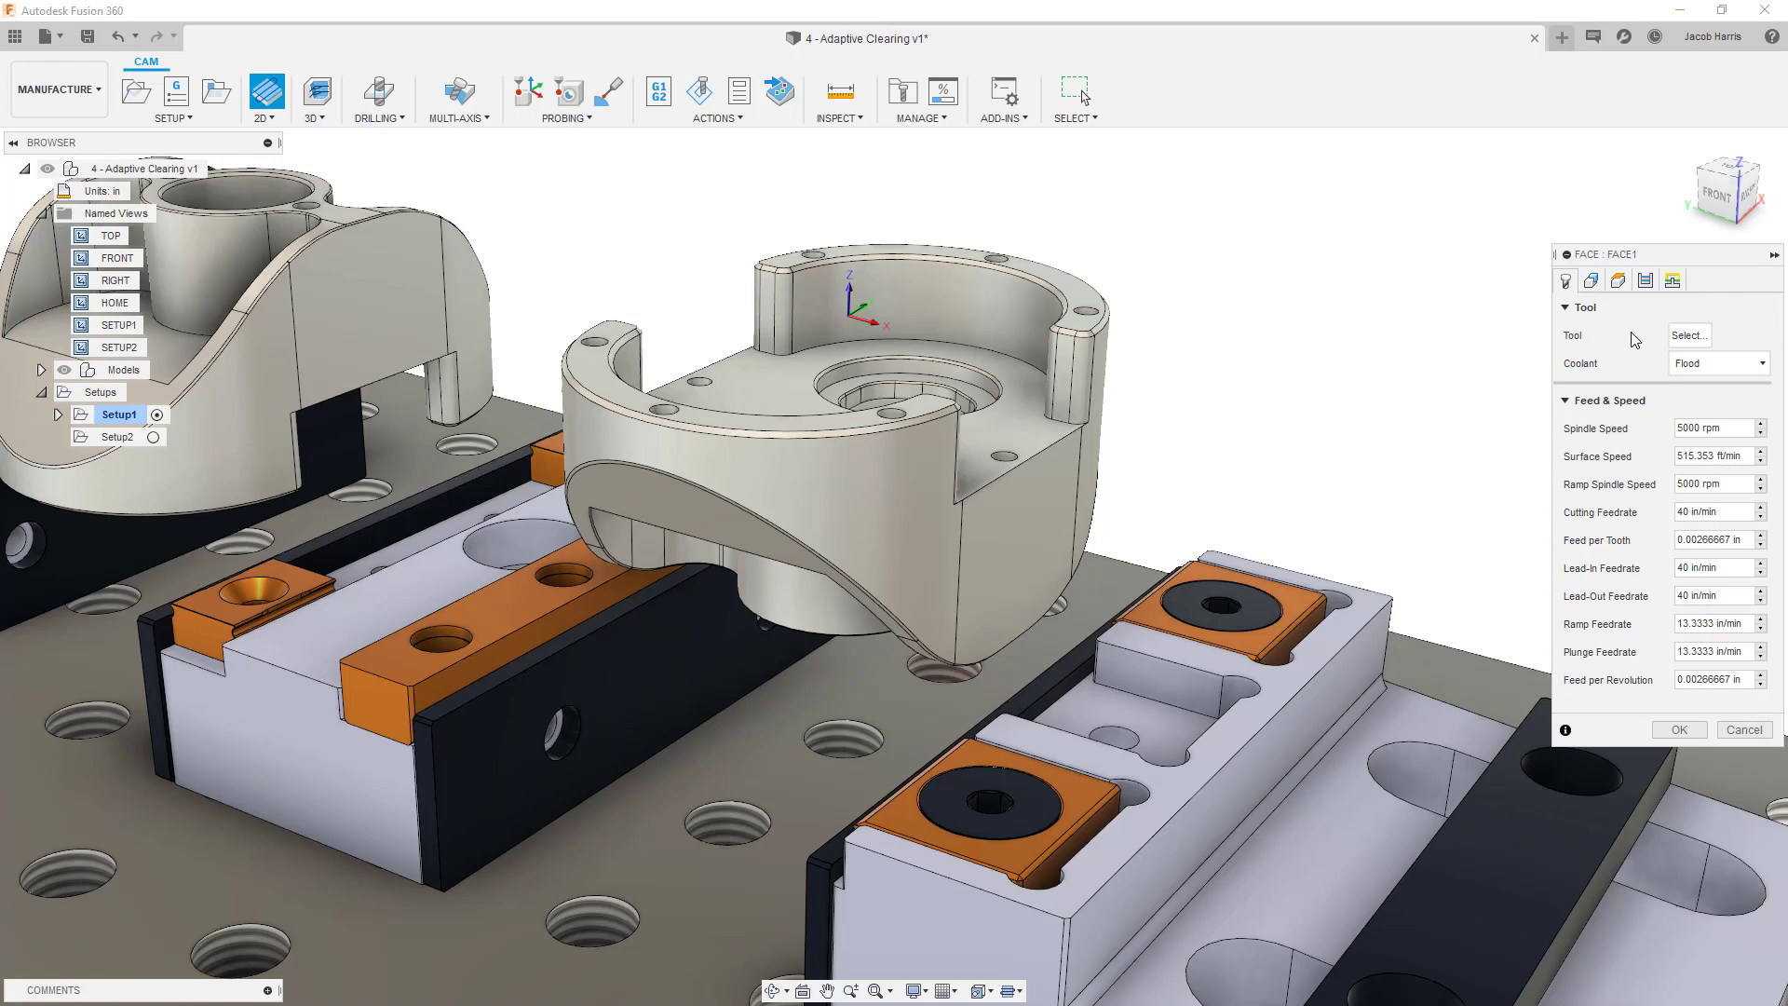
click(1685, 337)
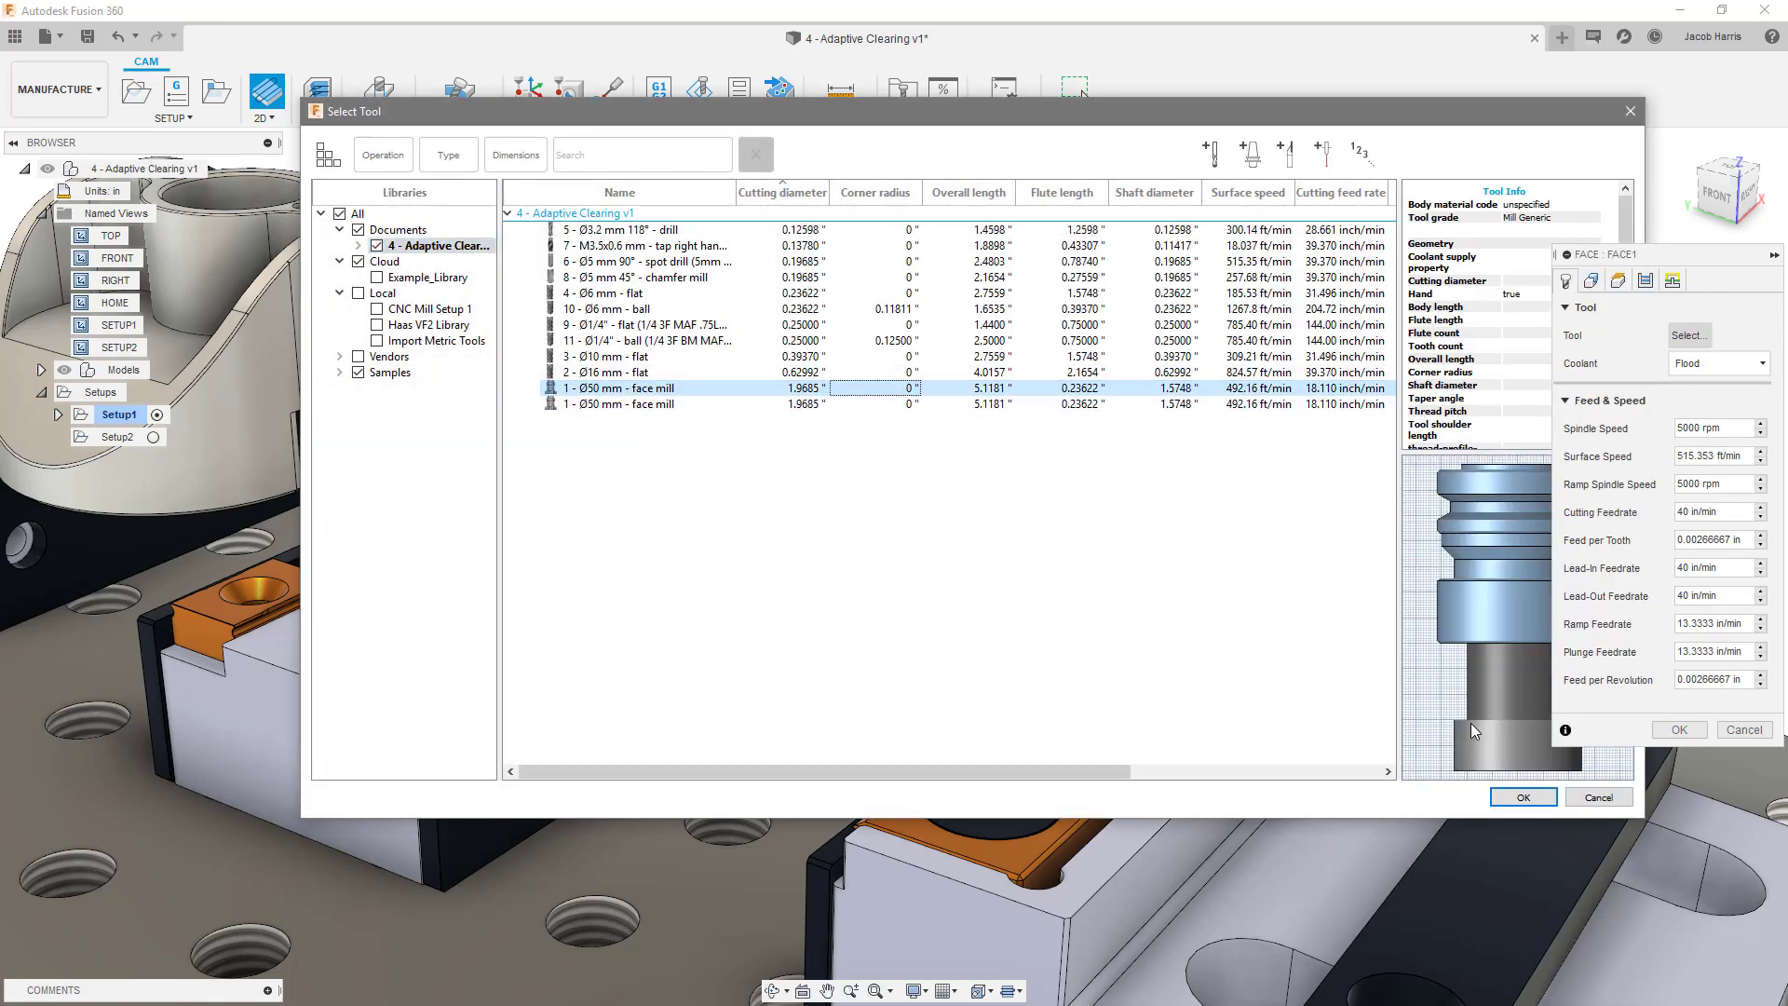
click(1521, 797)
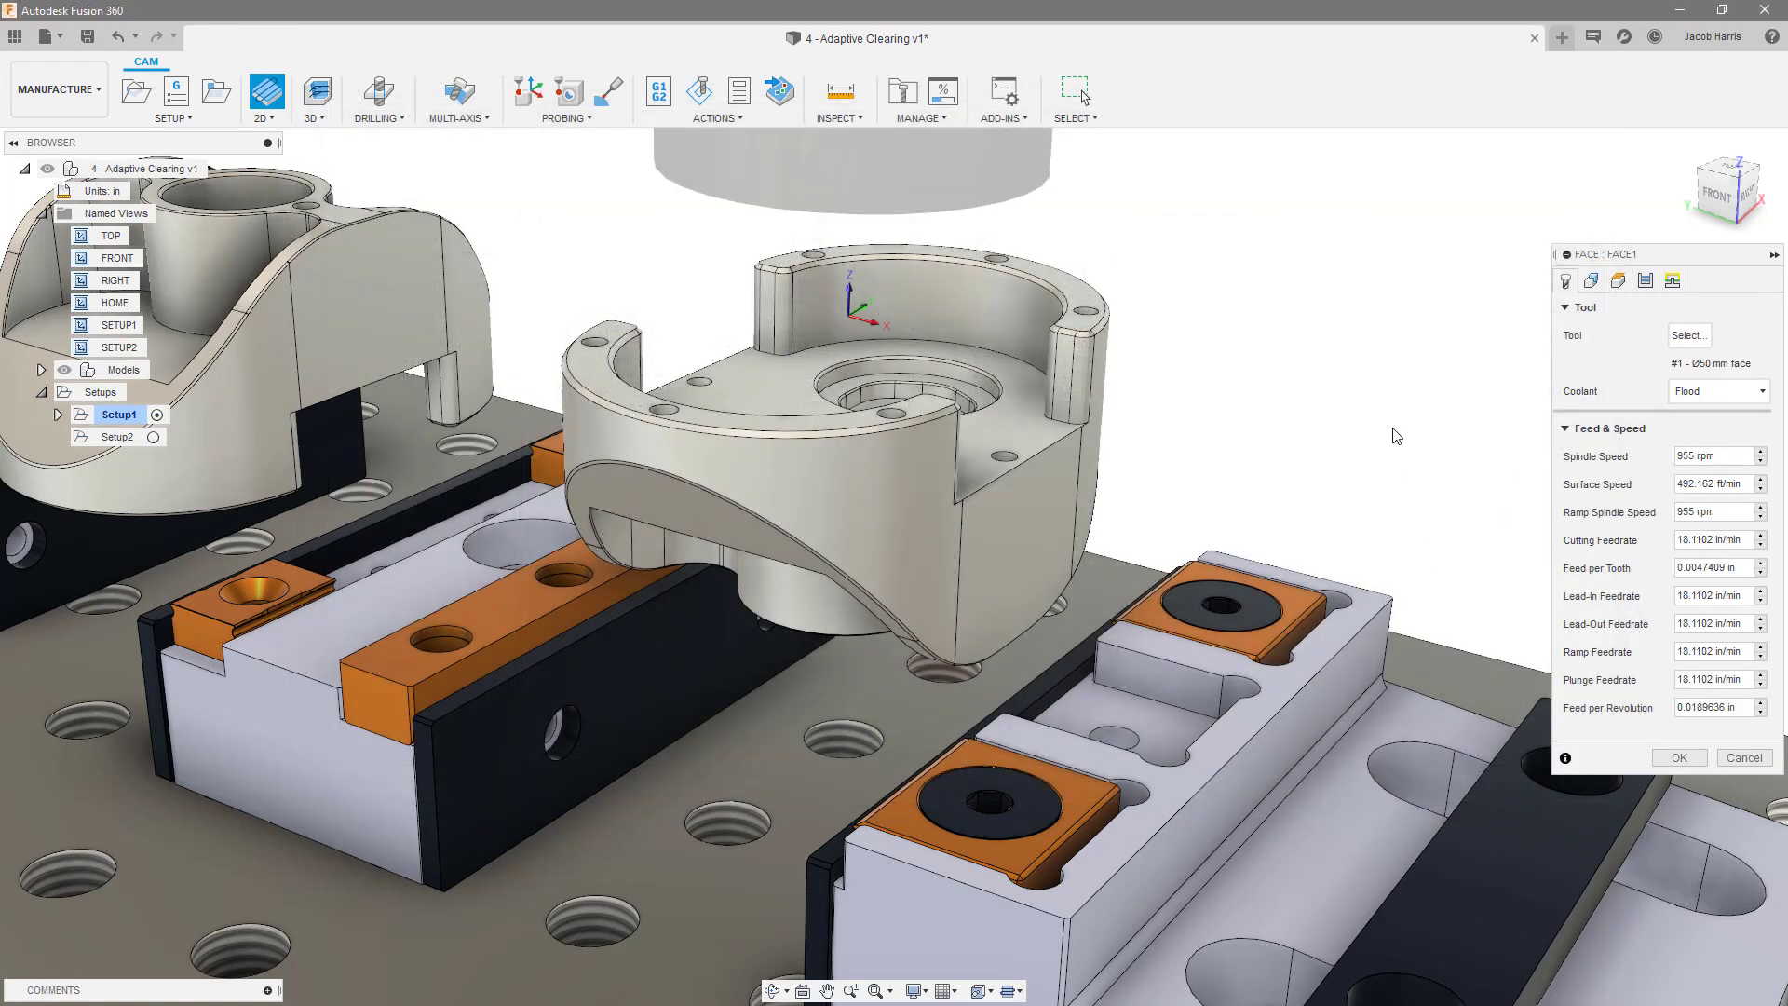
click(1681, 757)
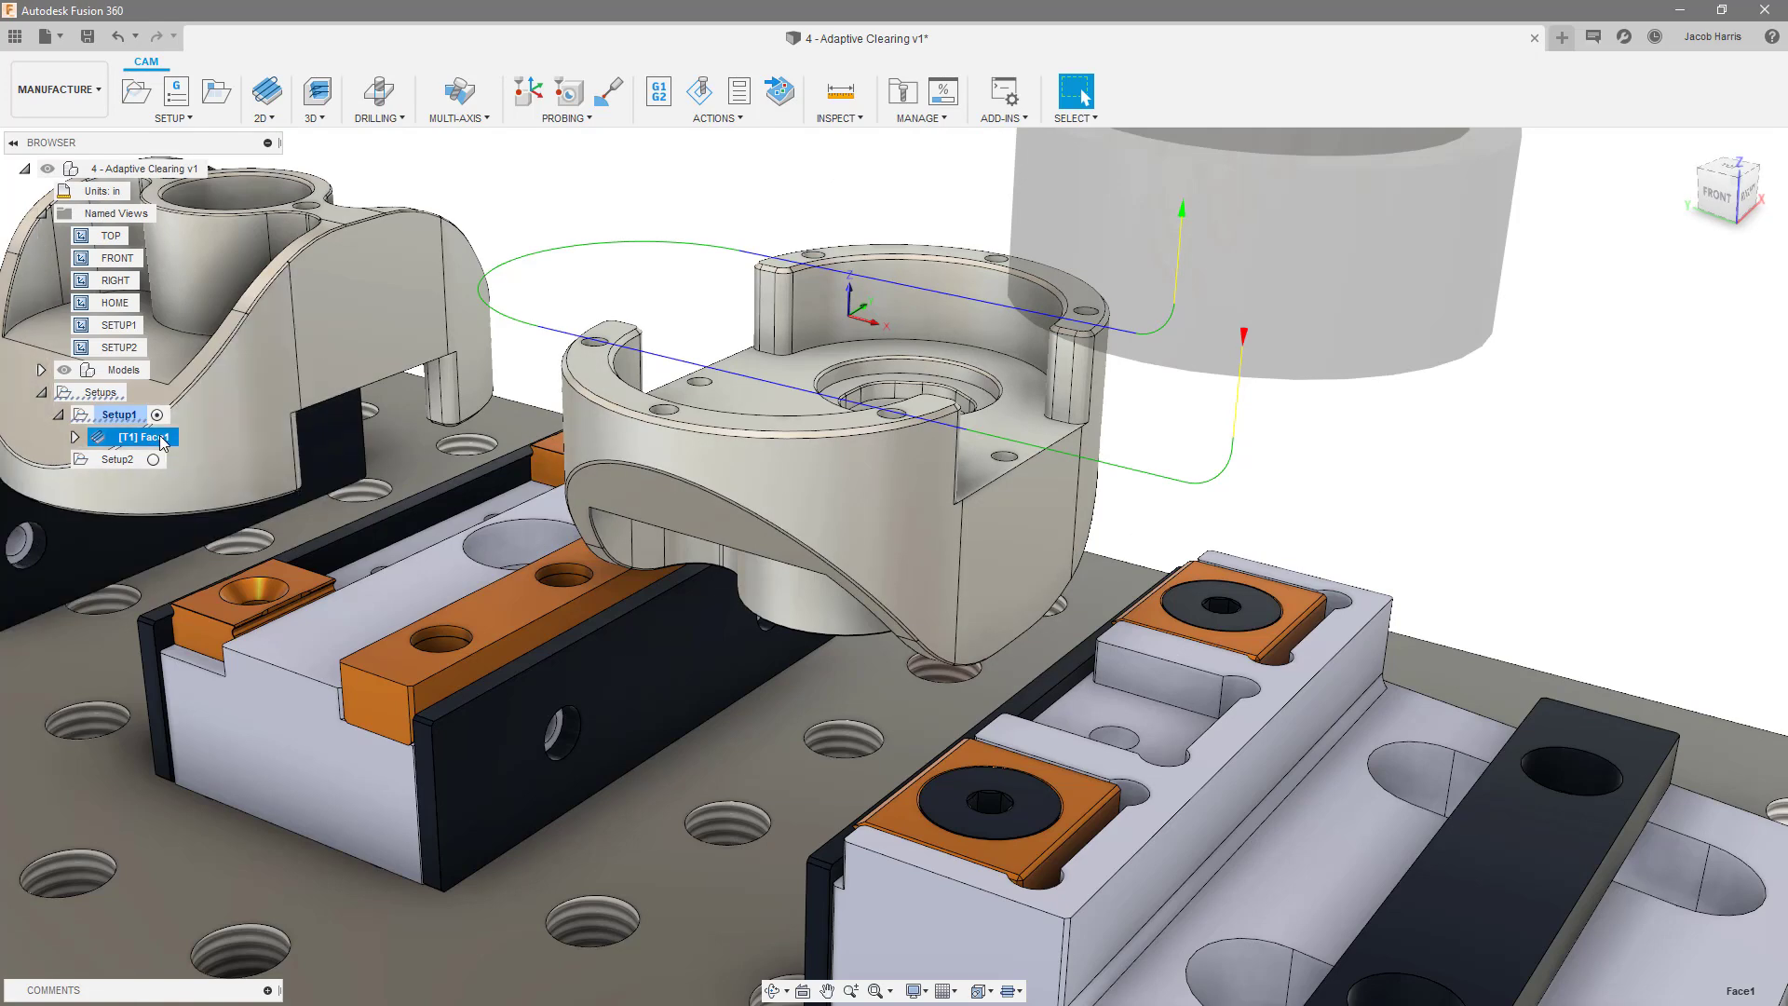
Reopen Face1, review its clearance, retract, feed, top and bottom heights, and regenerate it
right_click(159, 434)
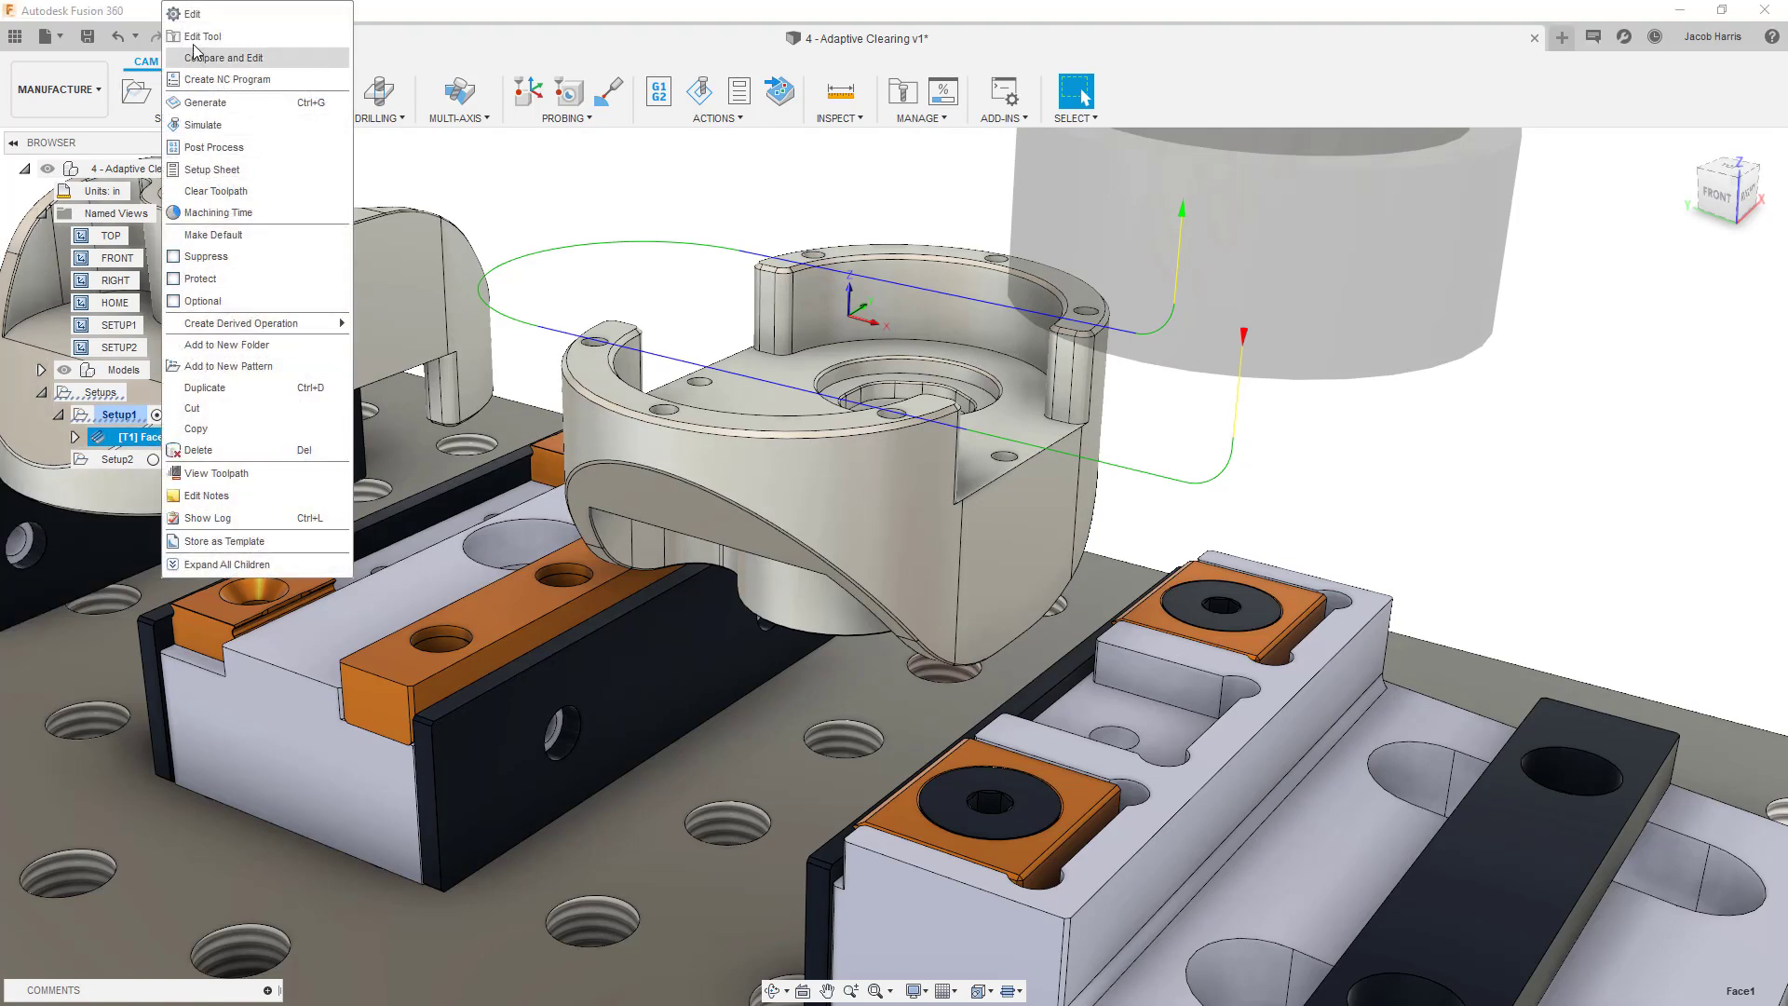
click(193, 15)
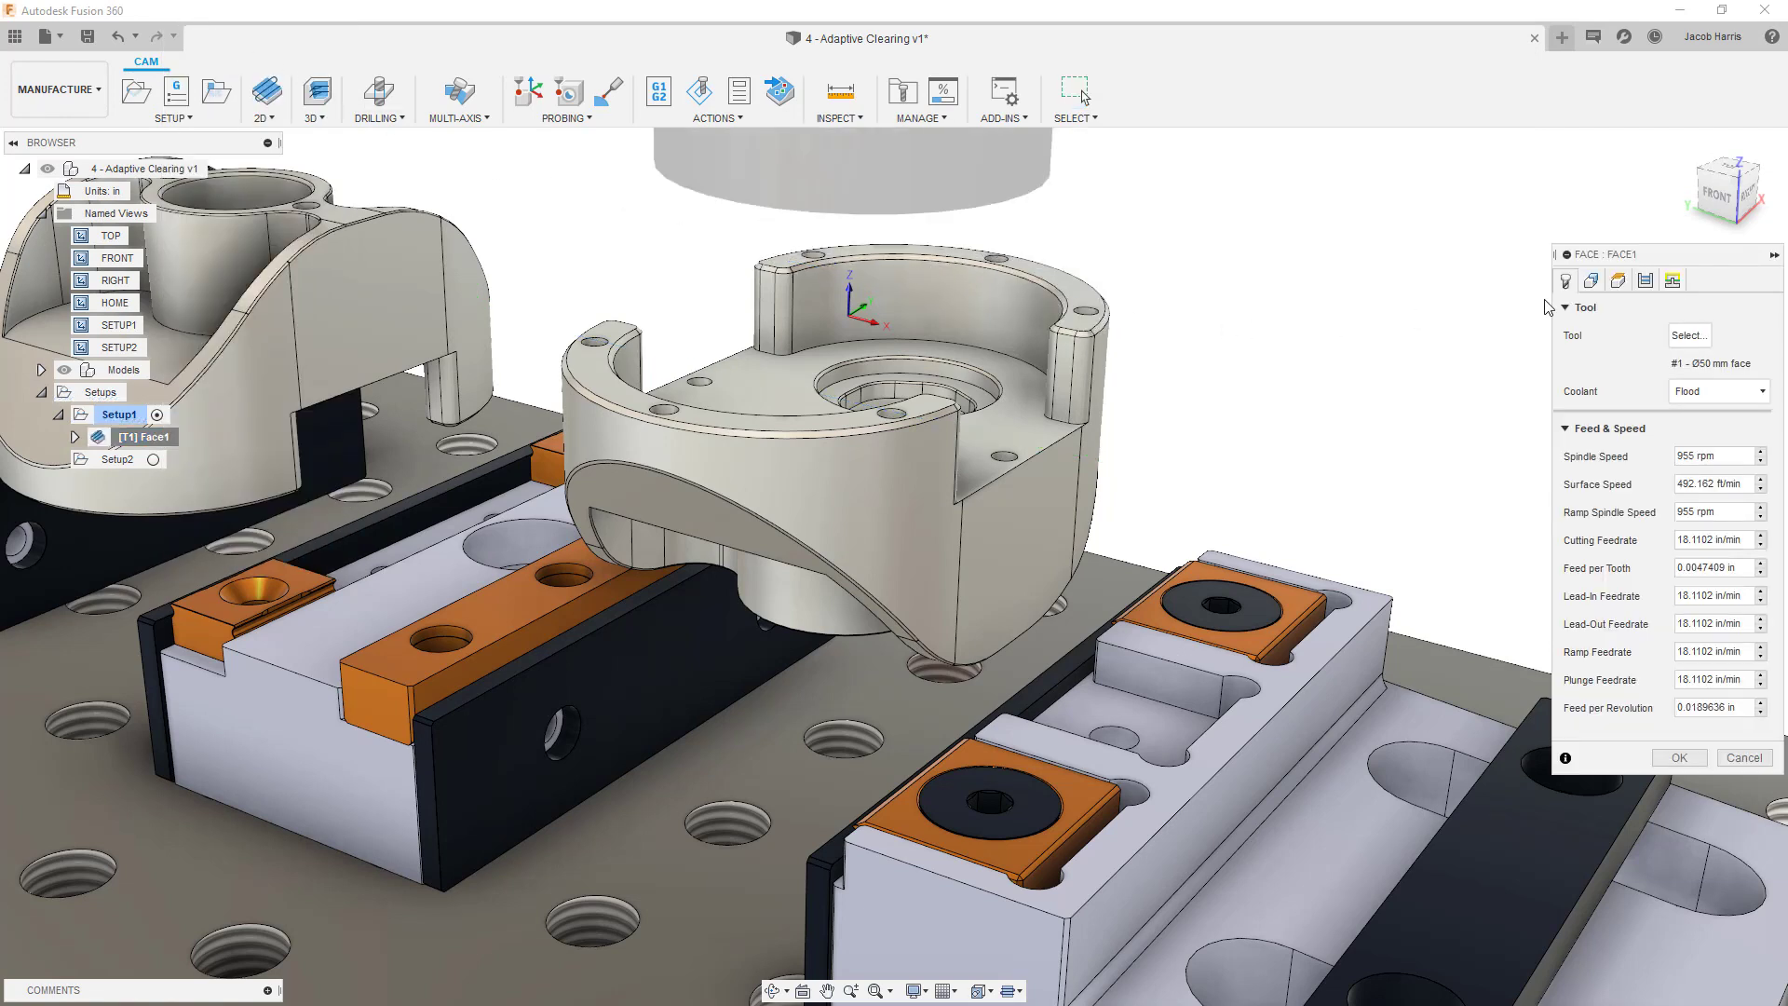
click(1617, 288)
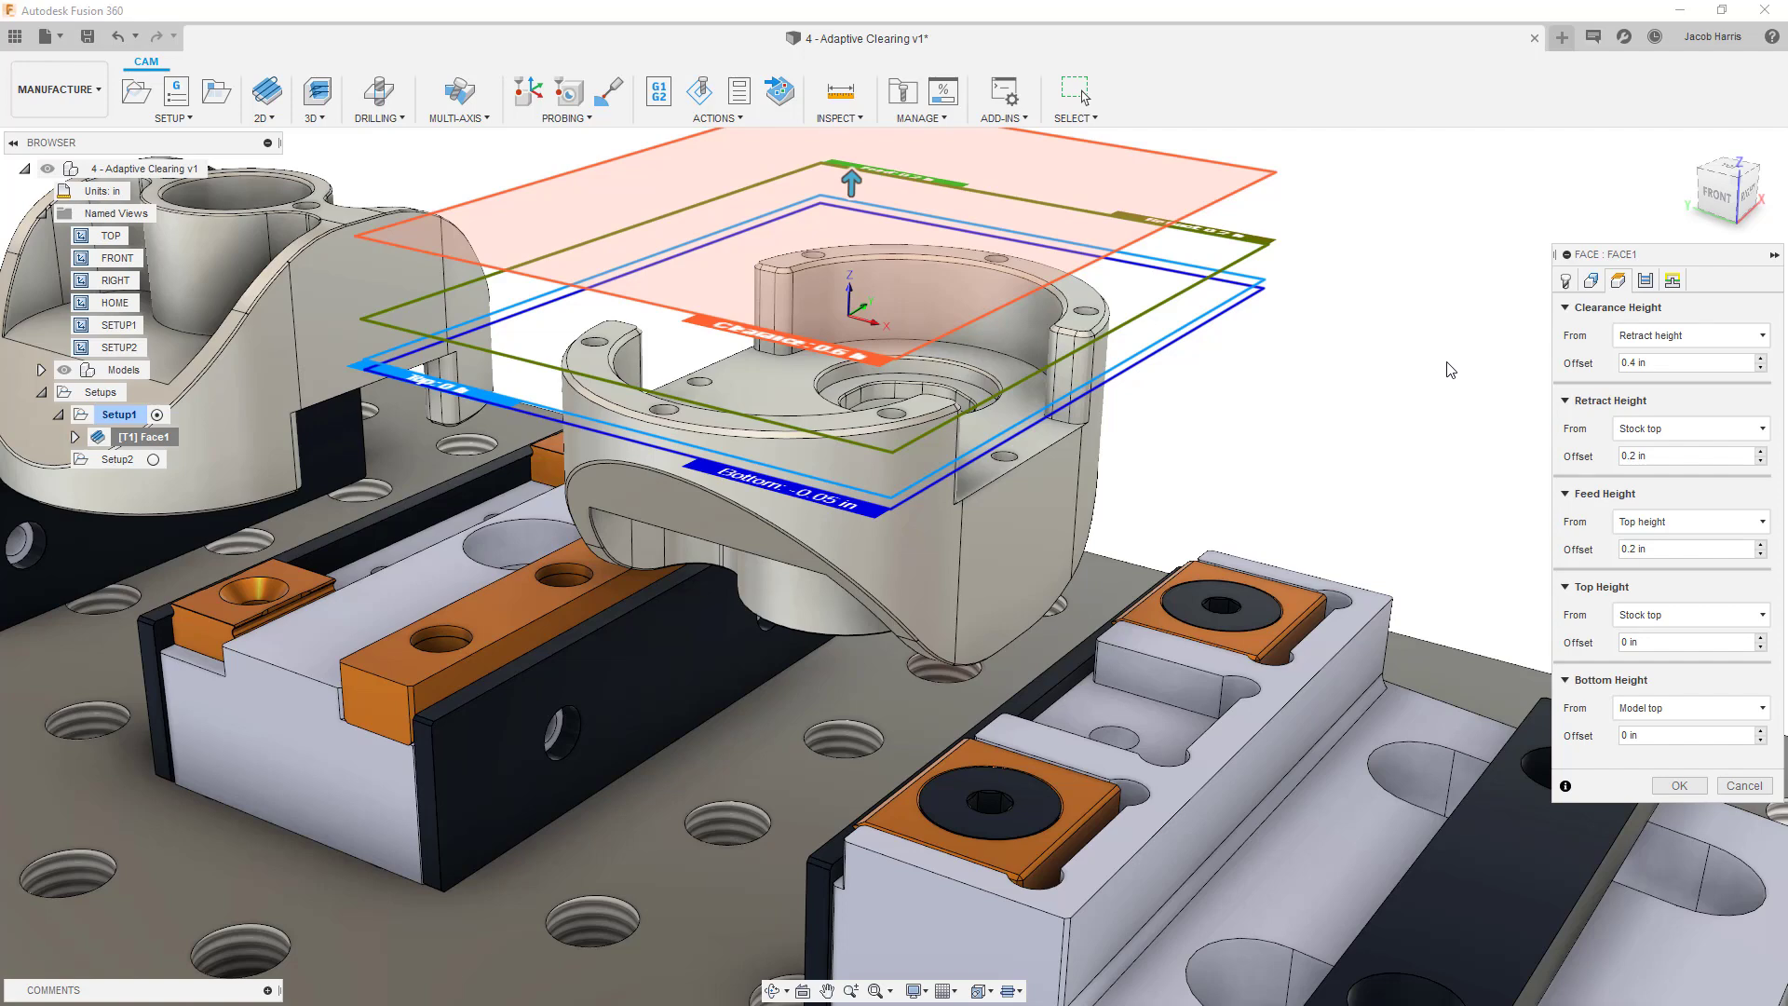
click(1679, 786)
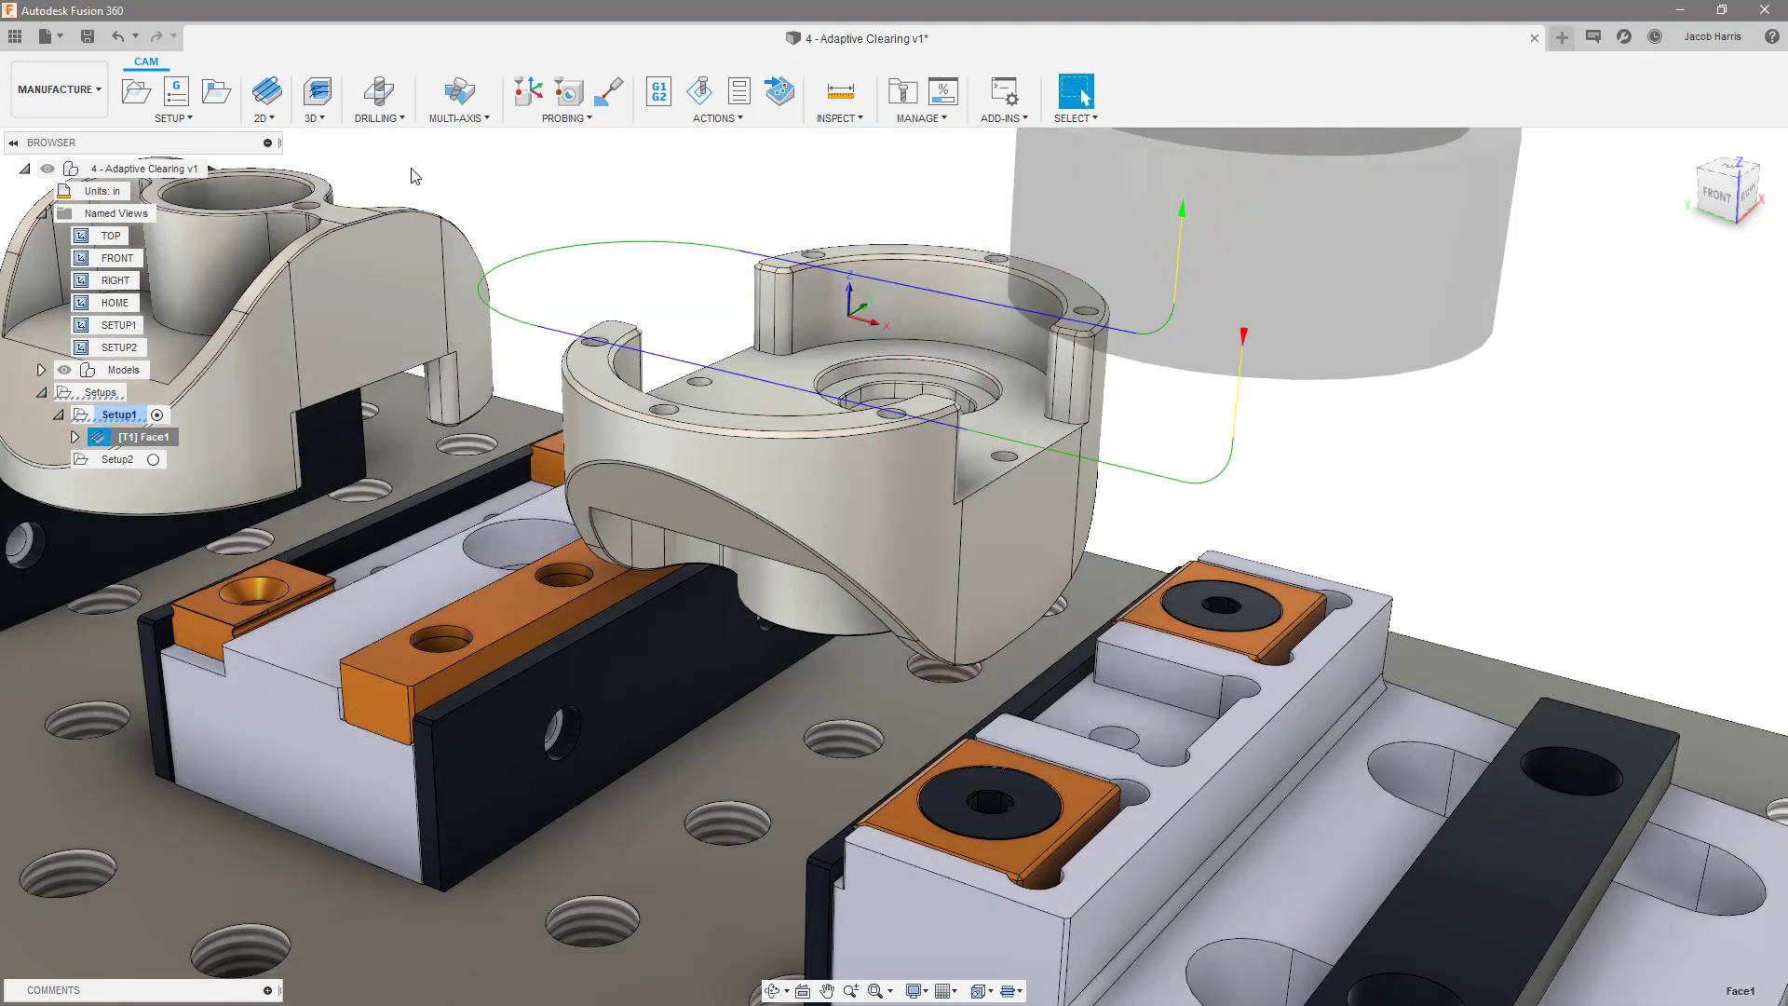
click(269, 118)
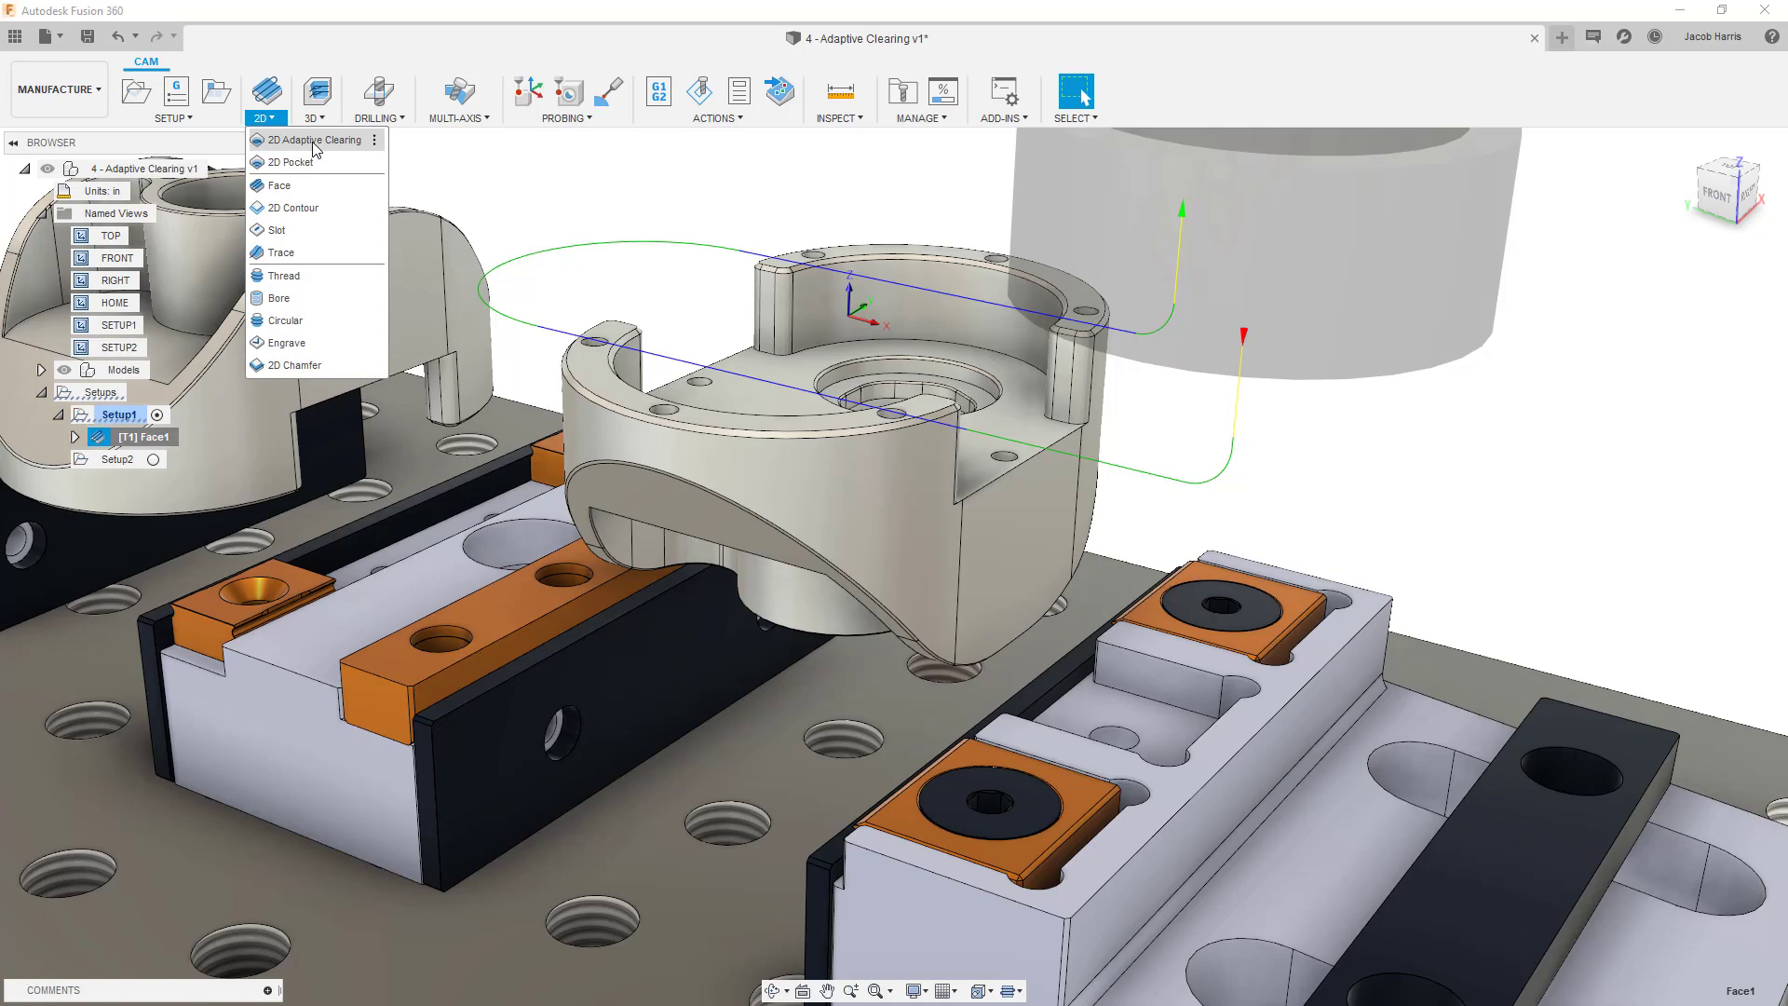
click(315, 118)
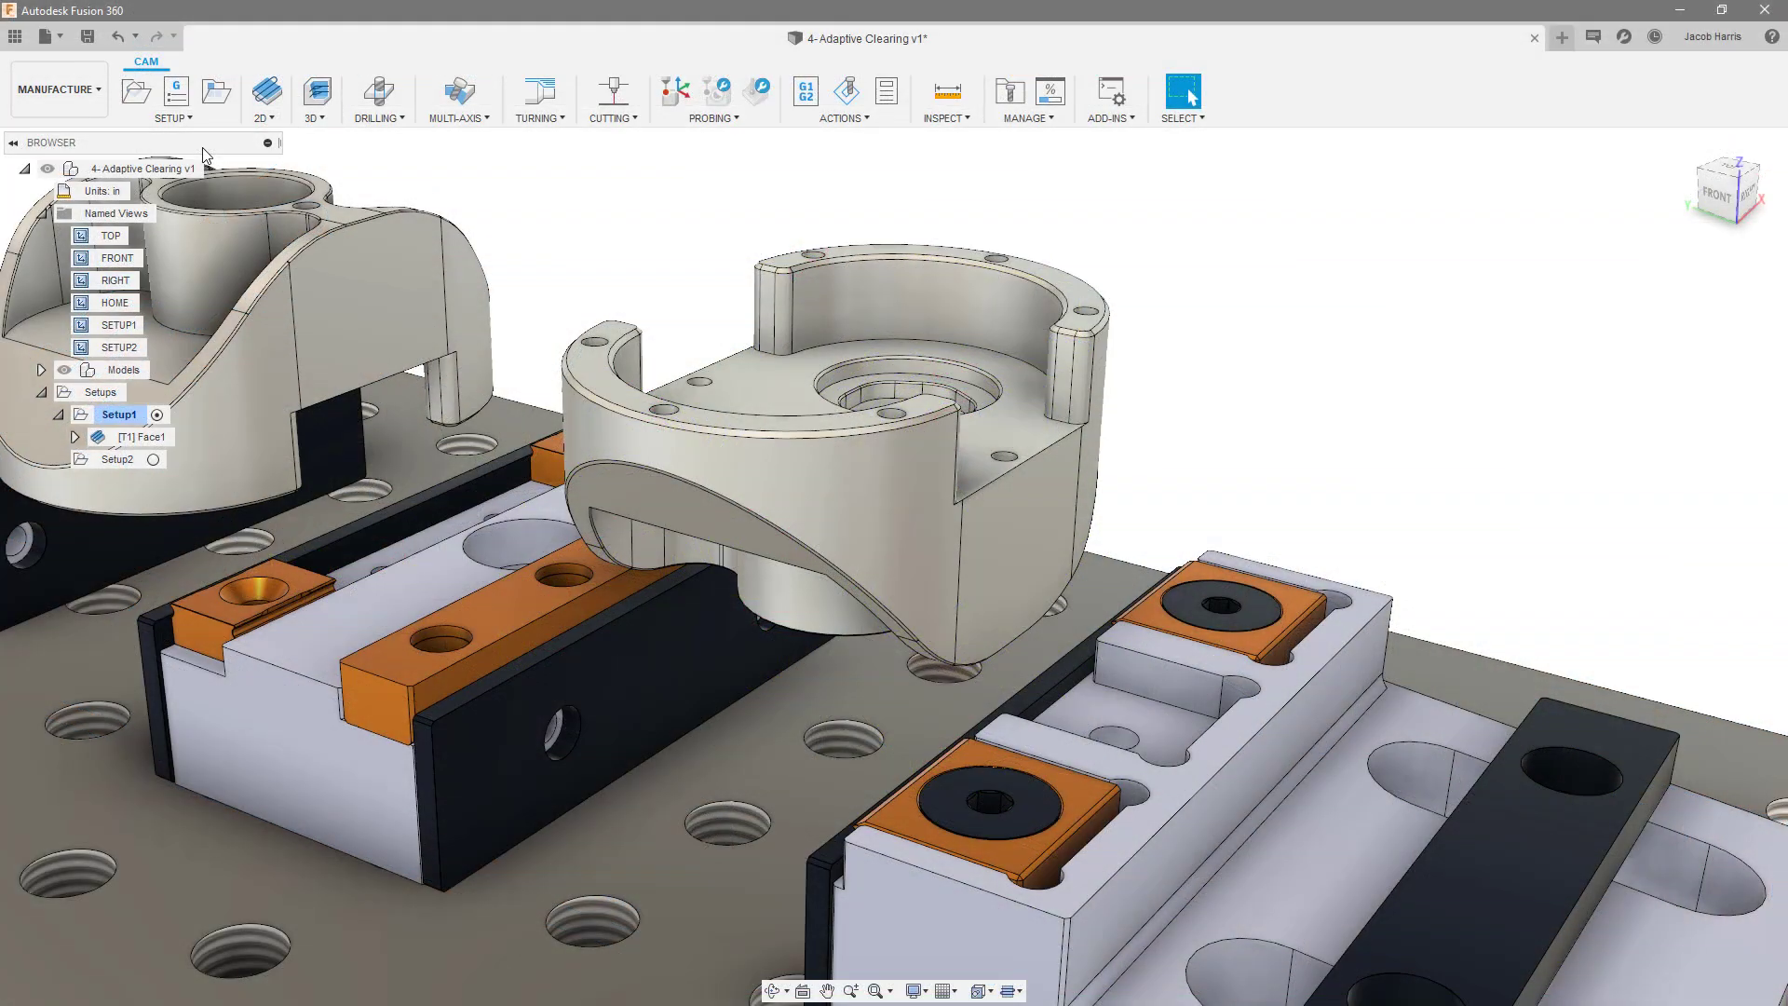
click(282, 119)
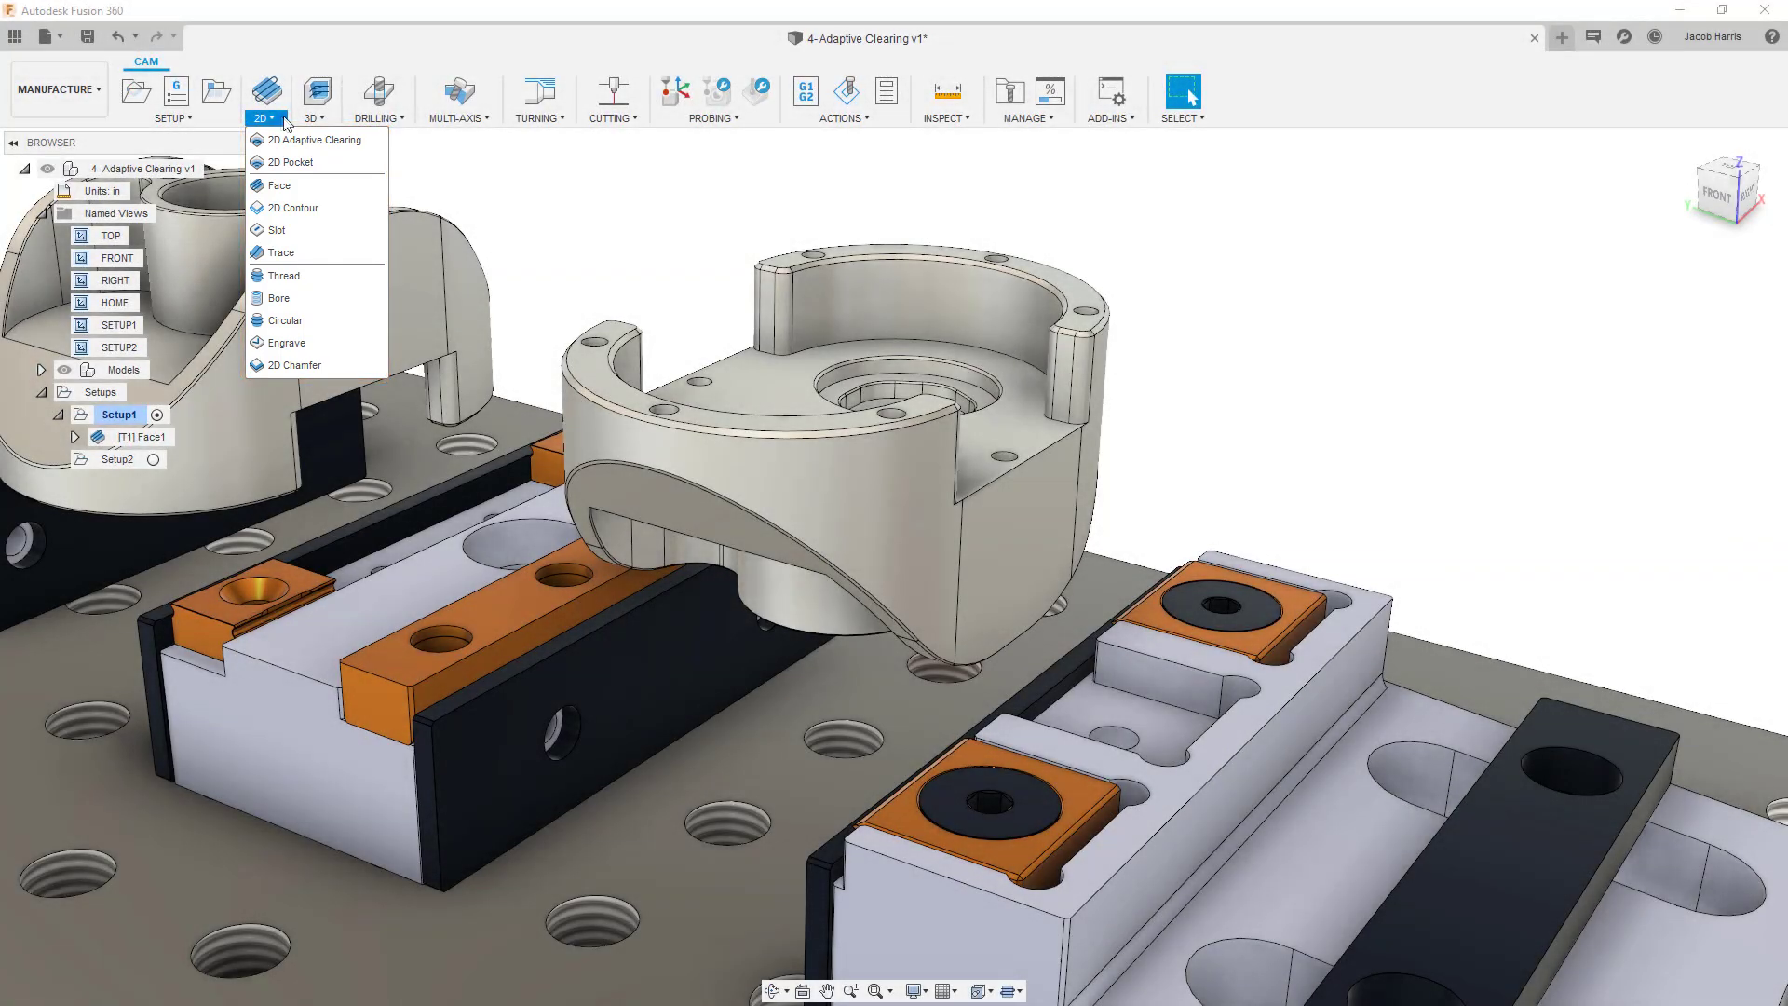
click(299, 122)
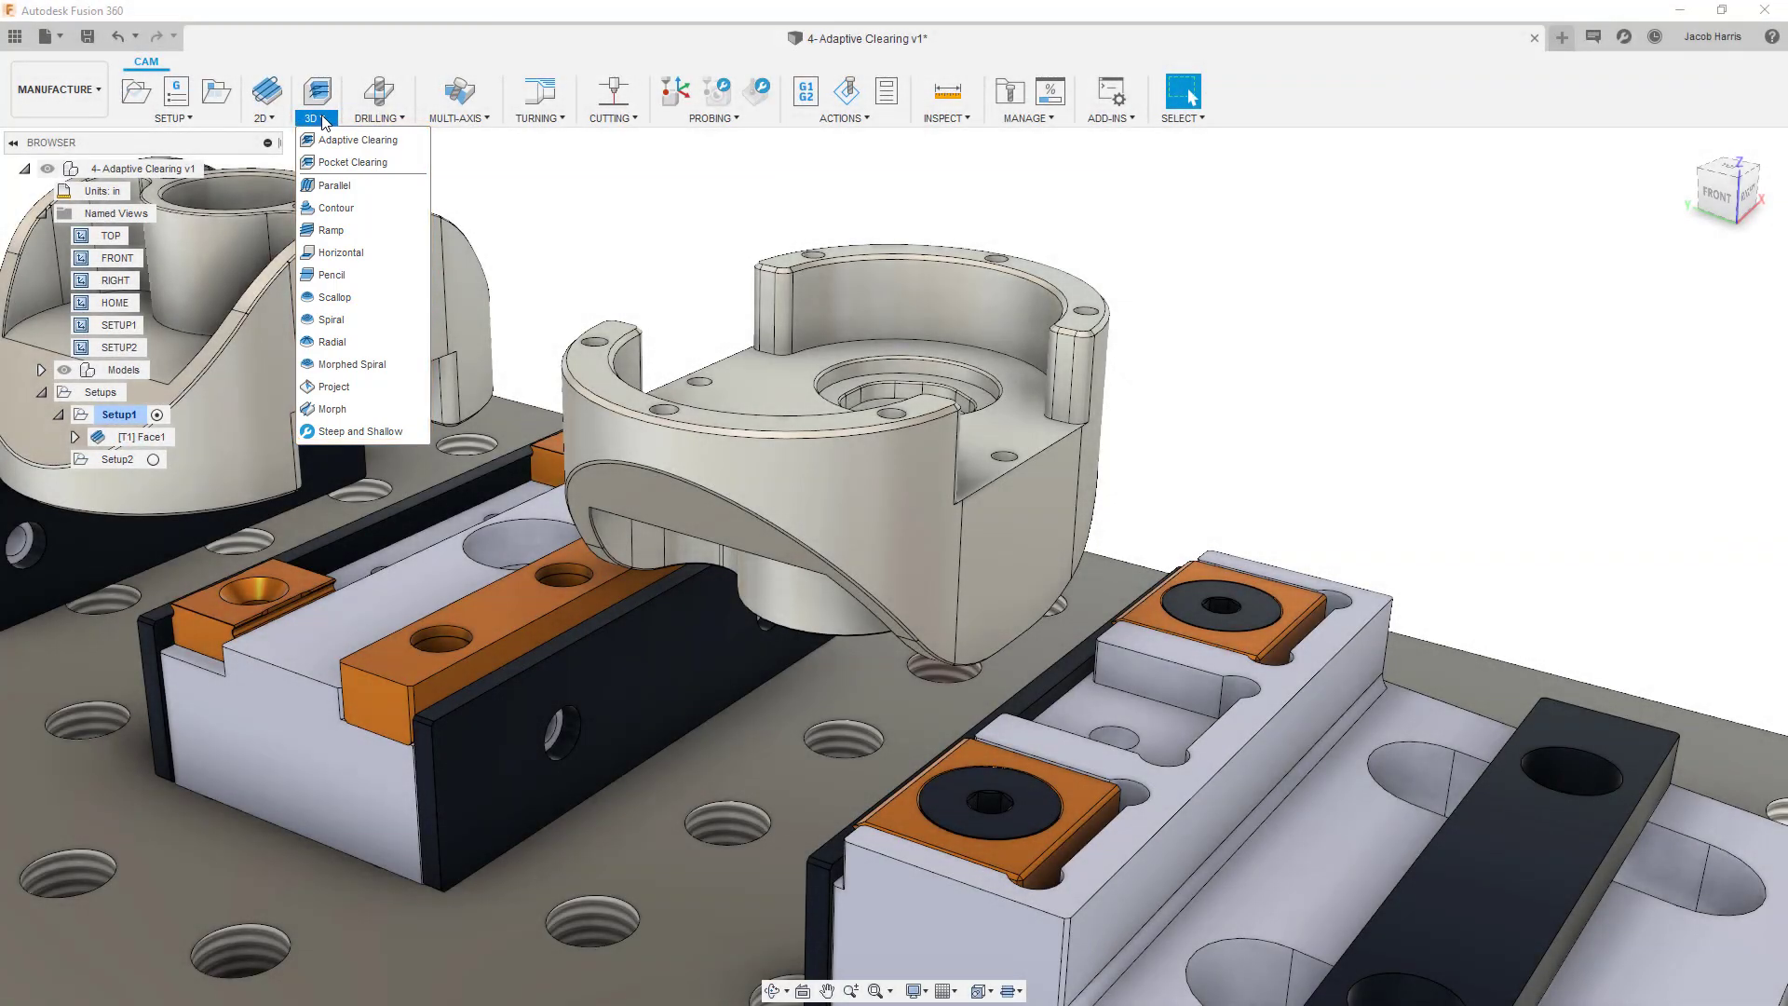
click(325, 119)
click(272, 120)
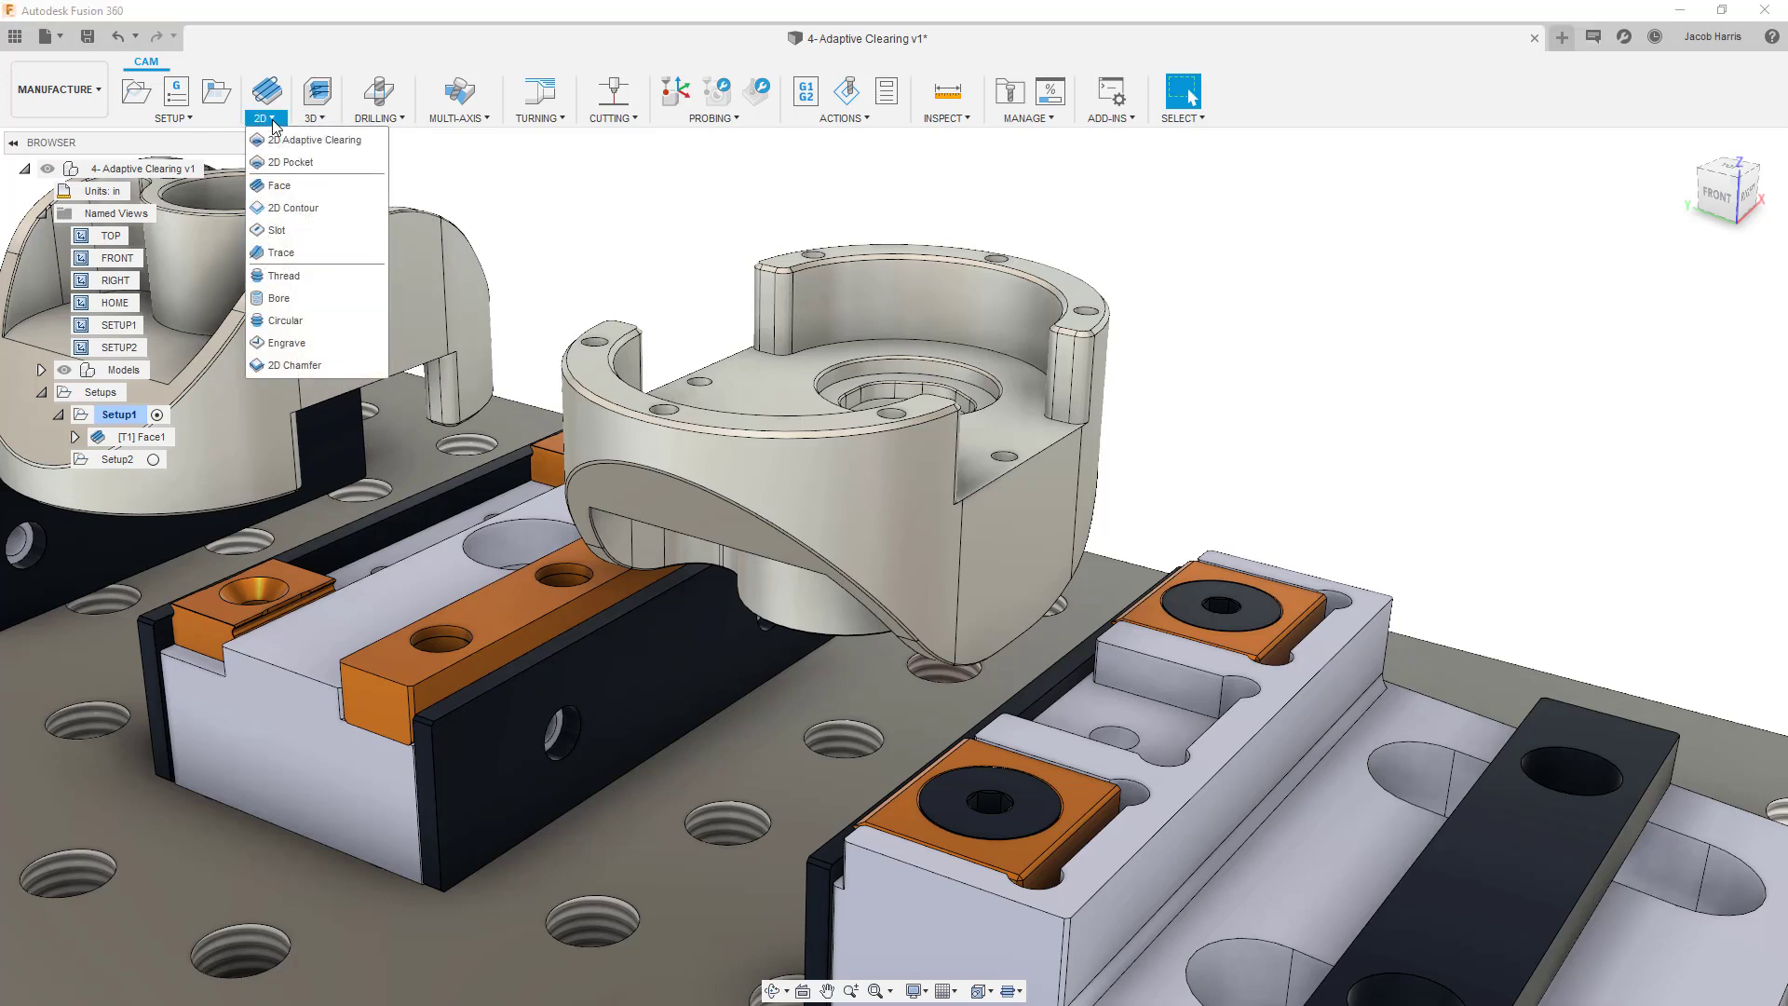
Start a 2D Adaptive Clearing operation with the Ø1/2" flat endmill (7640 rpm, 92 in/min)
click(322, 140)
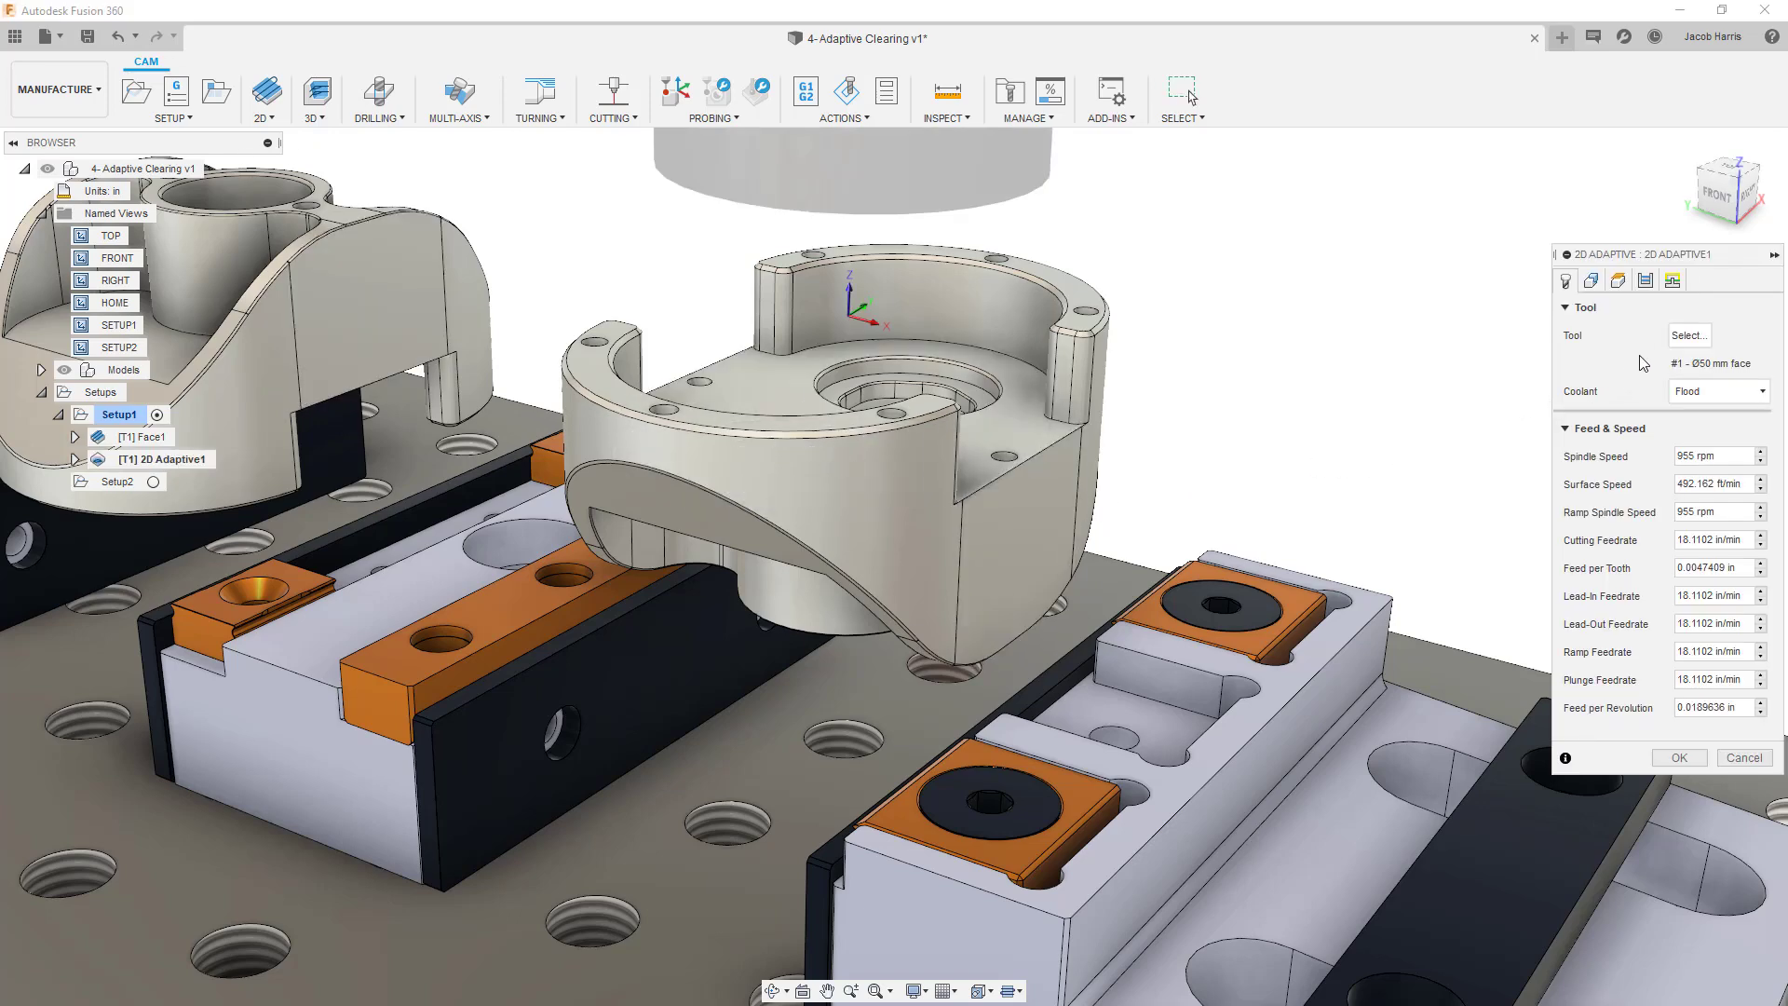
click(1680, 339)
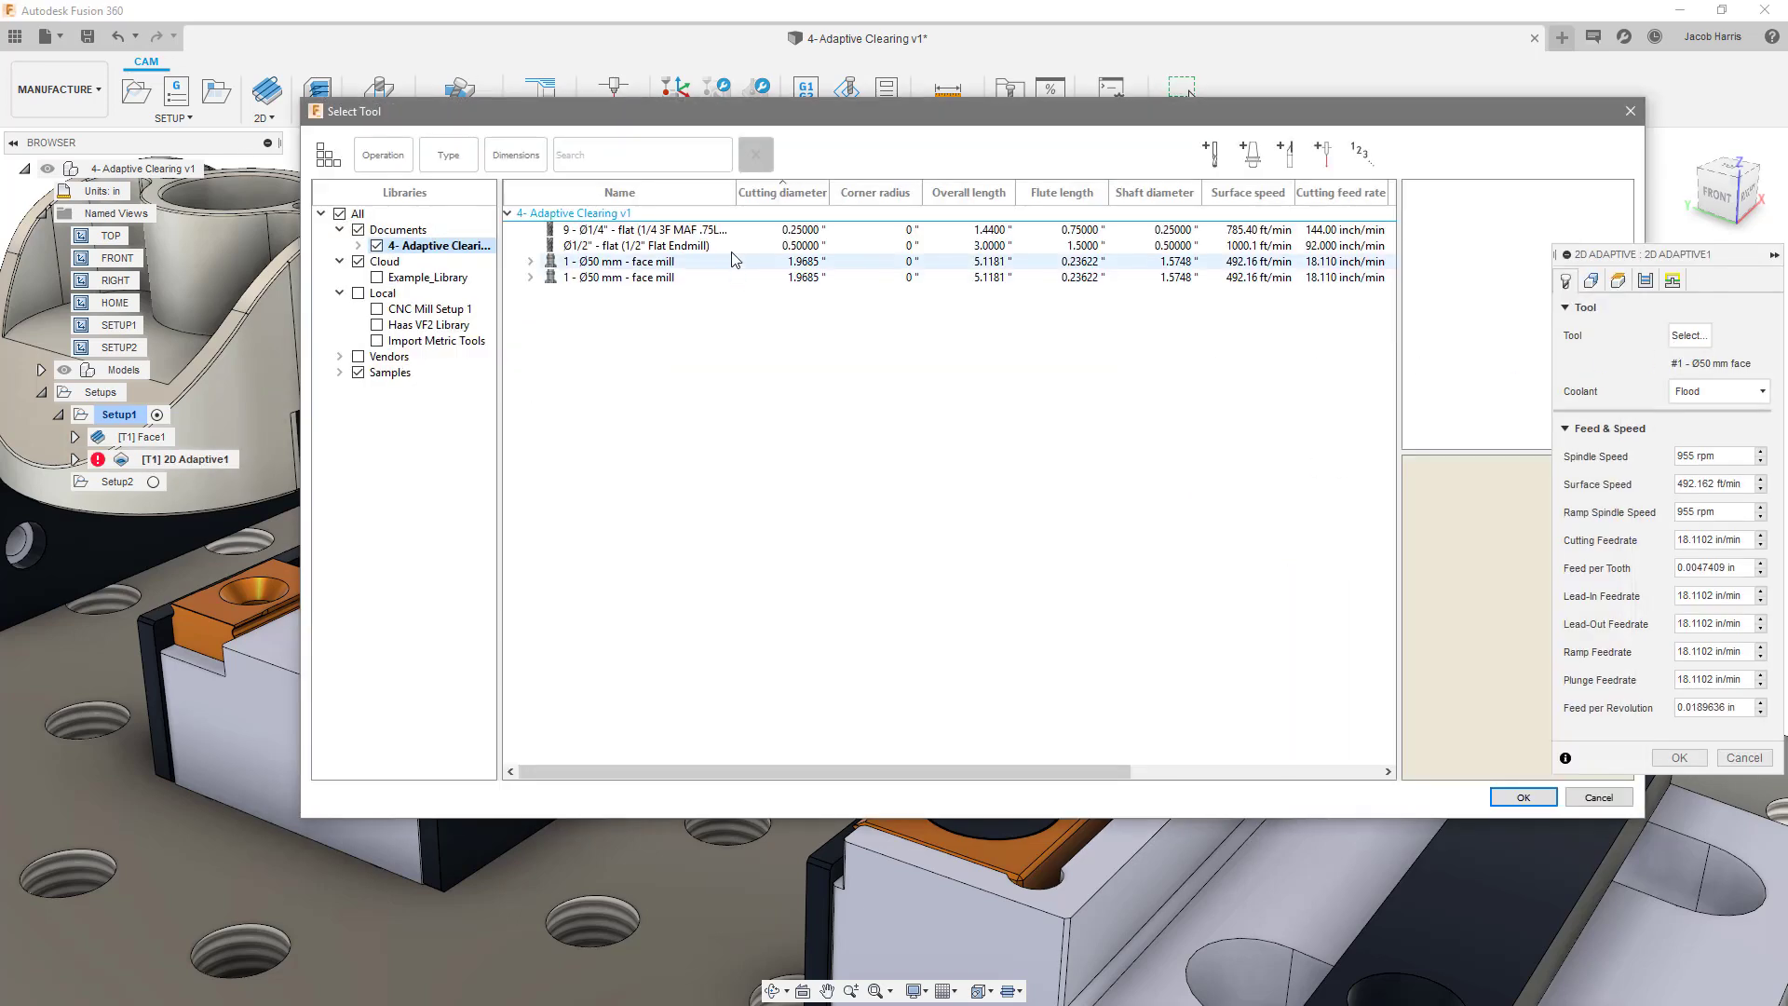
click(838, 246)
click(1513, 797)
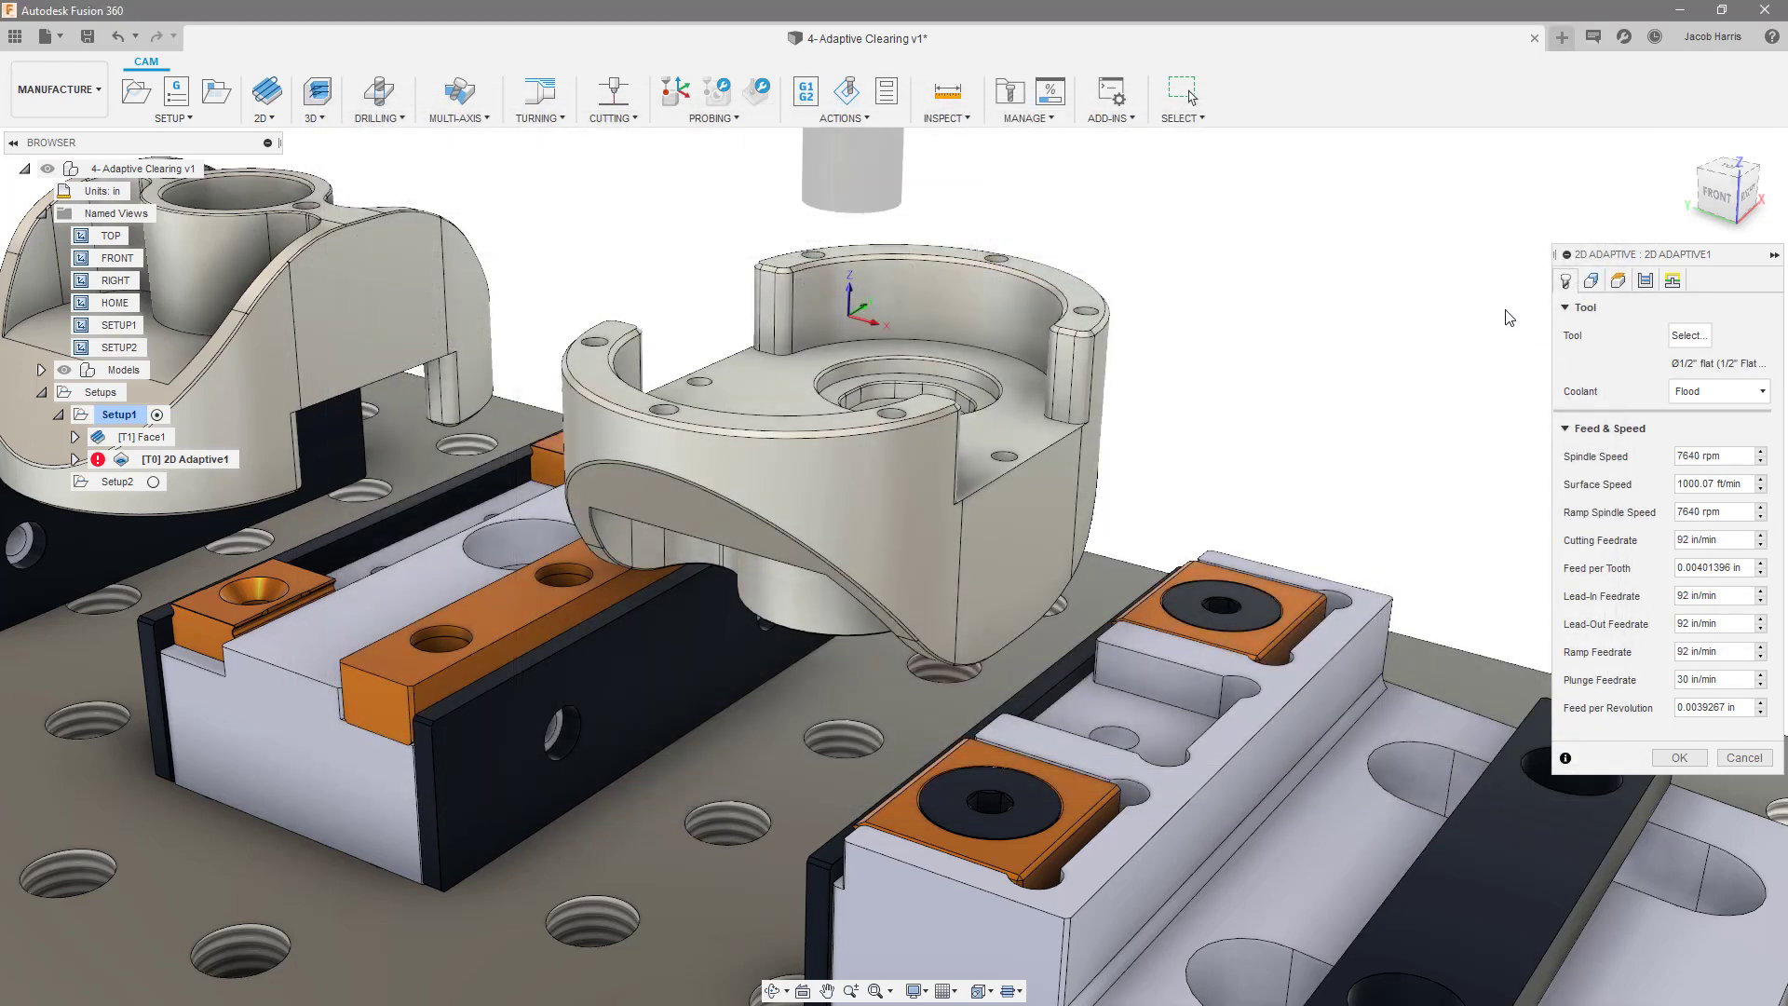
In the Geometry settings, pick the contour around the part's base as the pocket selection
click(1590, 281)
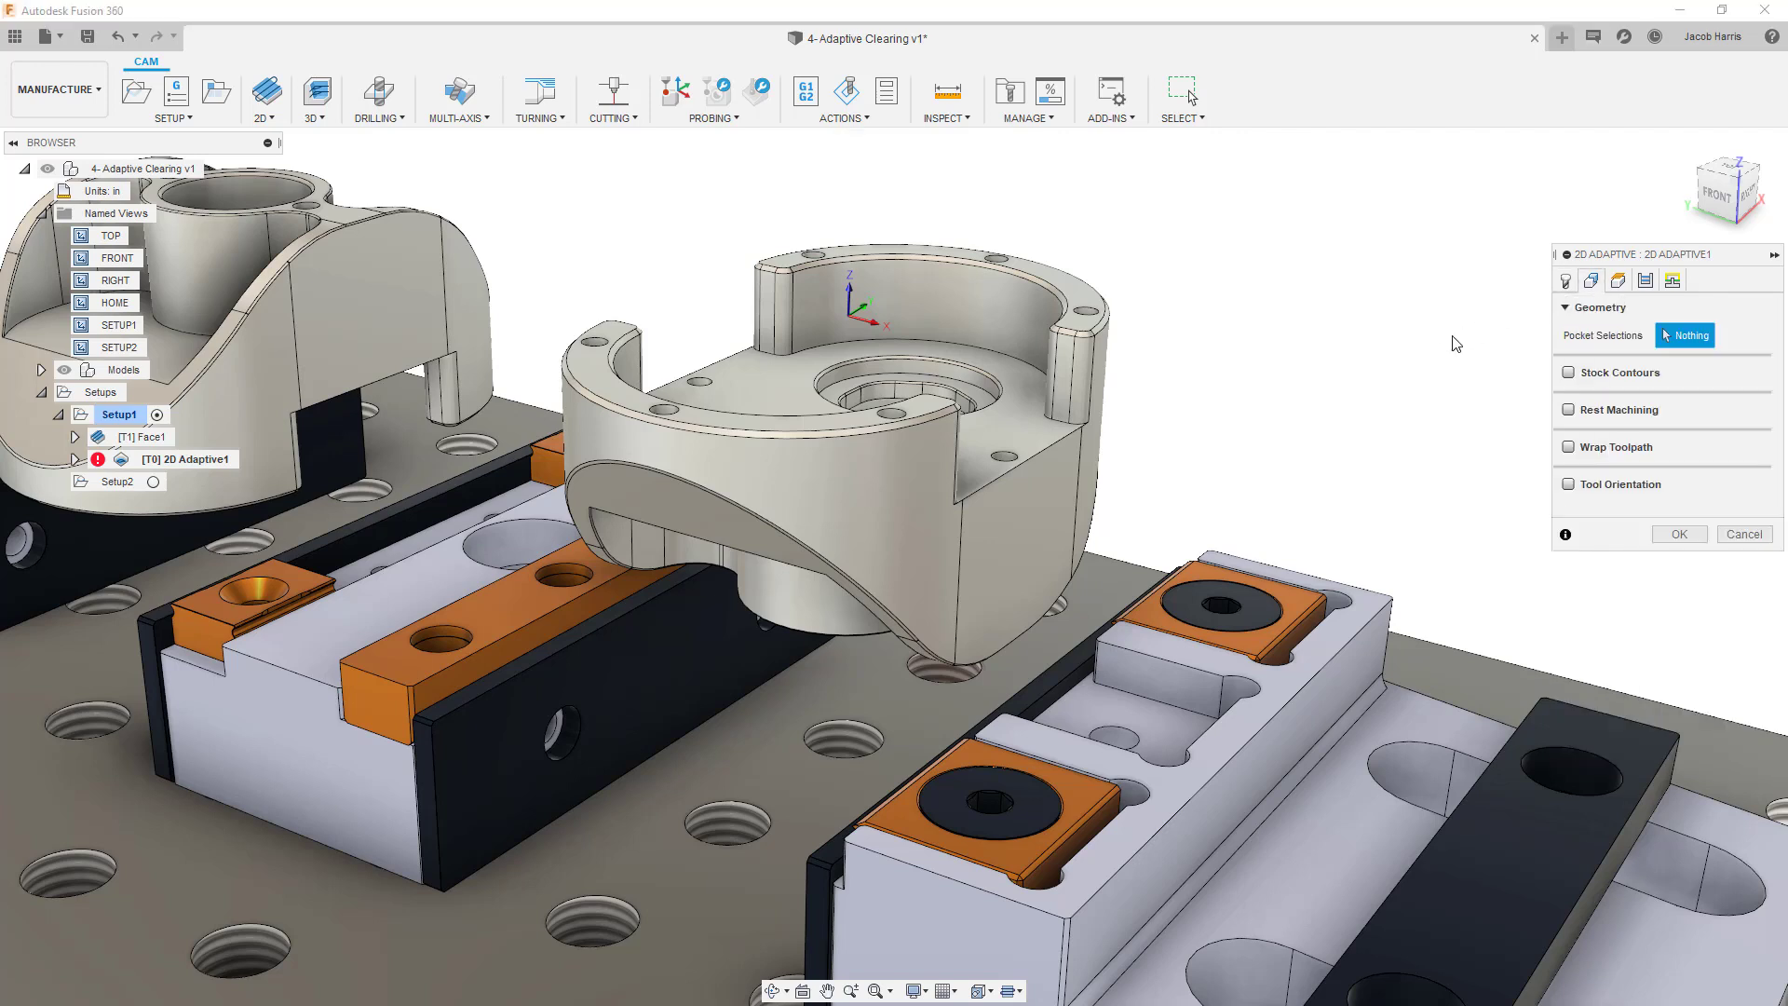
click(1090, 543)
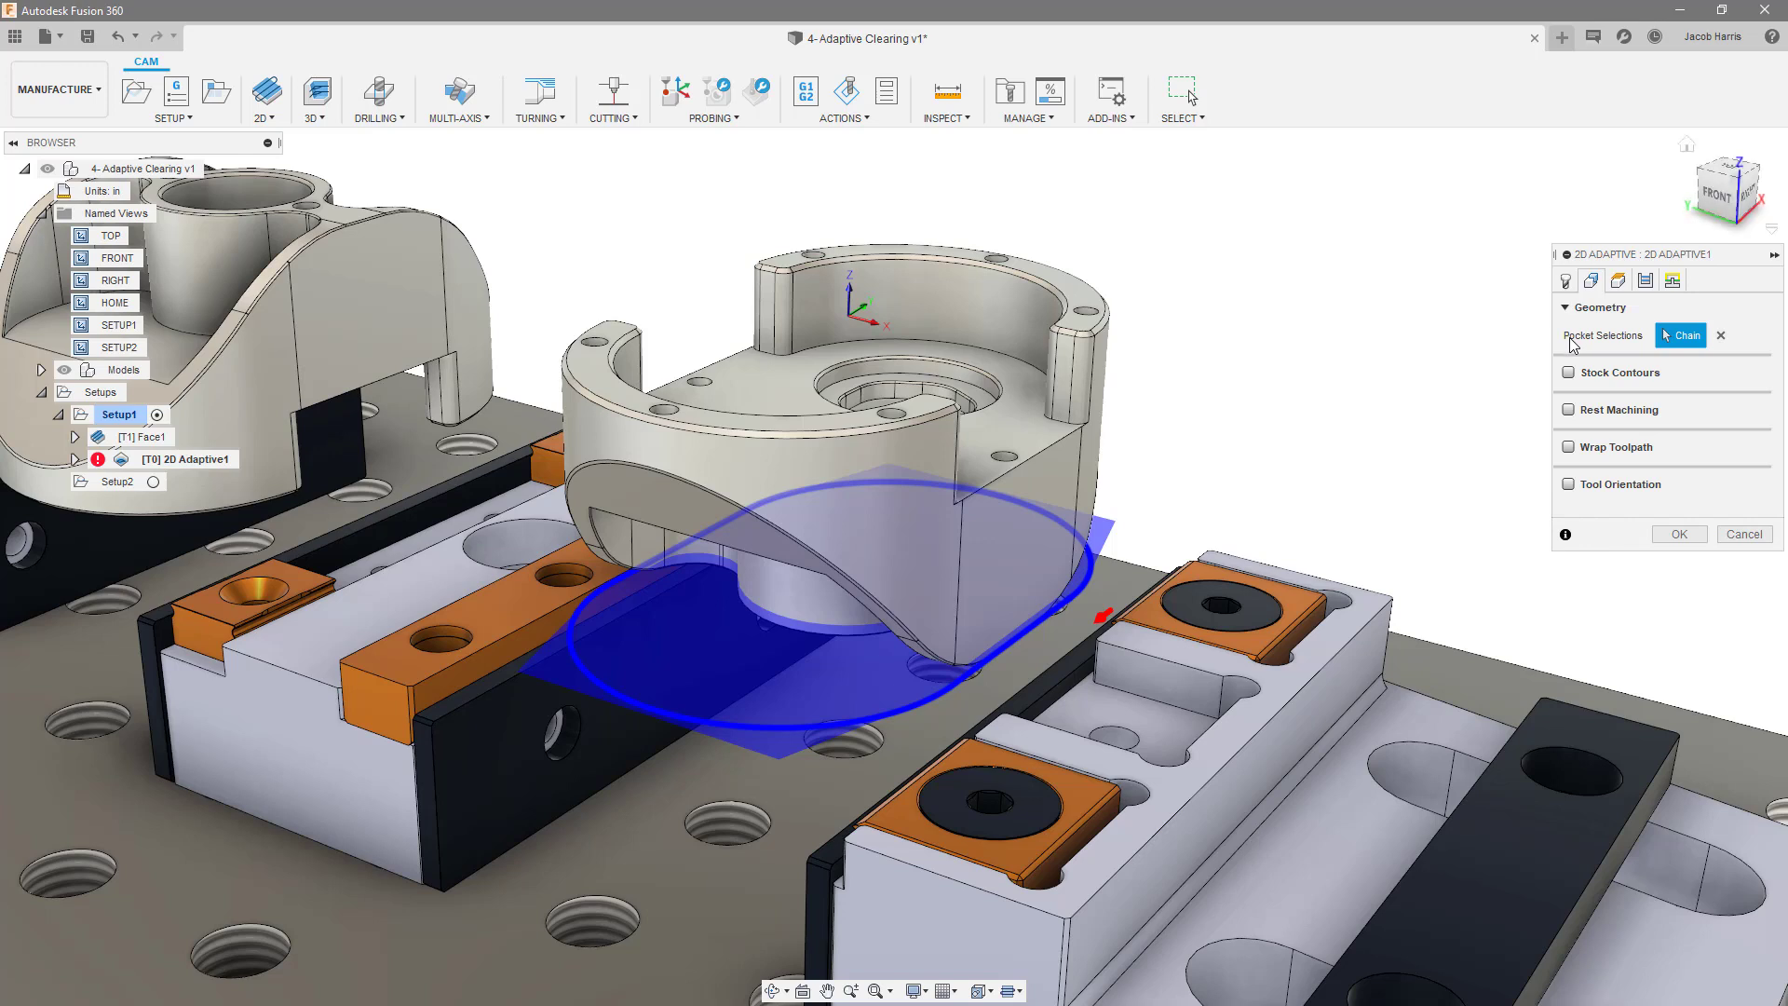
Replace the pocket picks with the base edge loop as a closed contour and accept it
click(1091, 581)
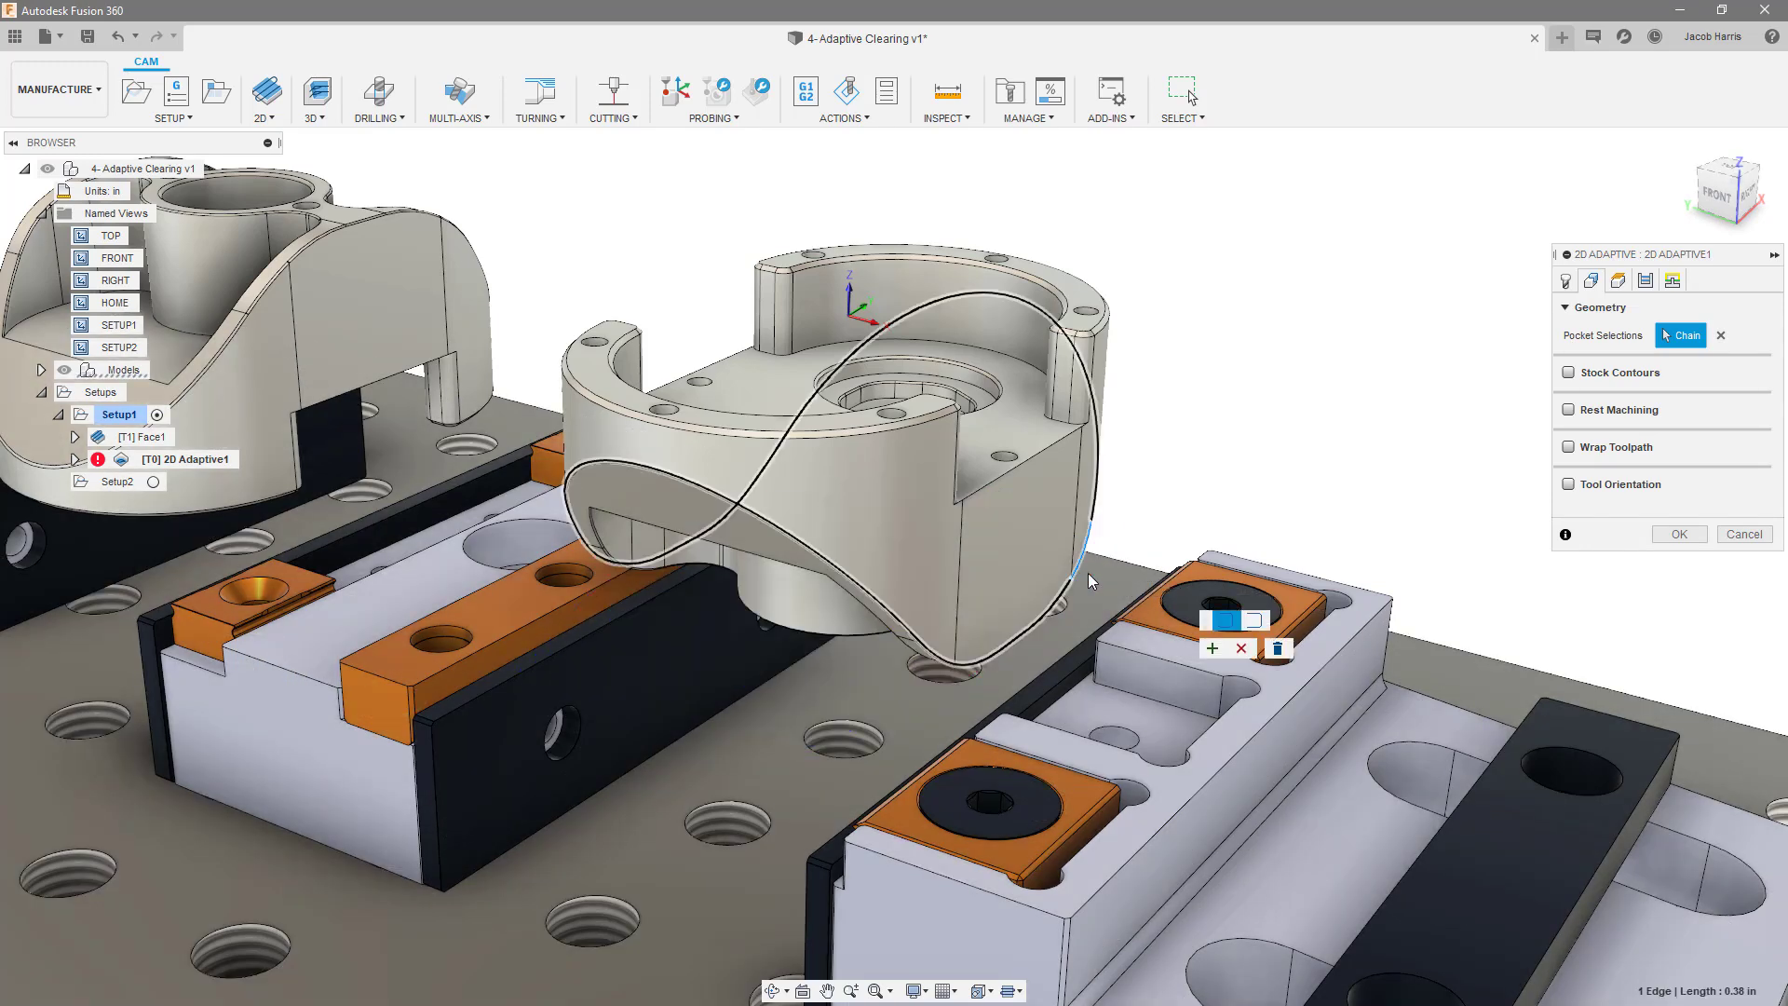
click(1087, 500)
click(1072, 431)
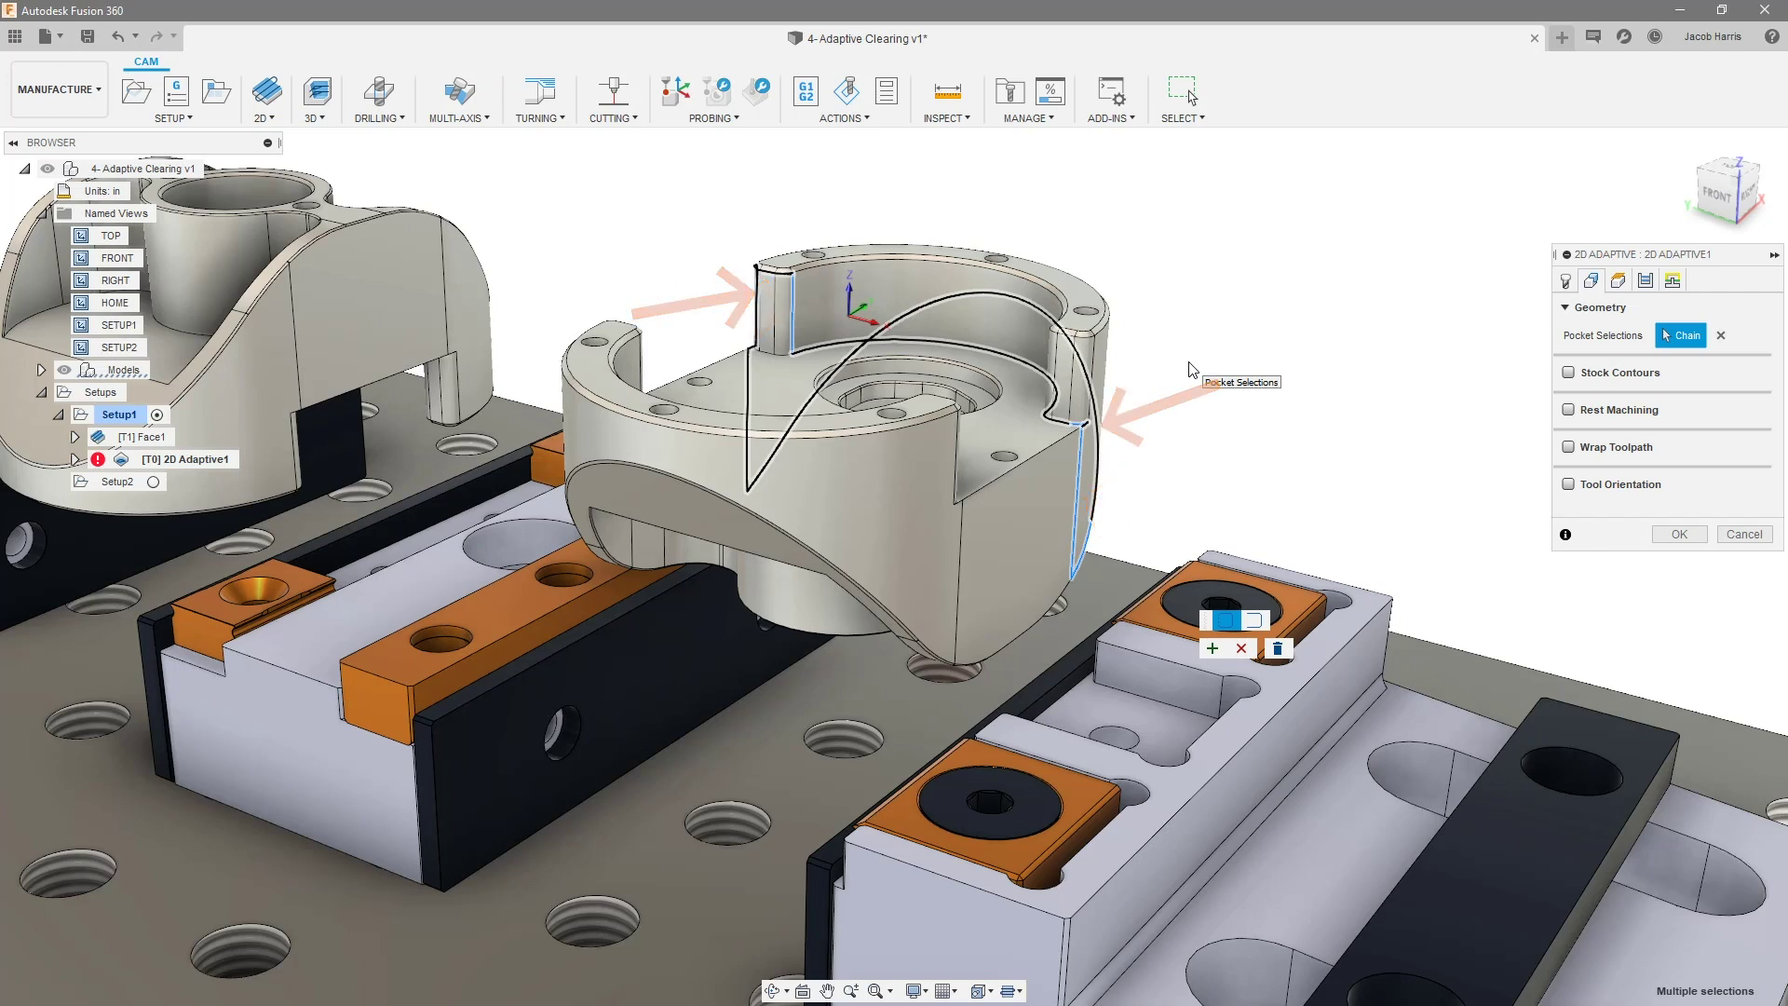
click(1240, 649)
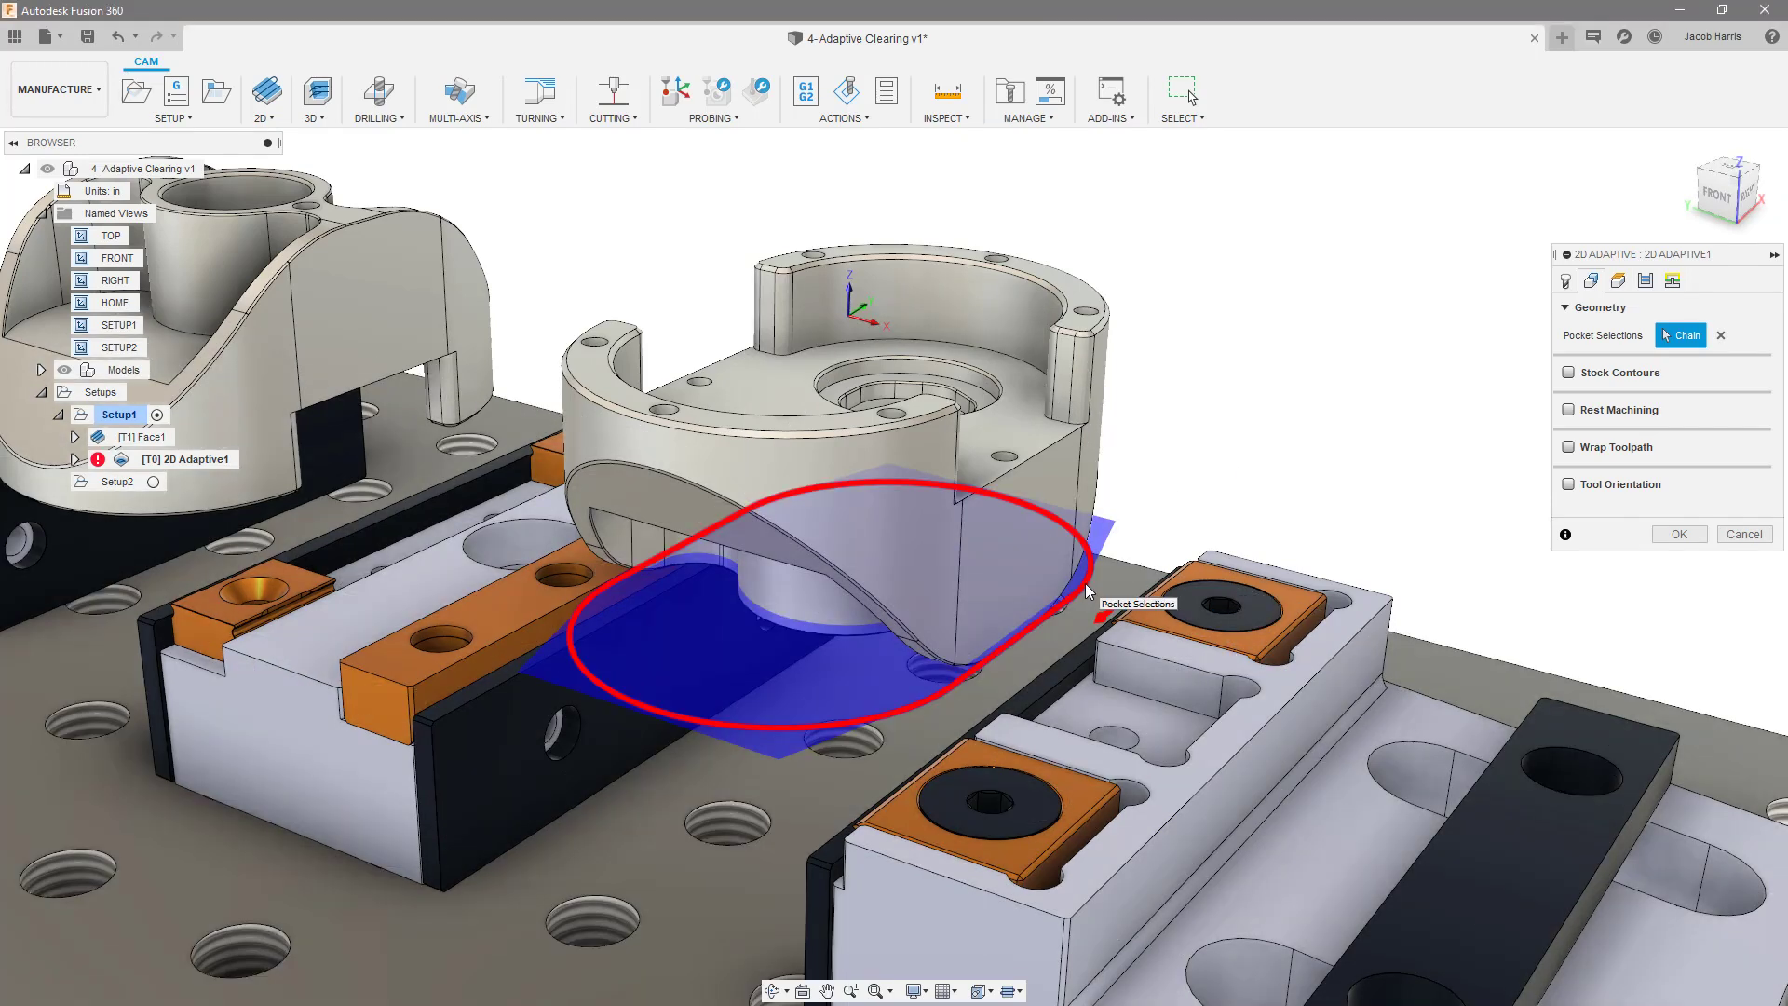
click(1086, 583)
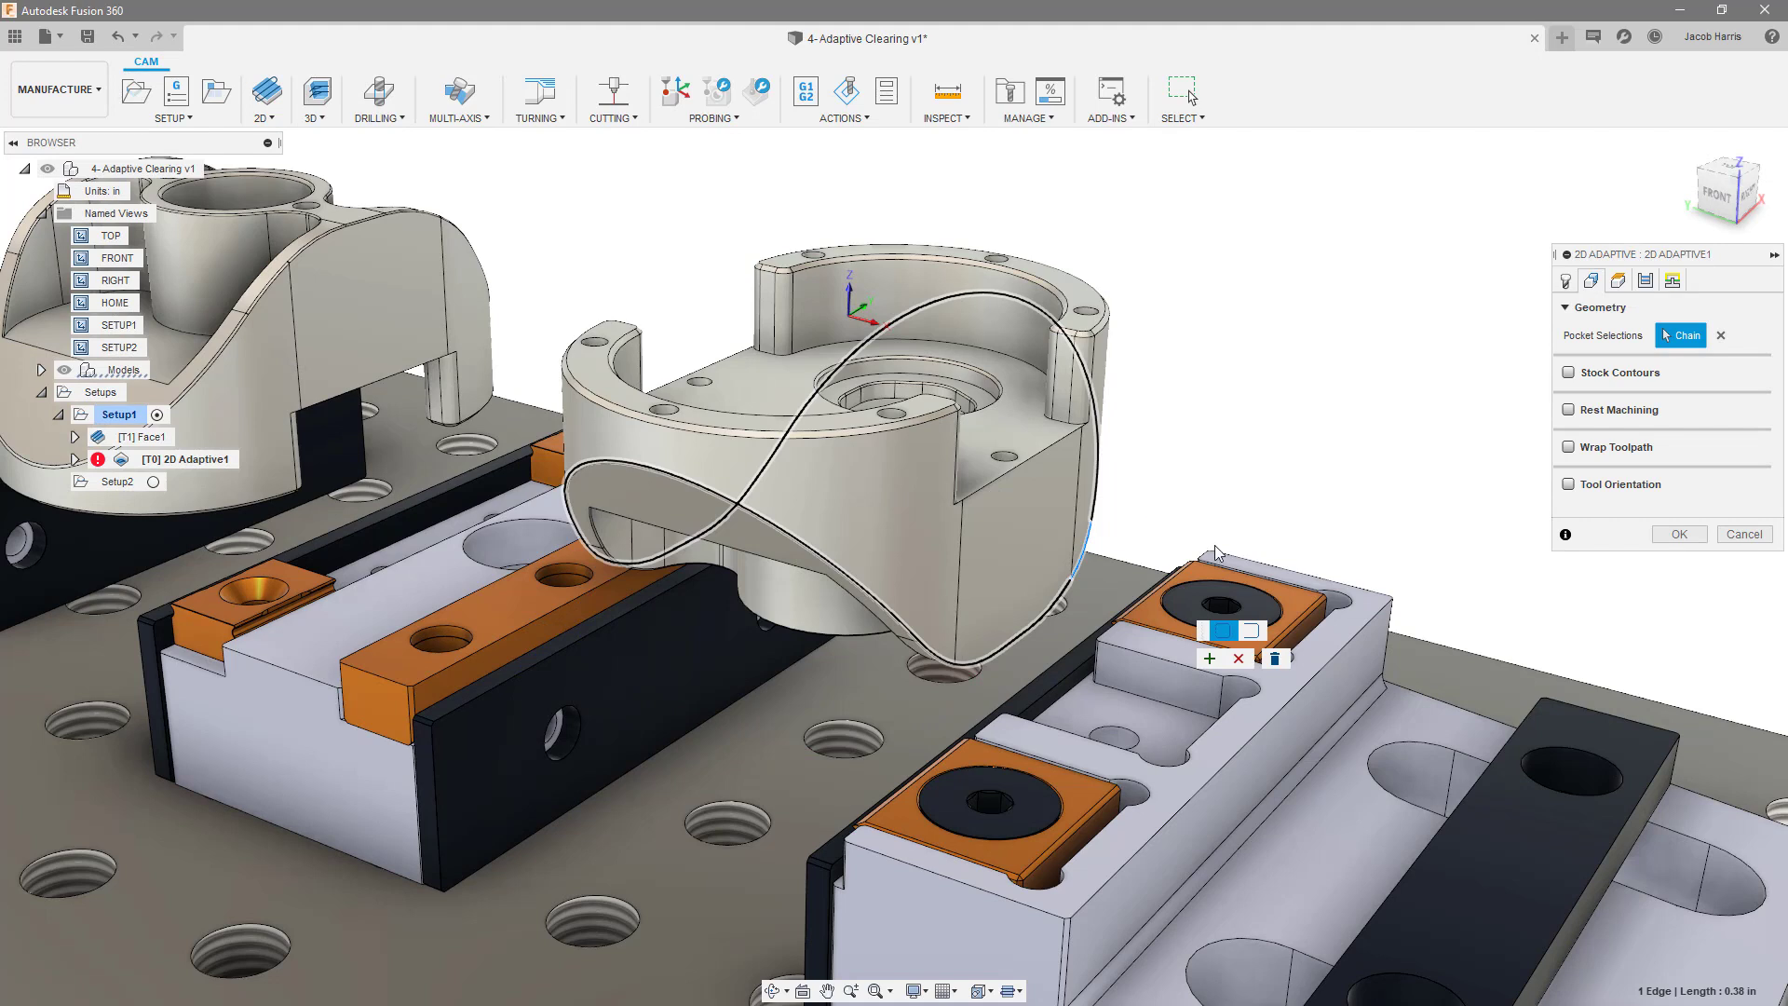
click(1248, 631)
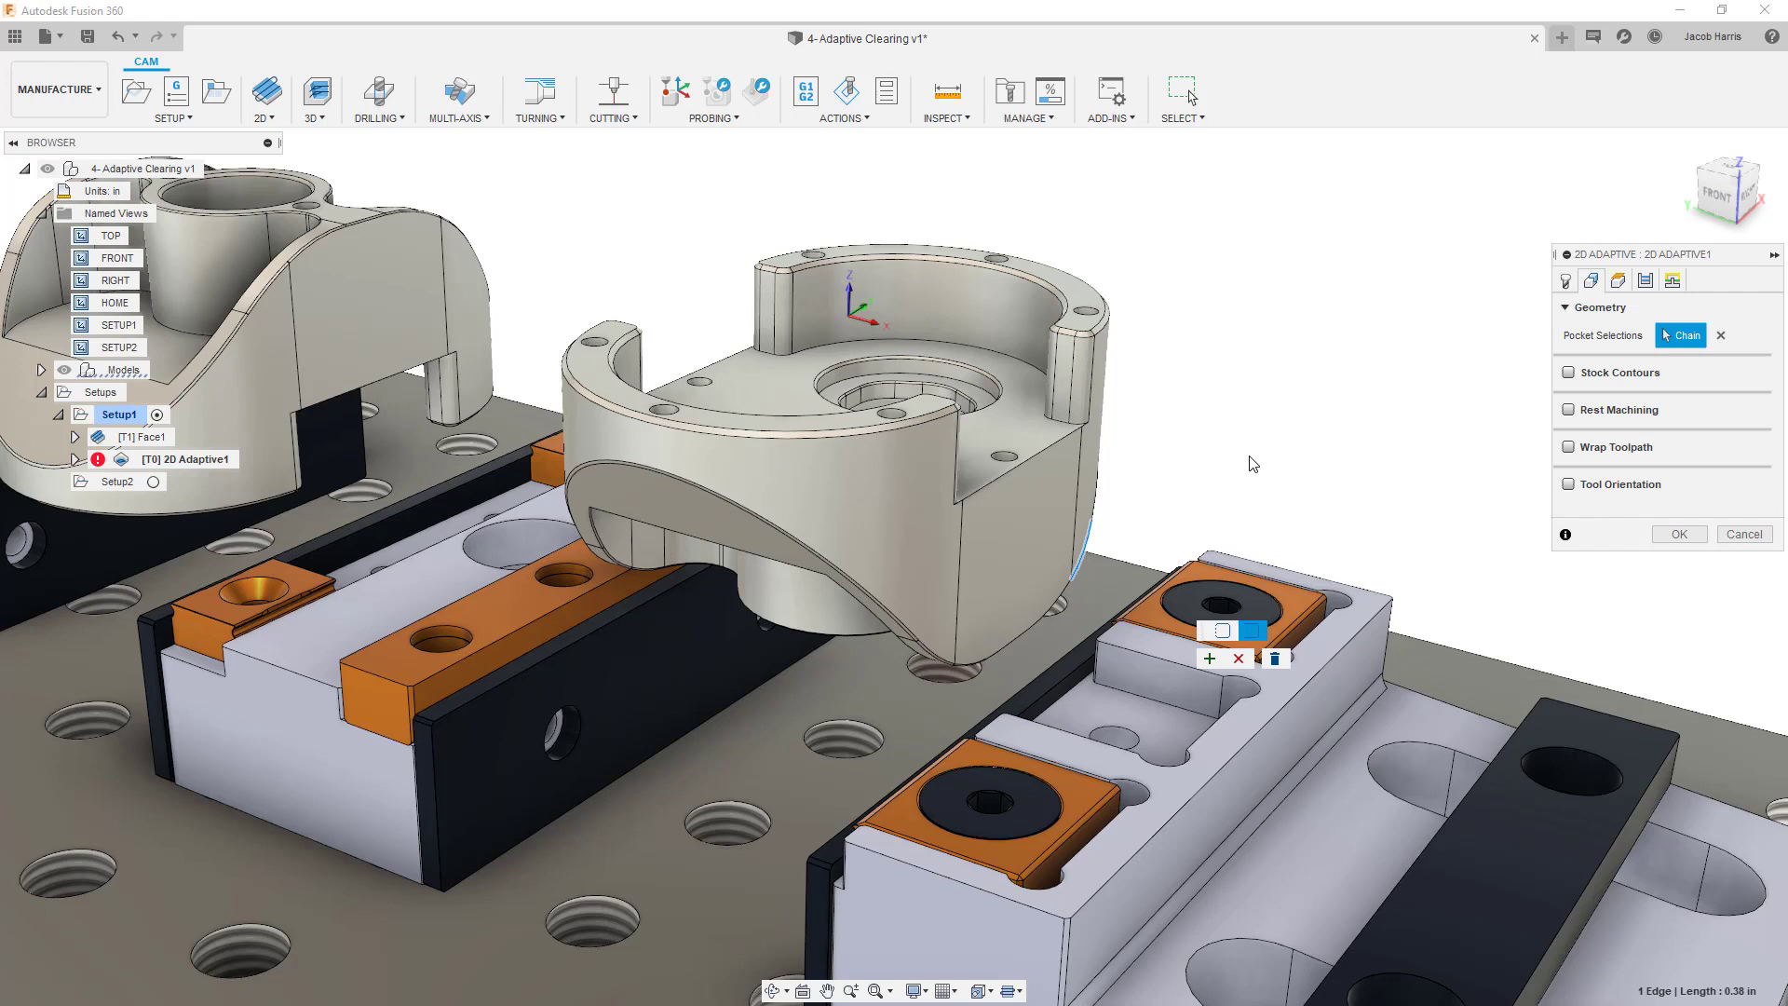
click(1223, 631)
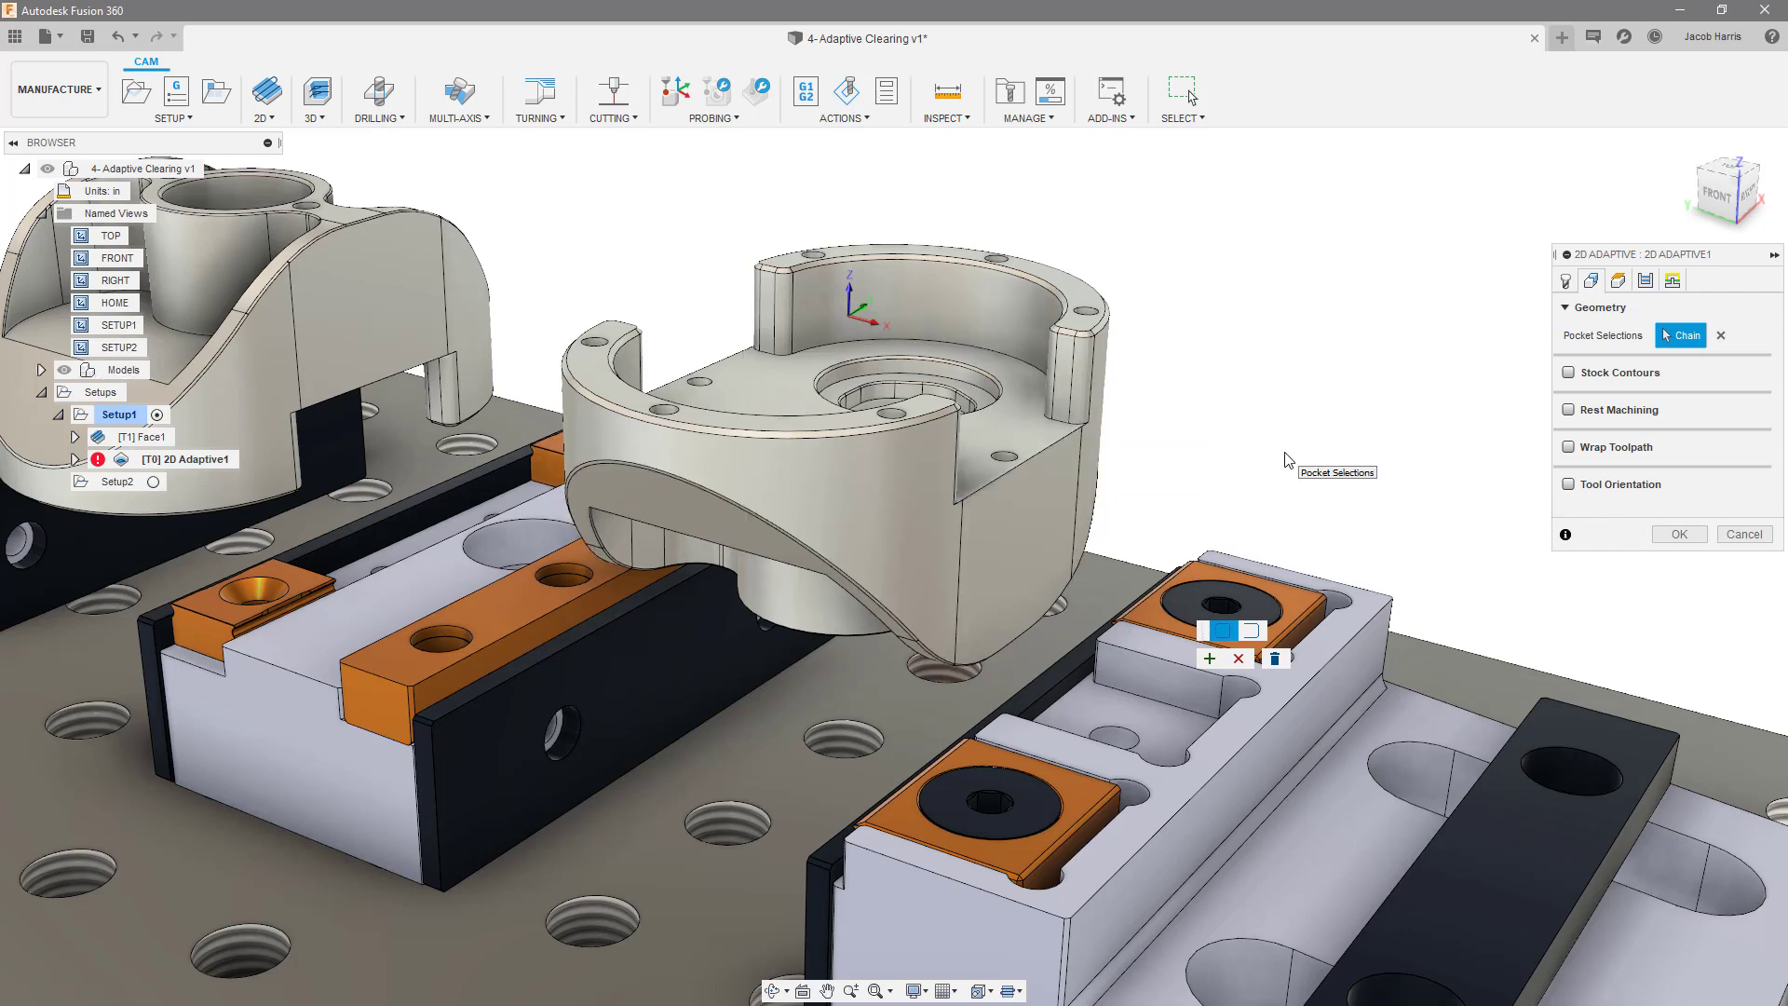
click(1094, 537)
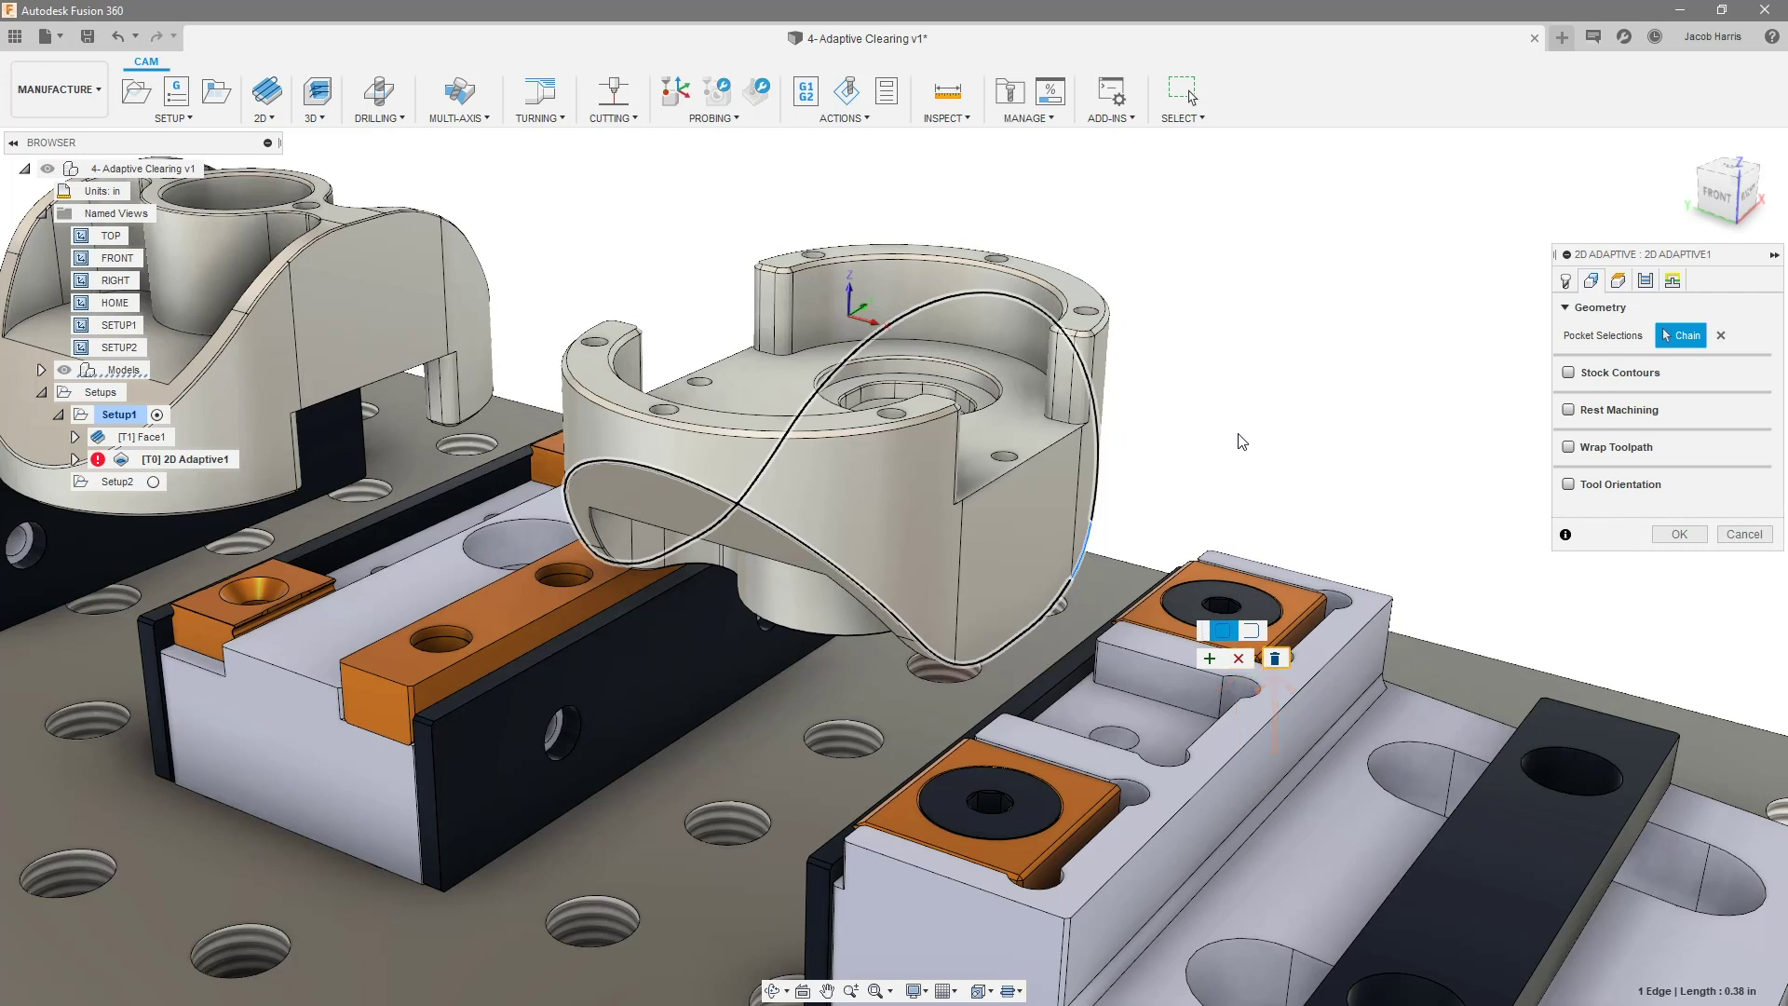
click(1210, 659)
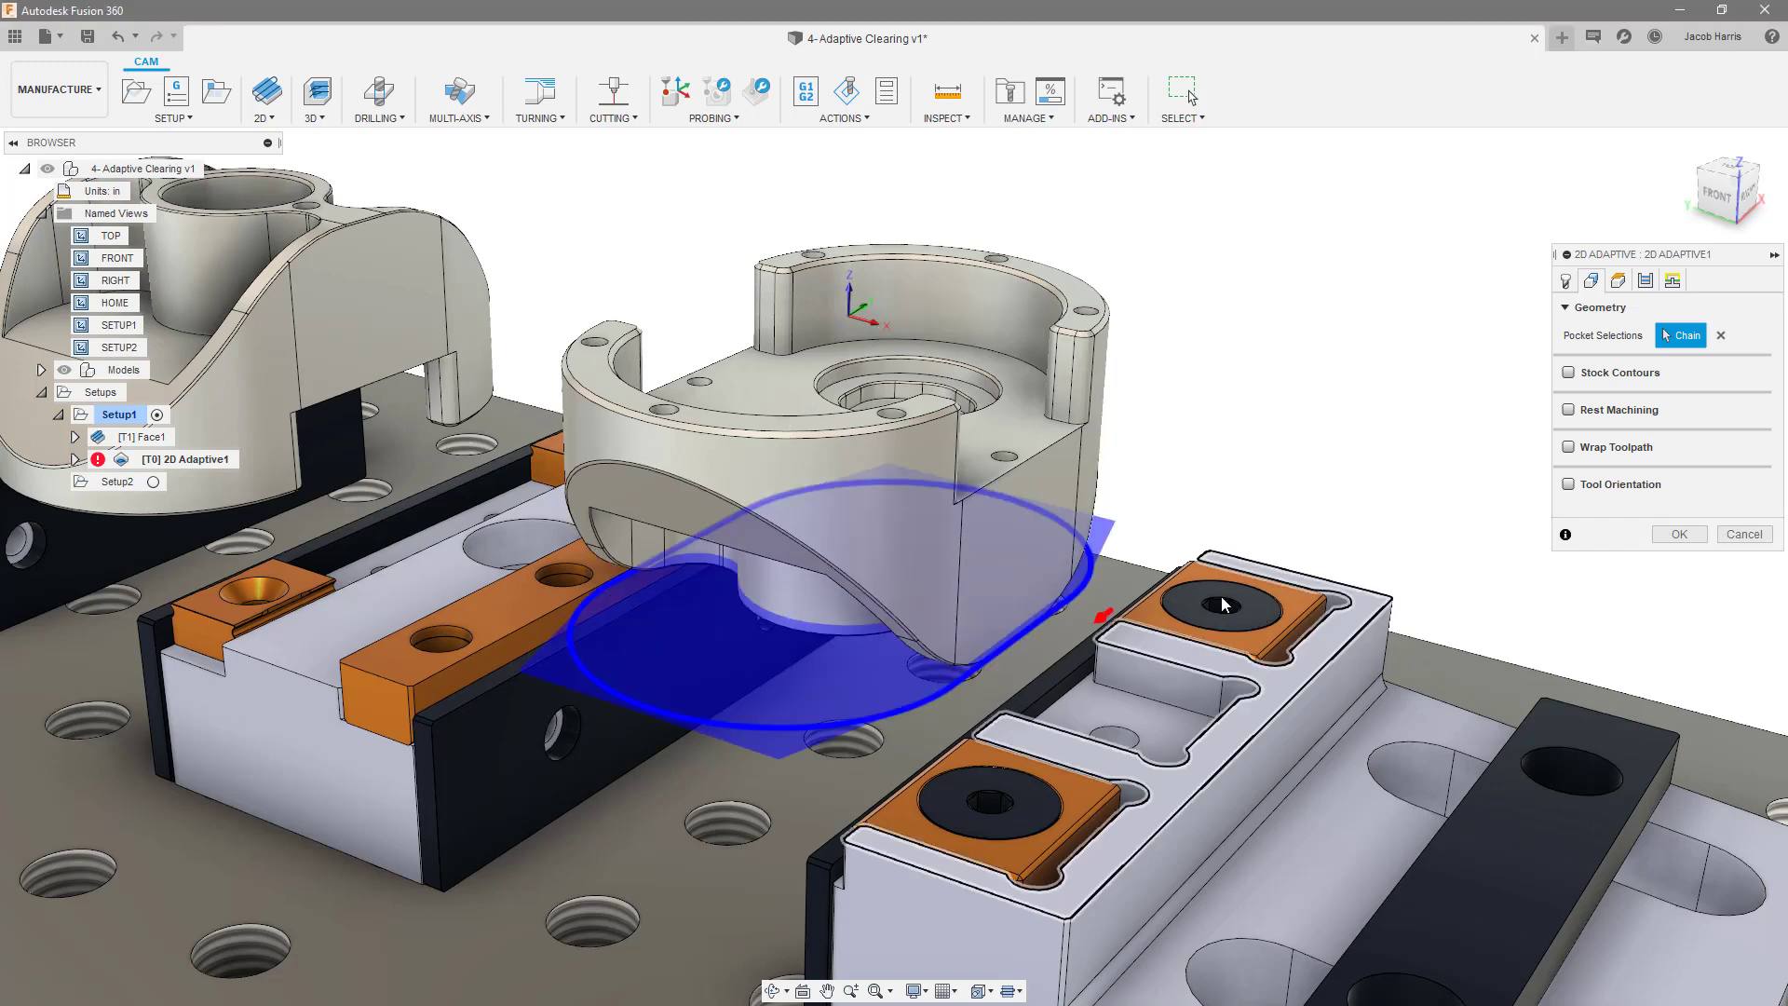
Make the 2D Adaptive's Top Height measure from Model top instead of Stock top
click(1617, 280)
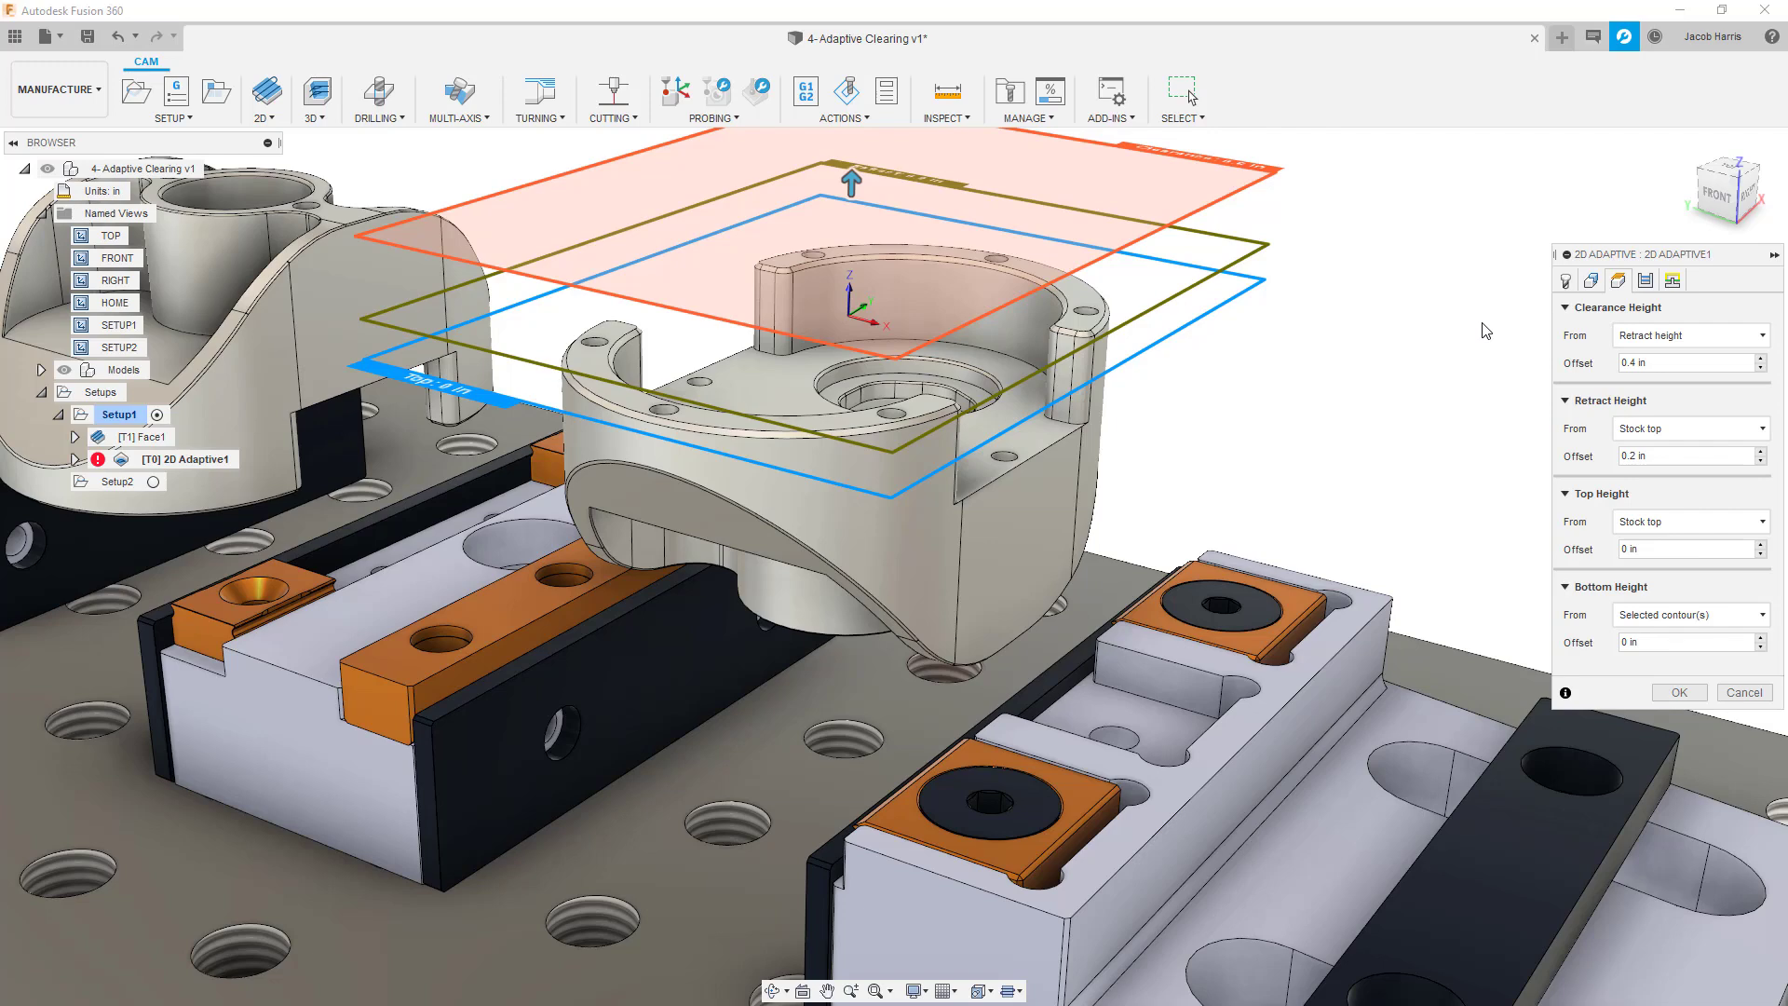
click(1631, 521)
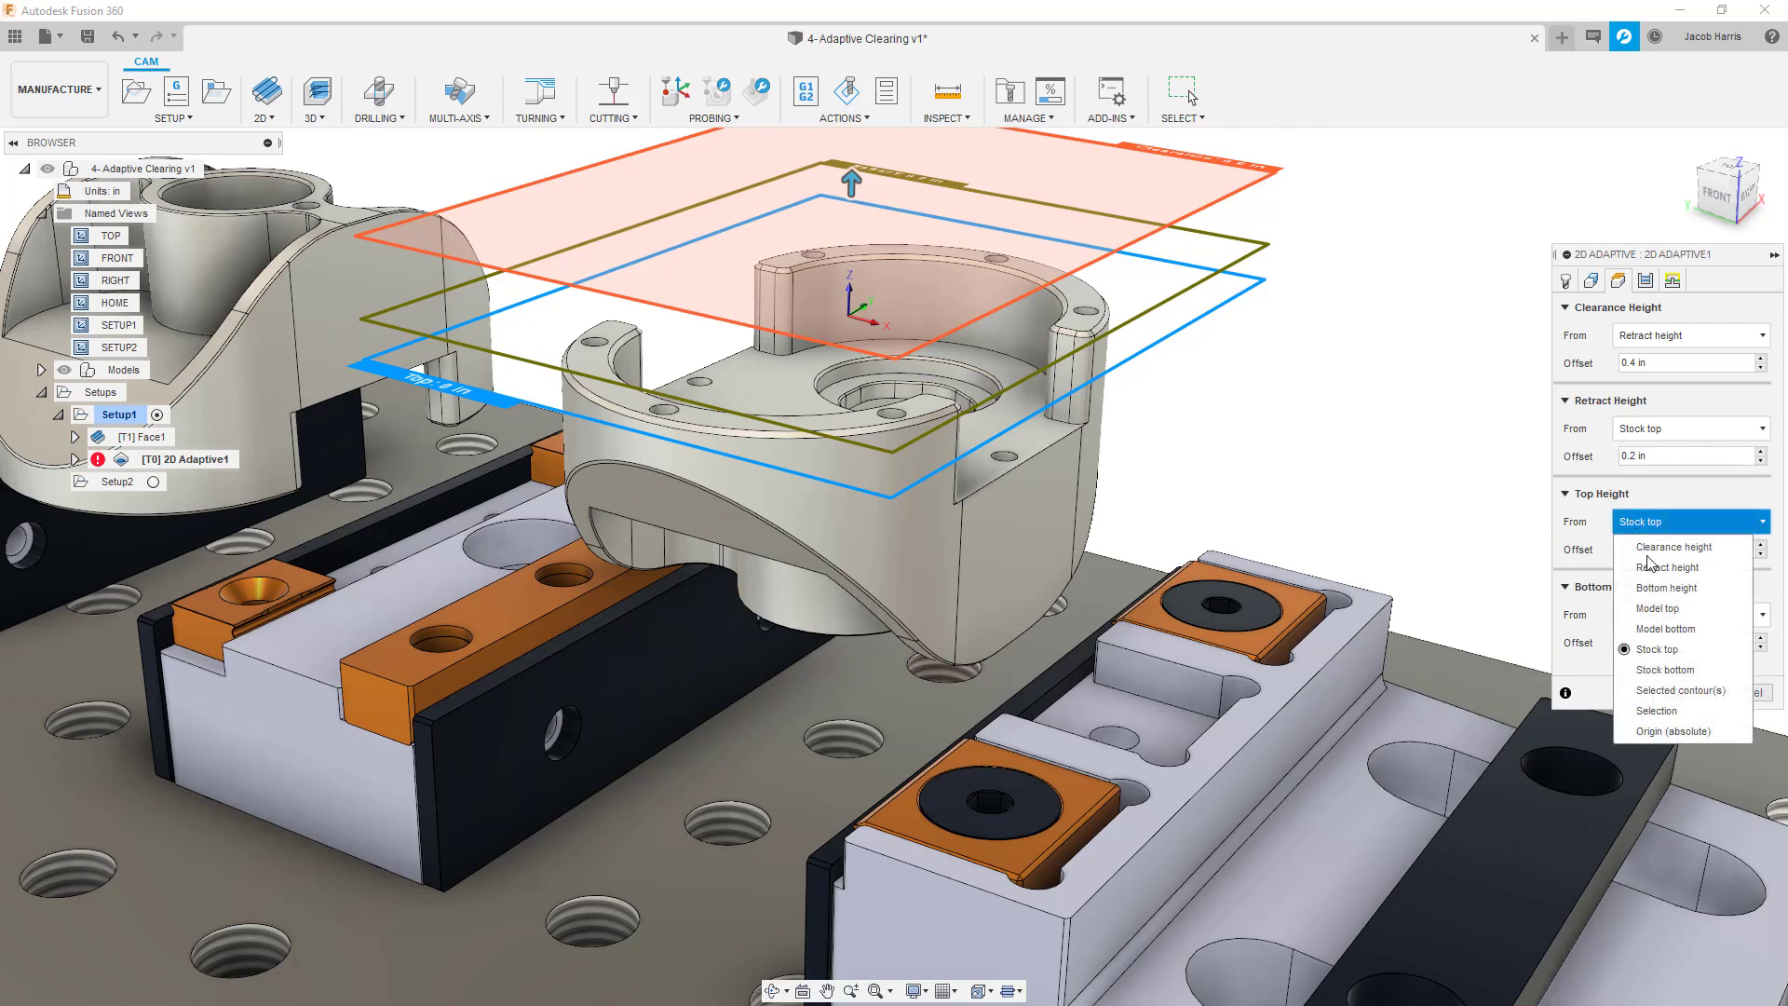
click(1658, 608)
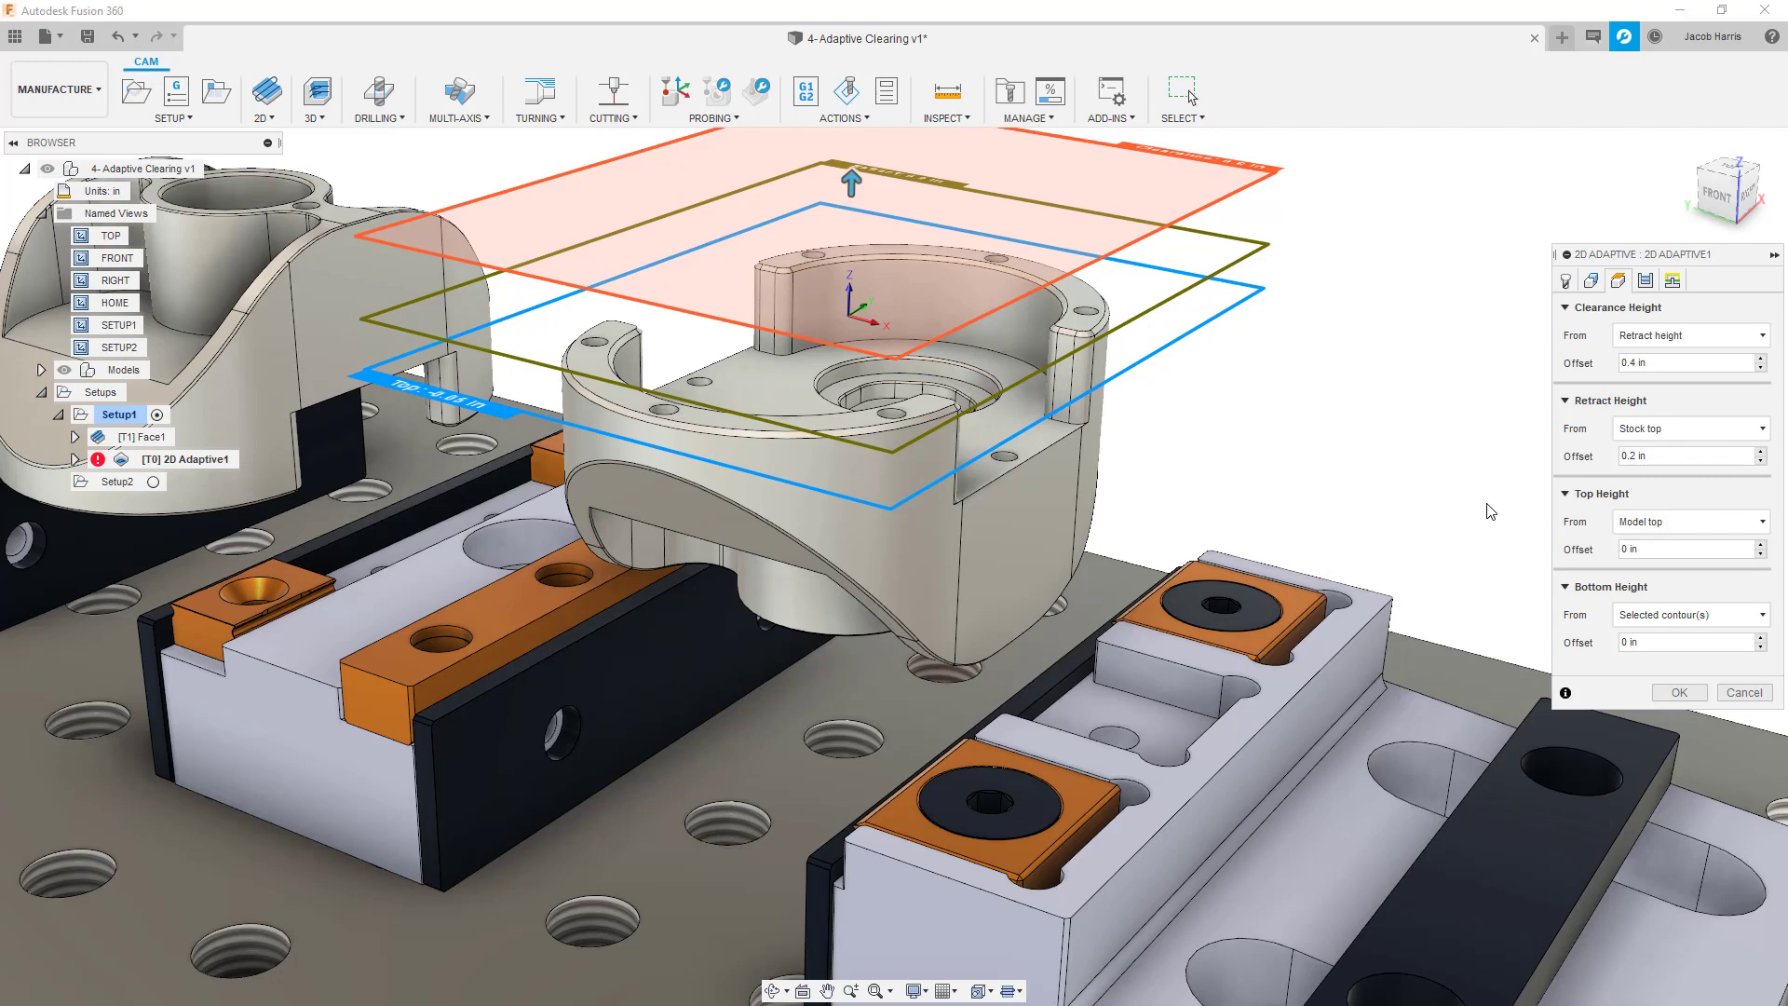
click(1644, 282)
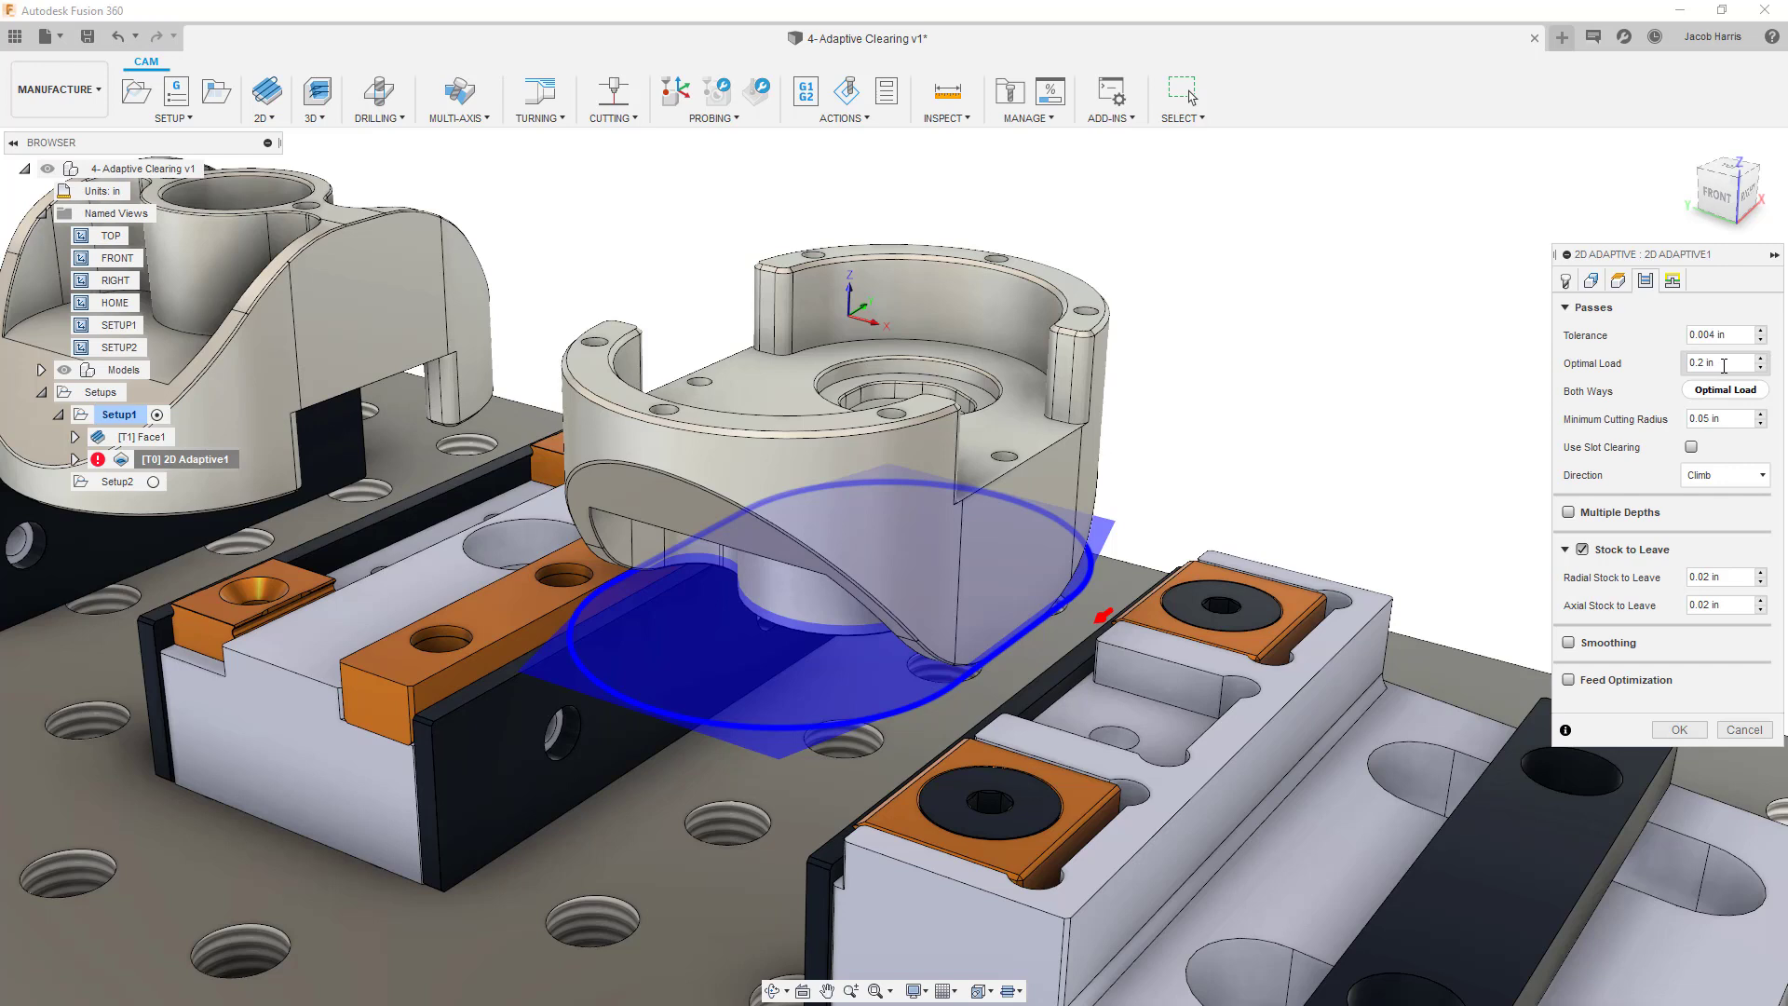
mouse_move(1724, 365)
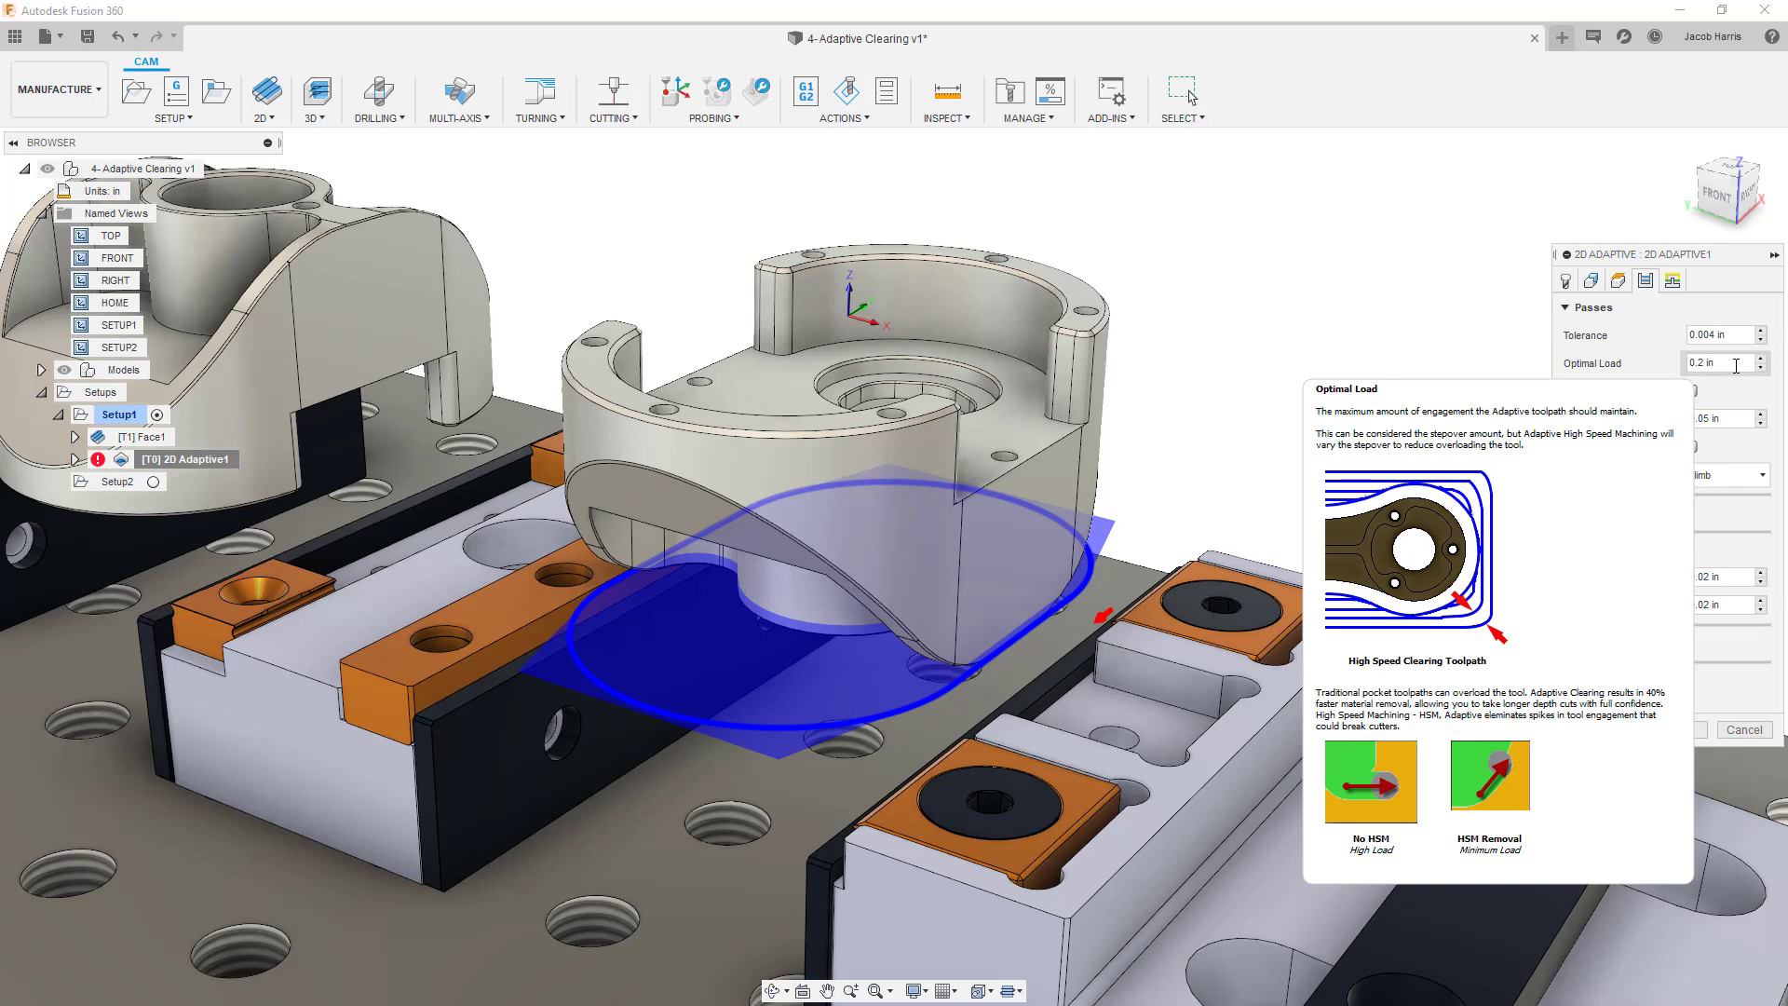
double_click(1719, 365)
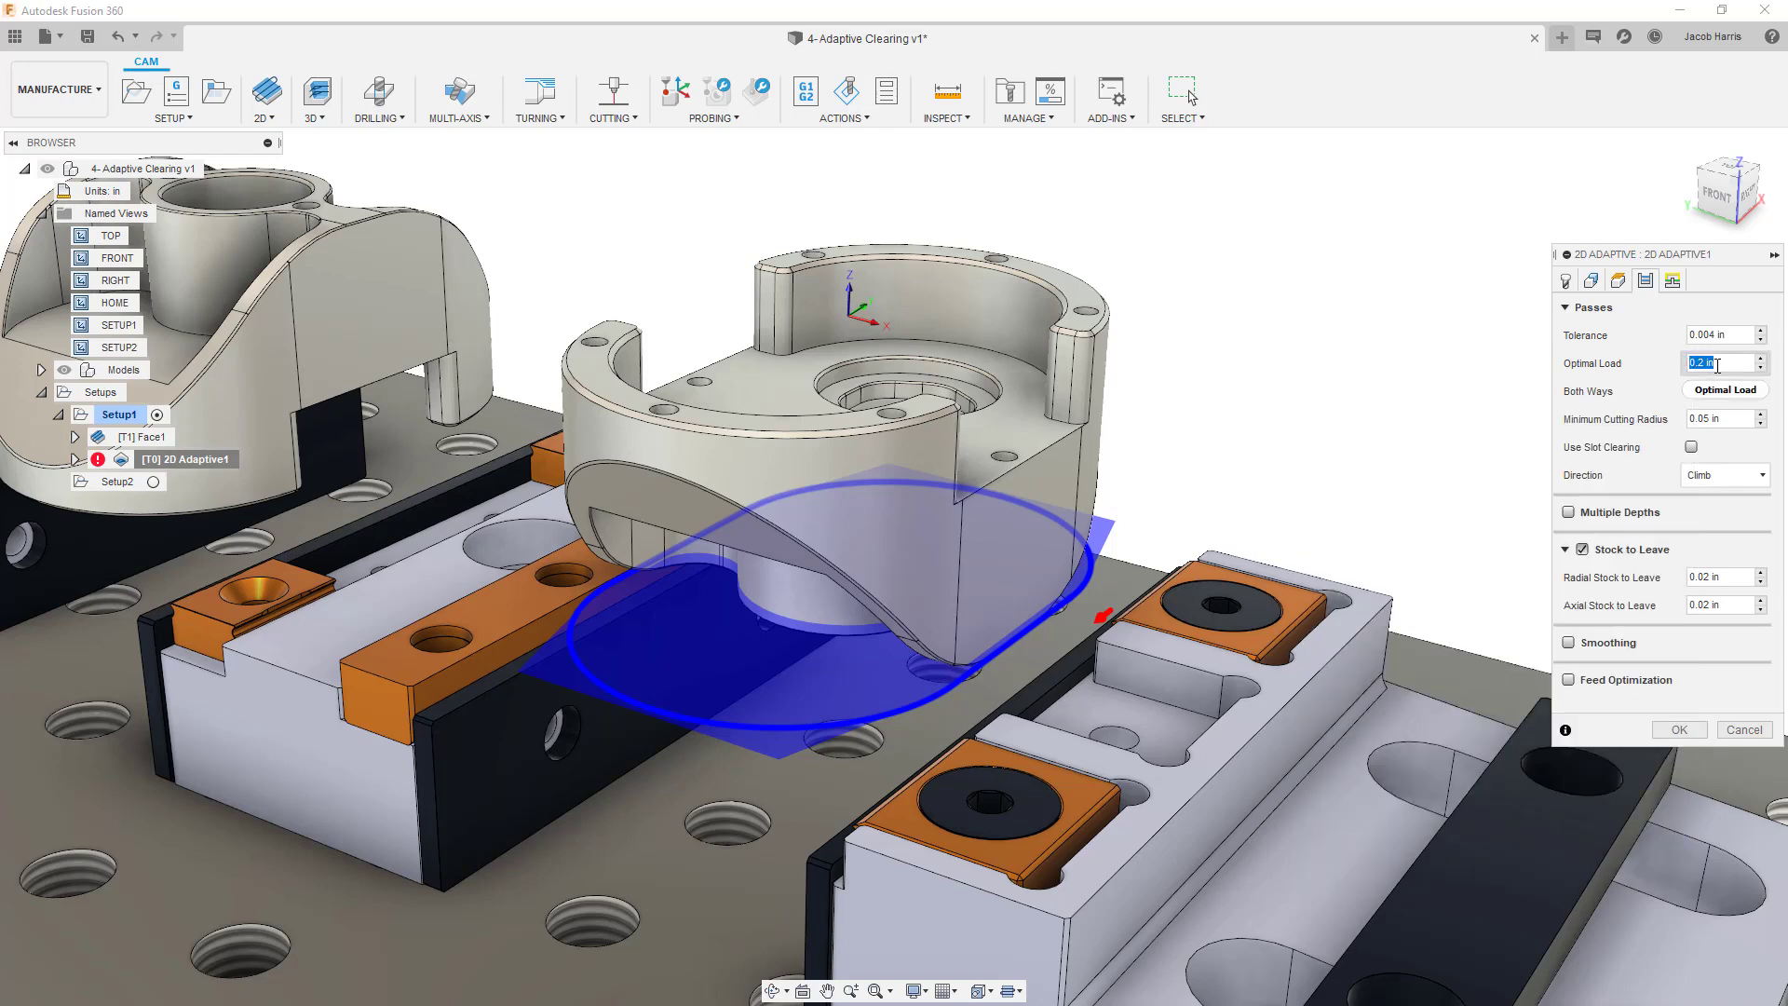
Change the Optimal Load expression to tool_diameter * 0.3 (0.15 in) and make it the default
mouse_move(1725, 364)
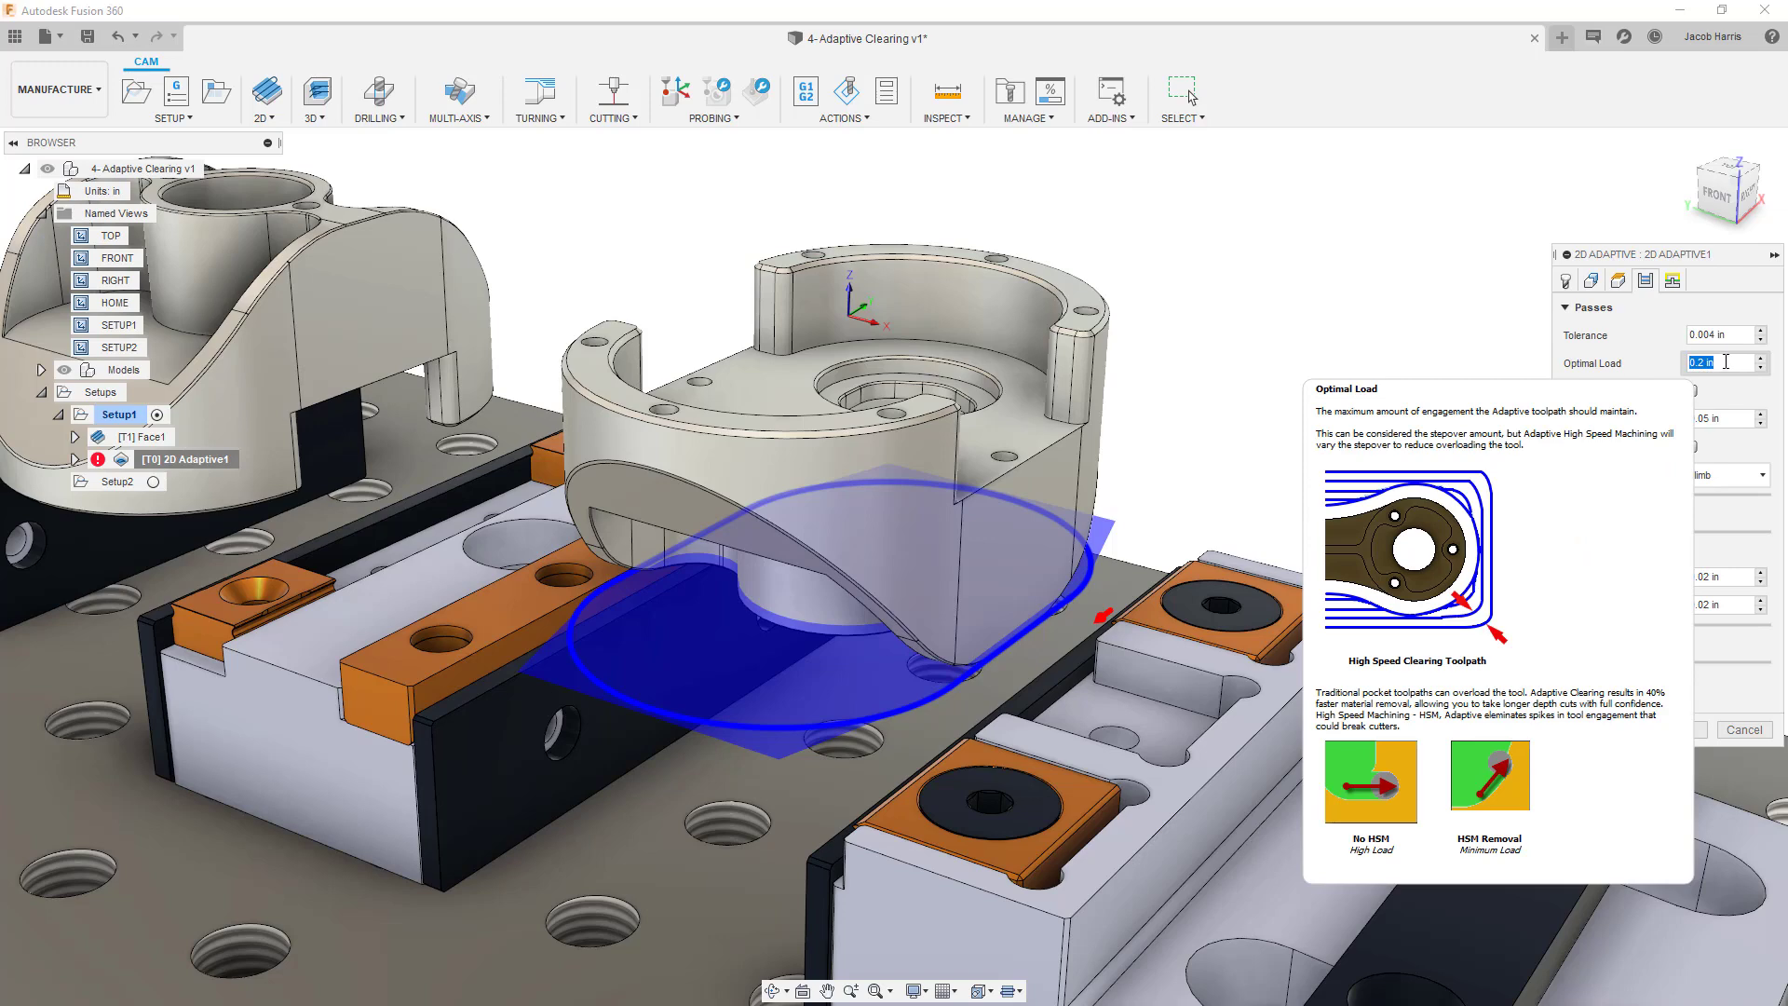
right_click(1726, 363)
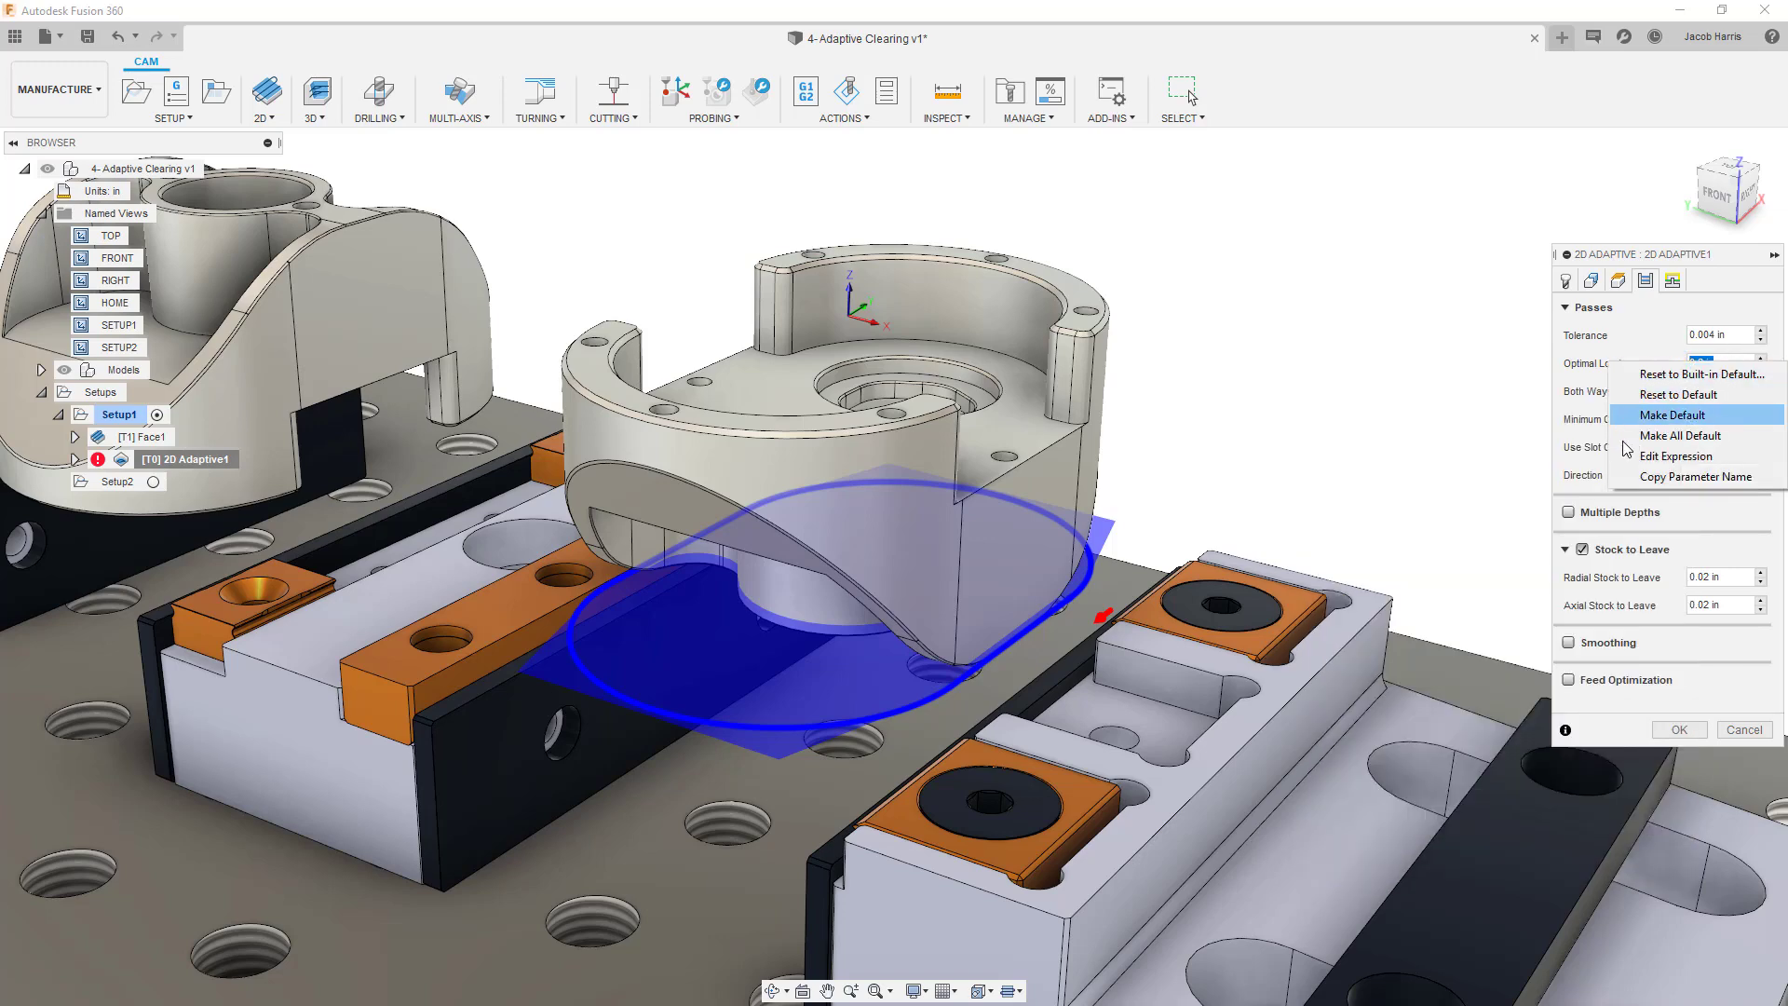
click(1654, 456)
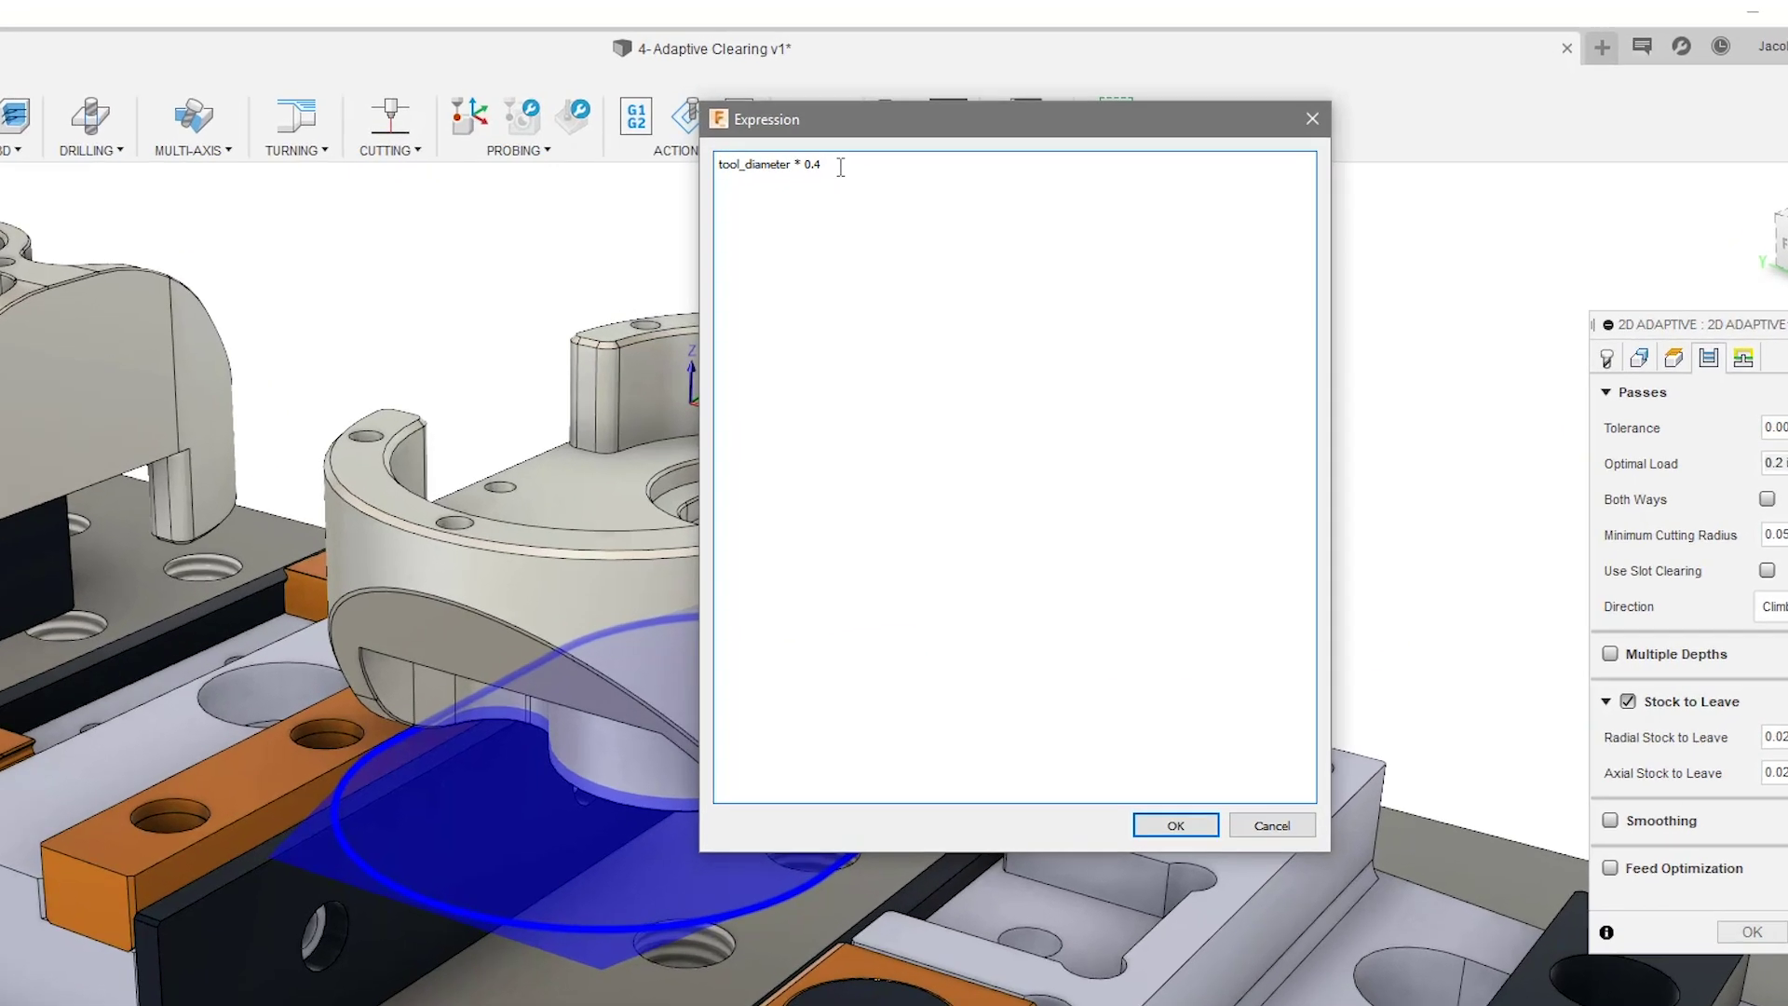
key(BackSpace)
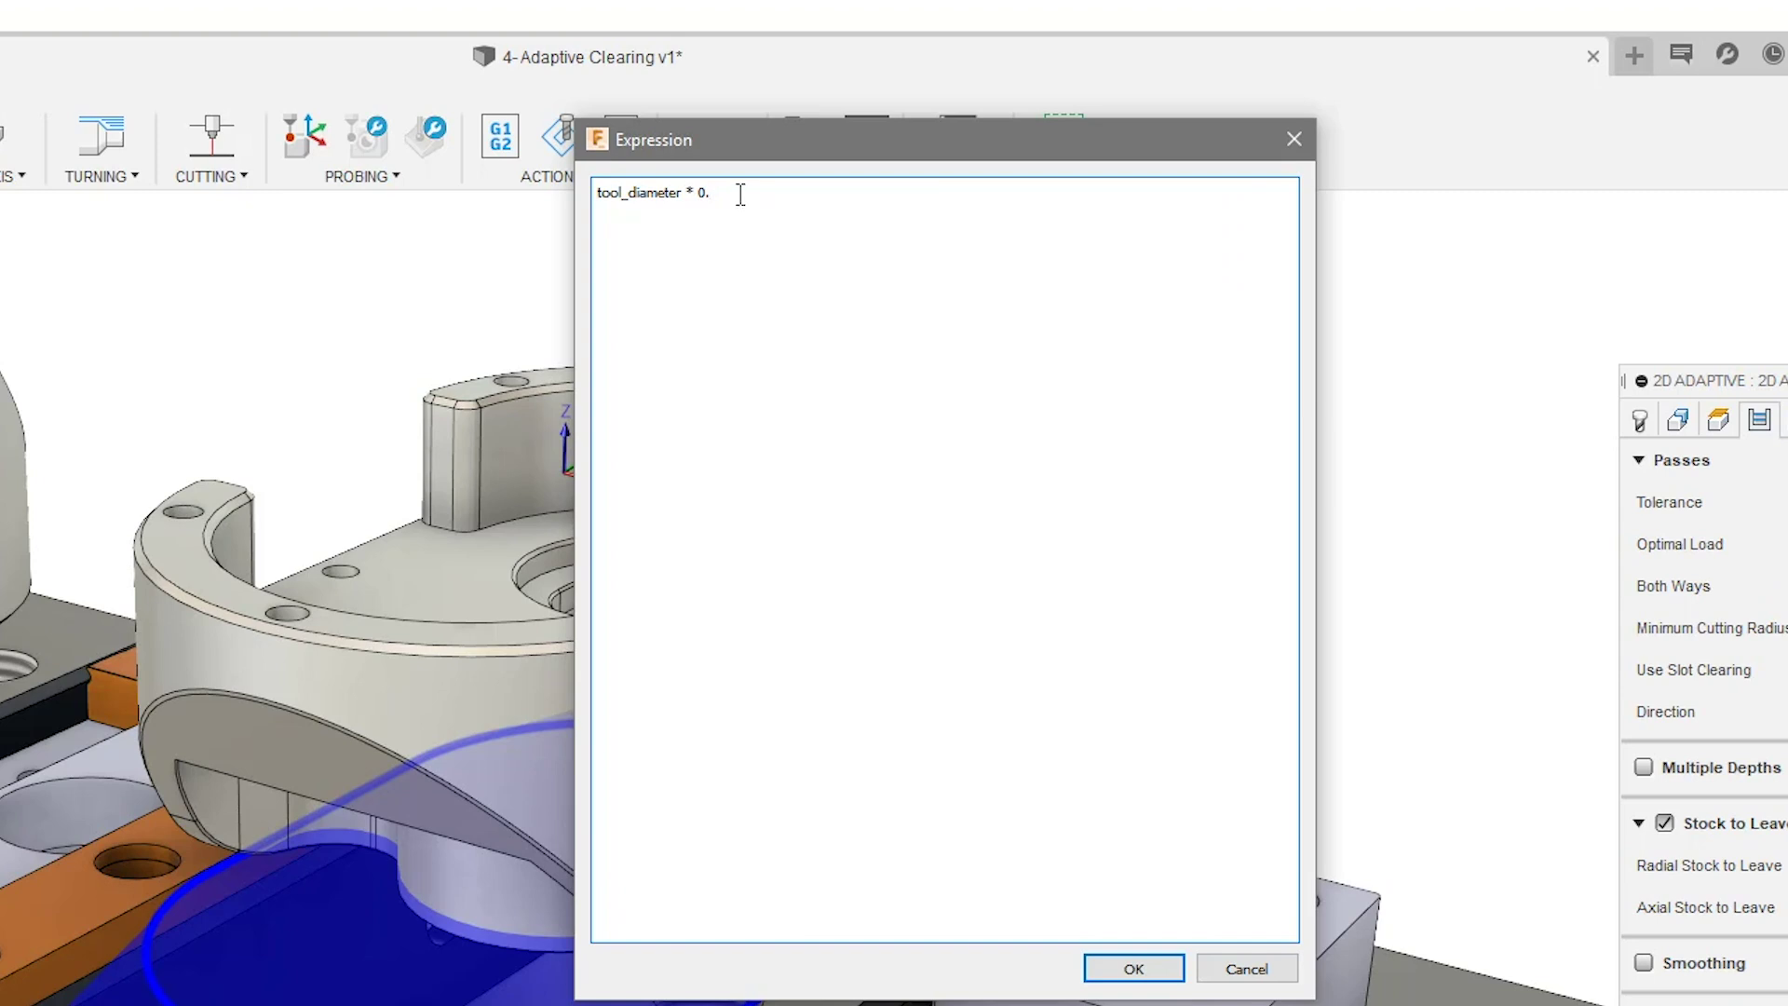
text(3)
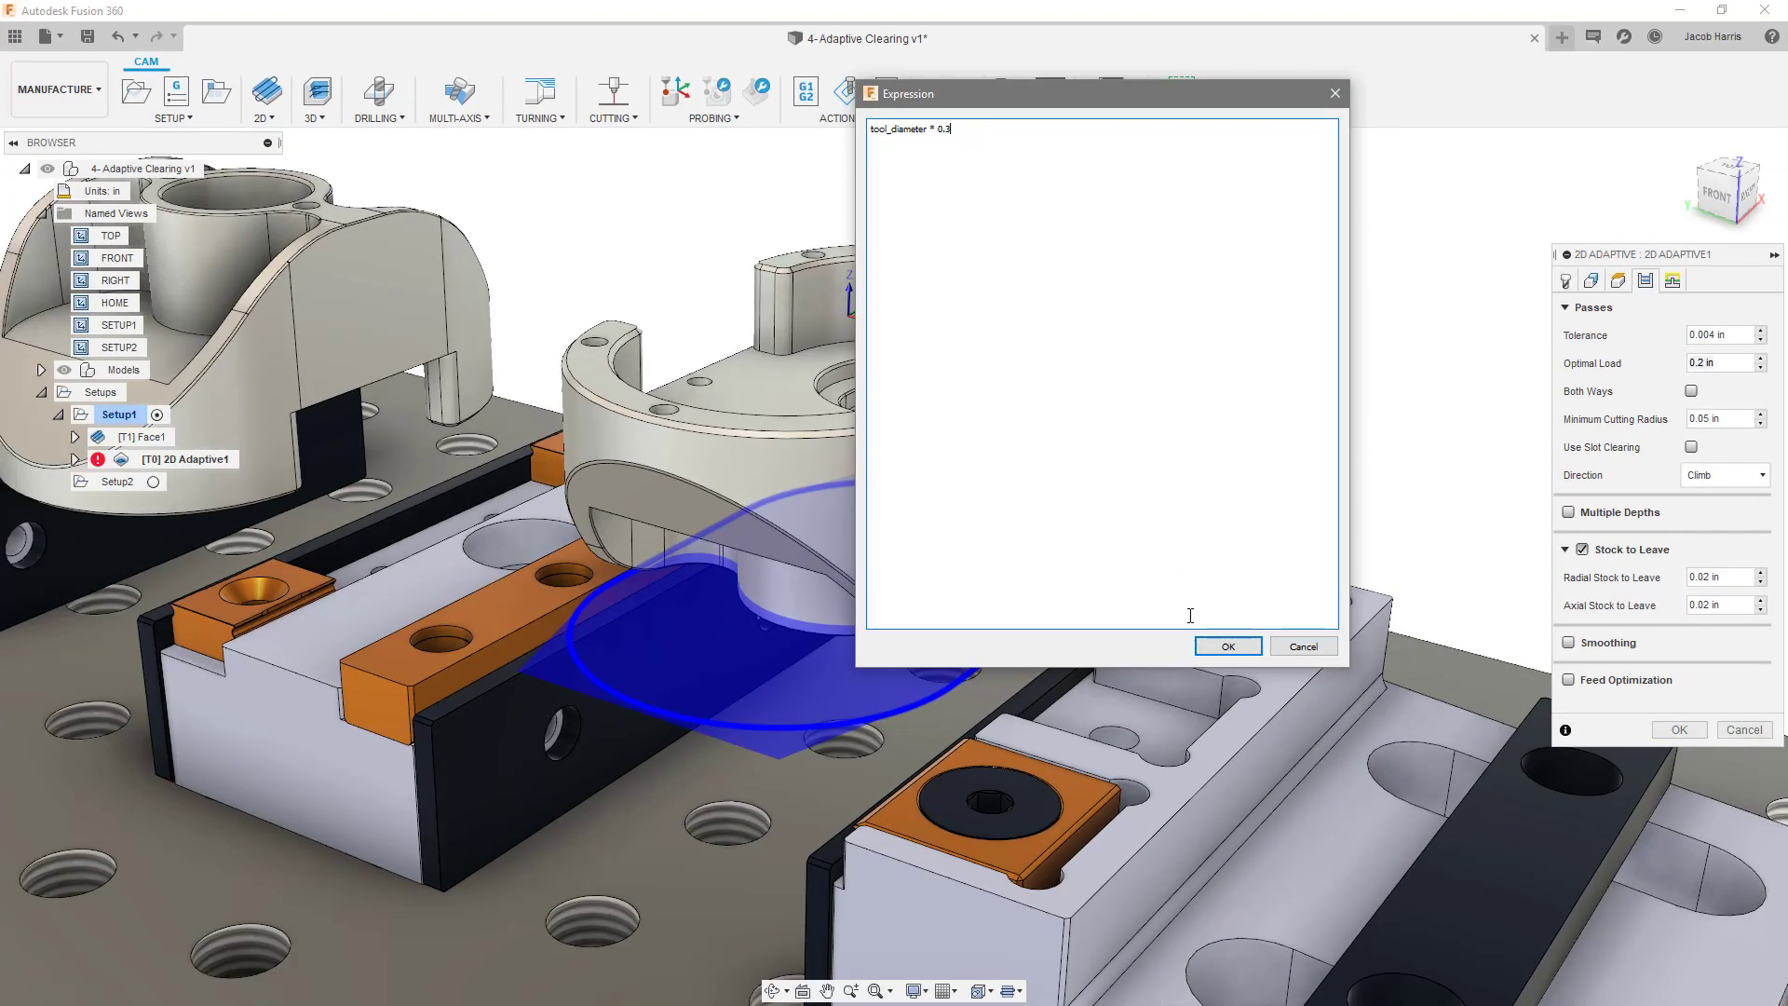
click(1227, 647)
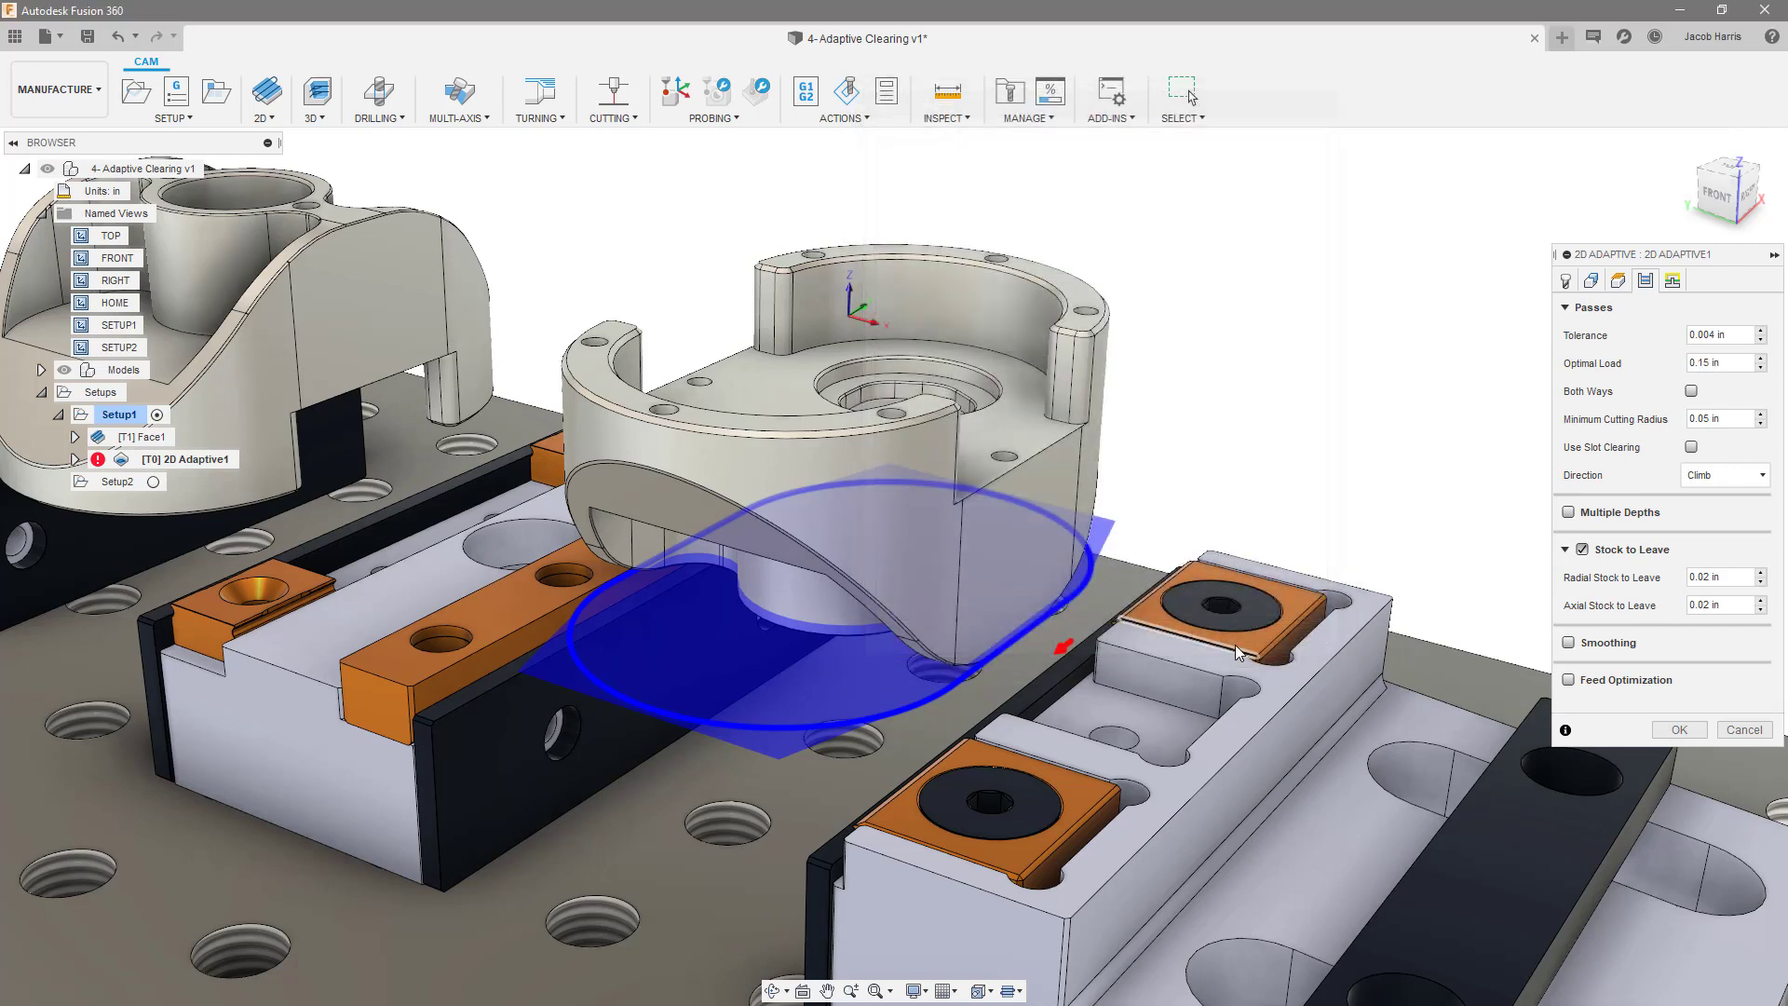
right_click(1724, 360)
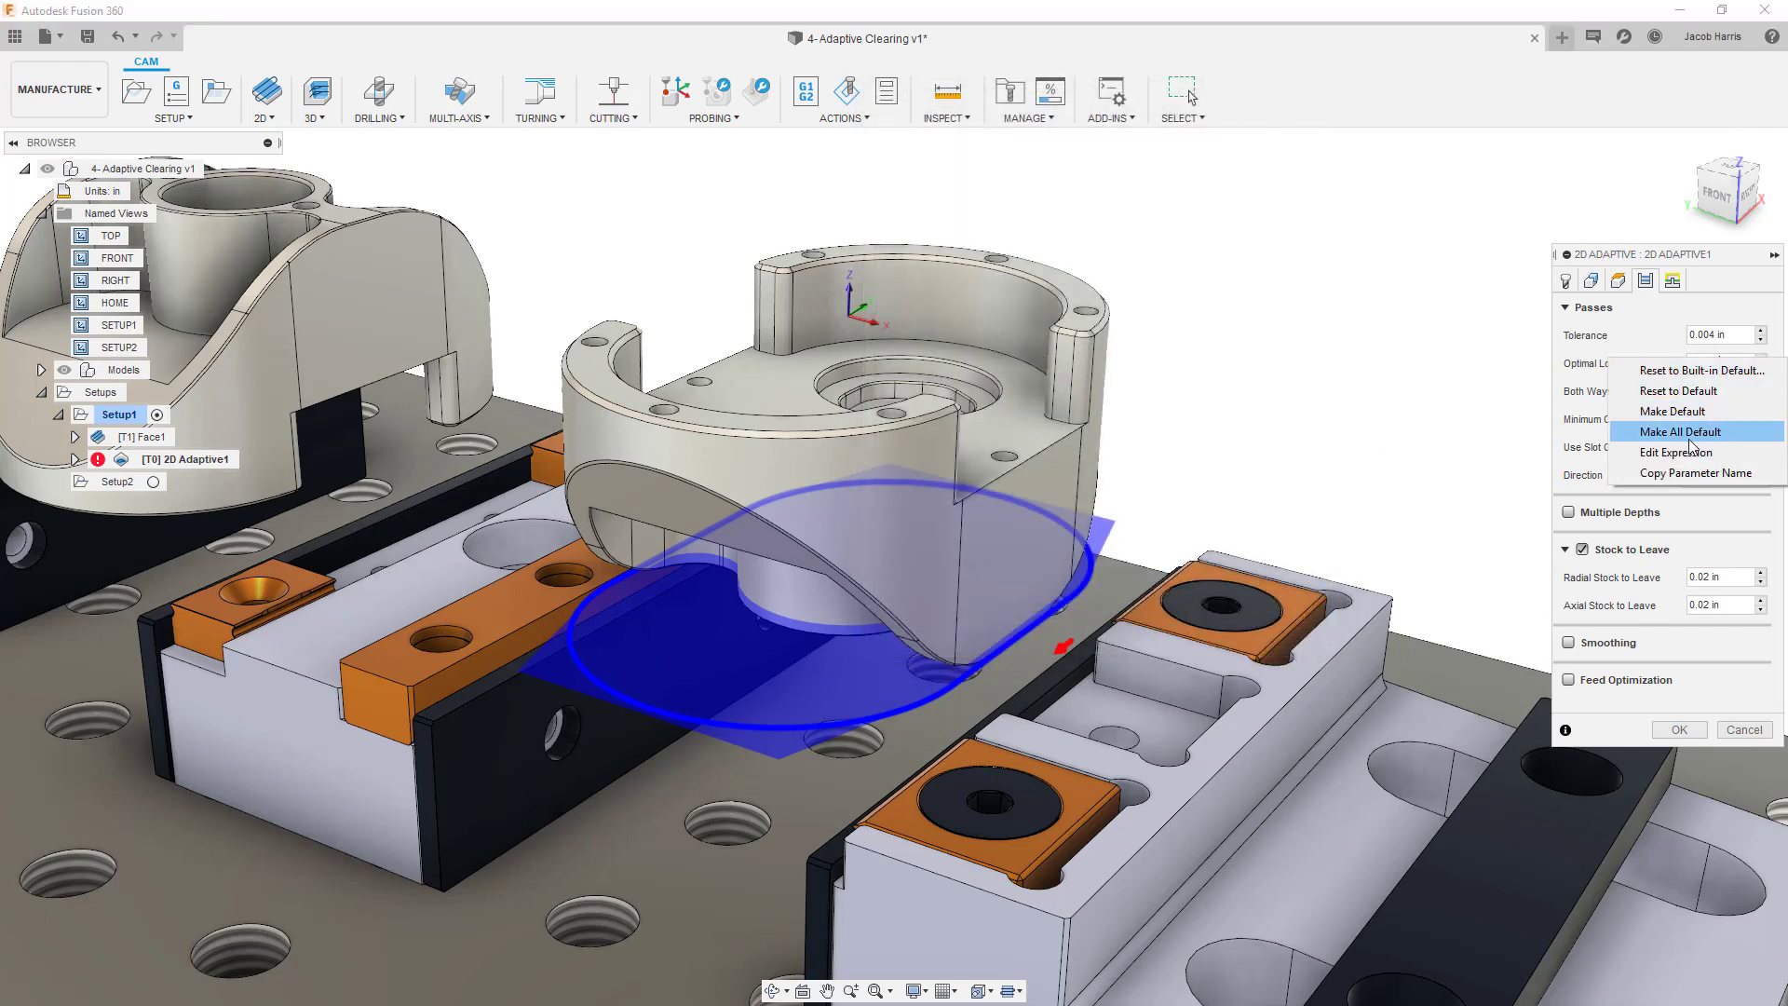
click(1656, 414)
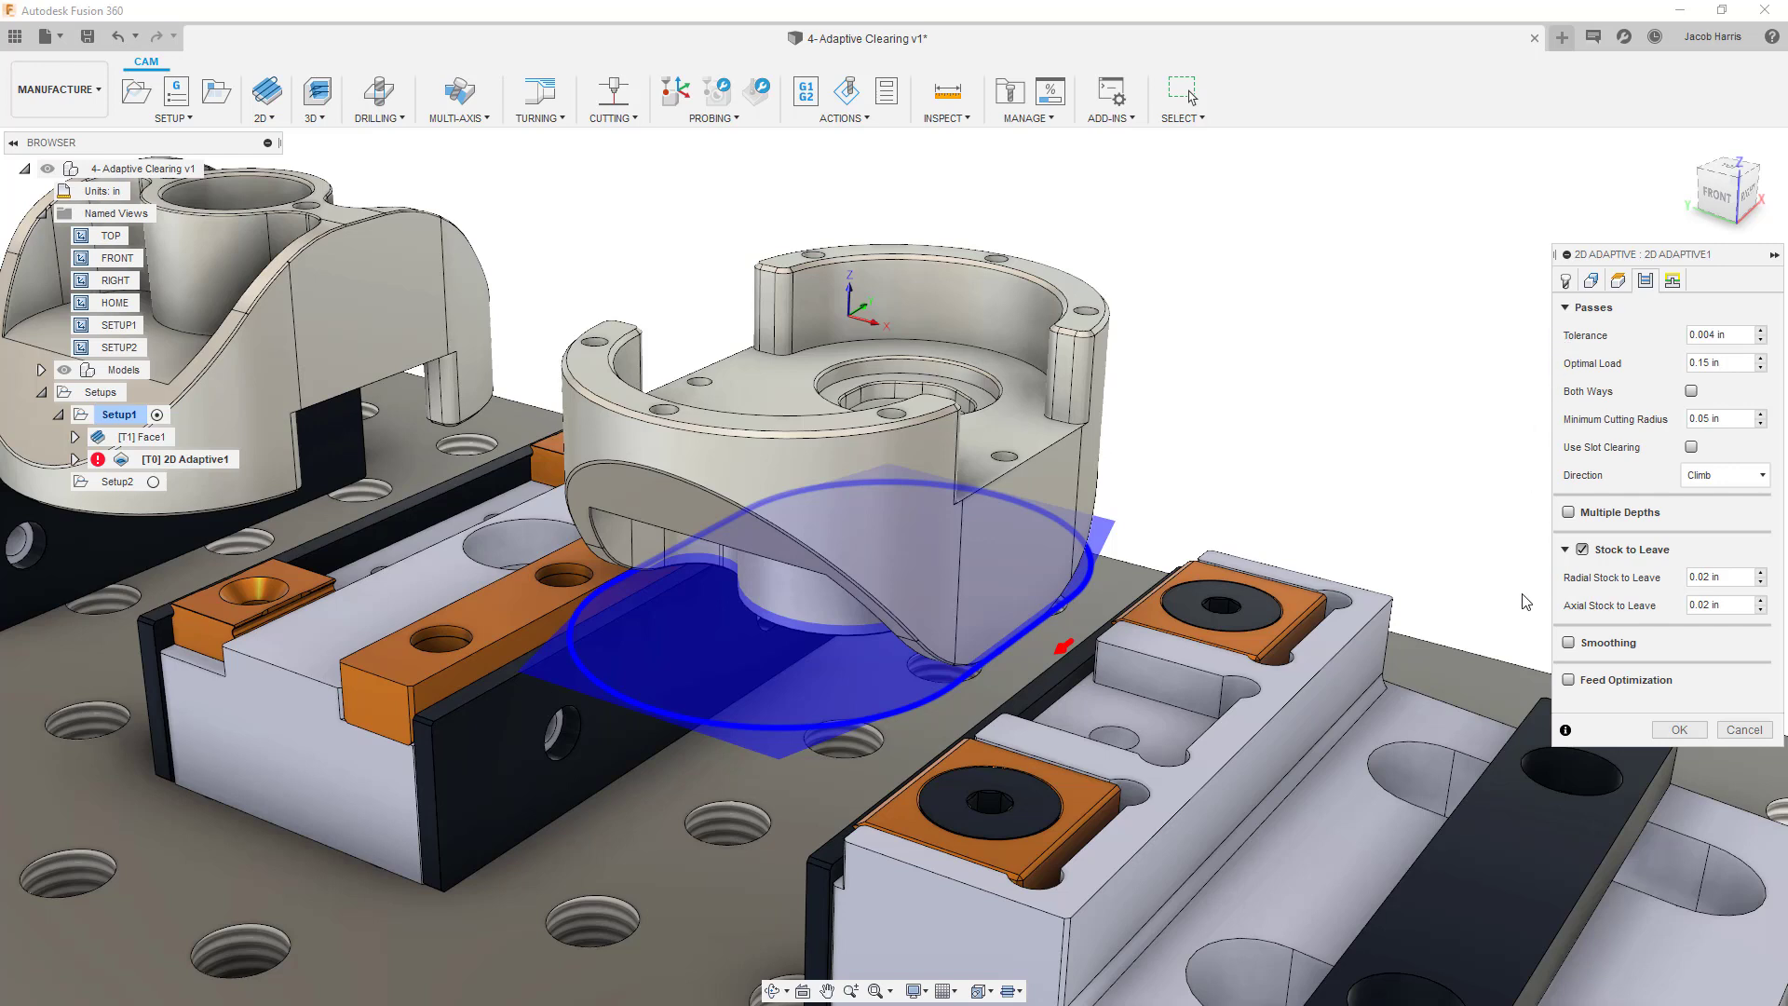
Set Axial Stock to Leave to 0 on the 2D Adaptive
double_click(1734, 607)
text(0)
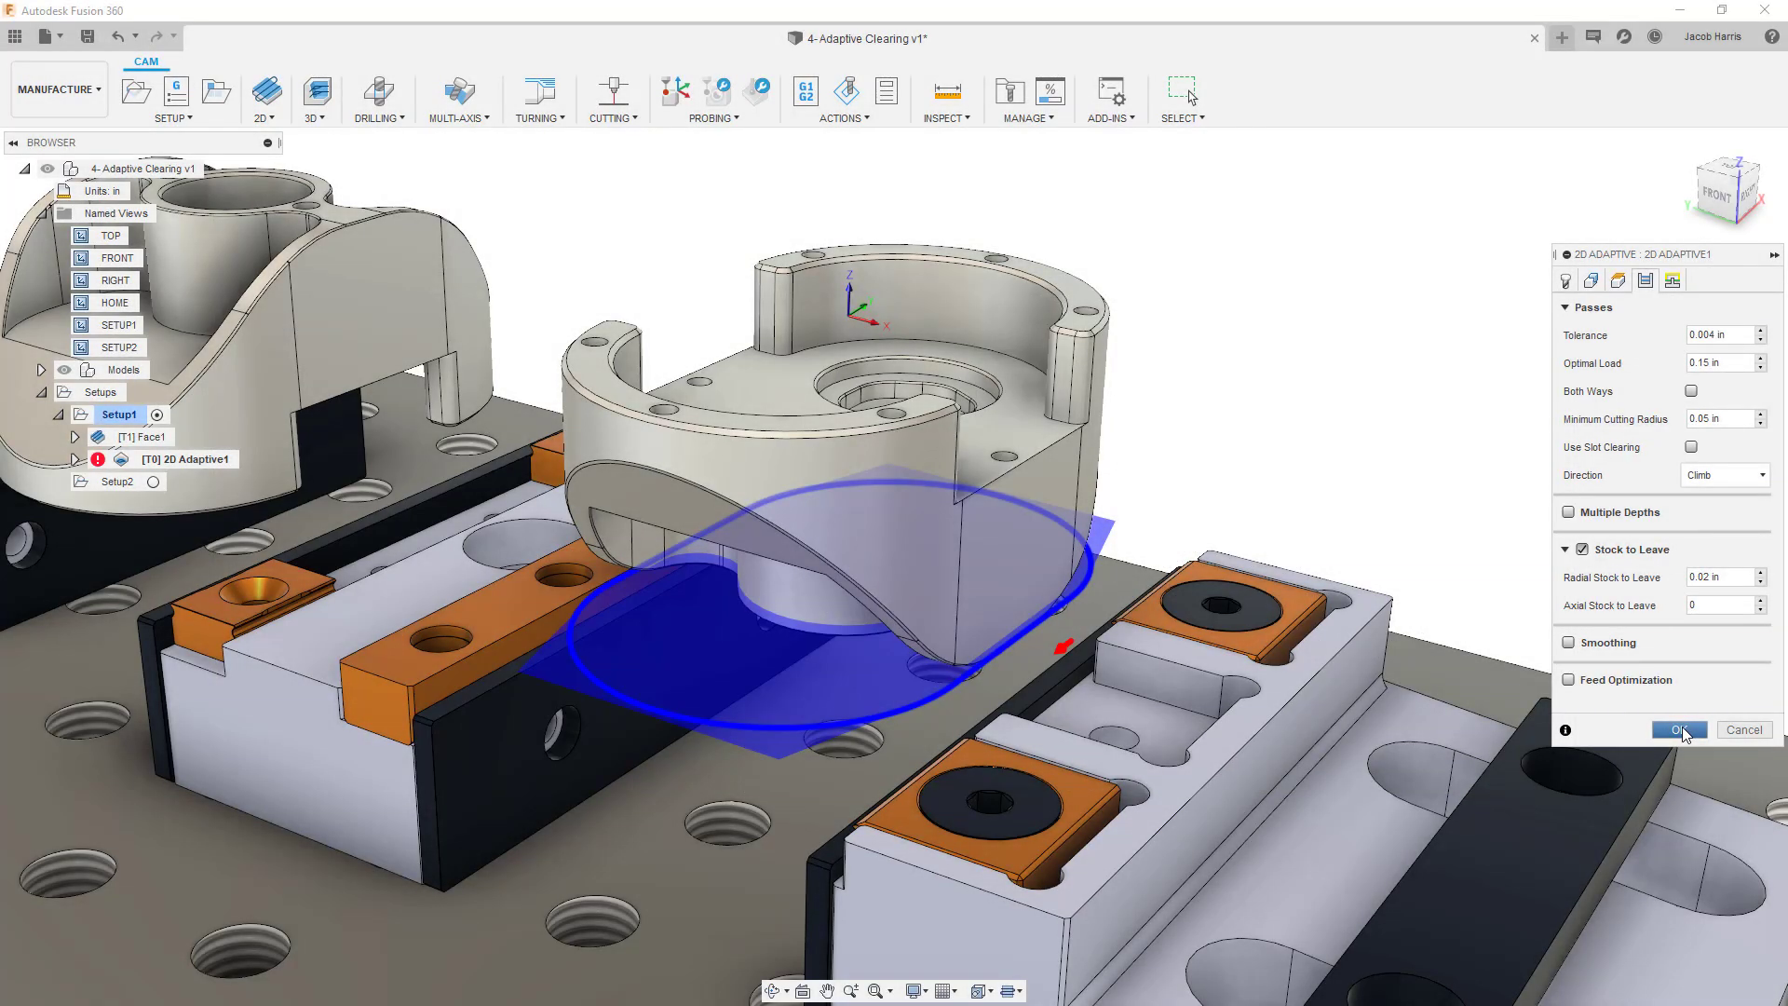
Generate the 2D Adaptive toolpath, then create the 3D Adaptive1 roughing toolpath around the part
click(1681, 727)
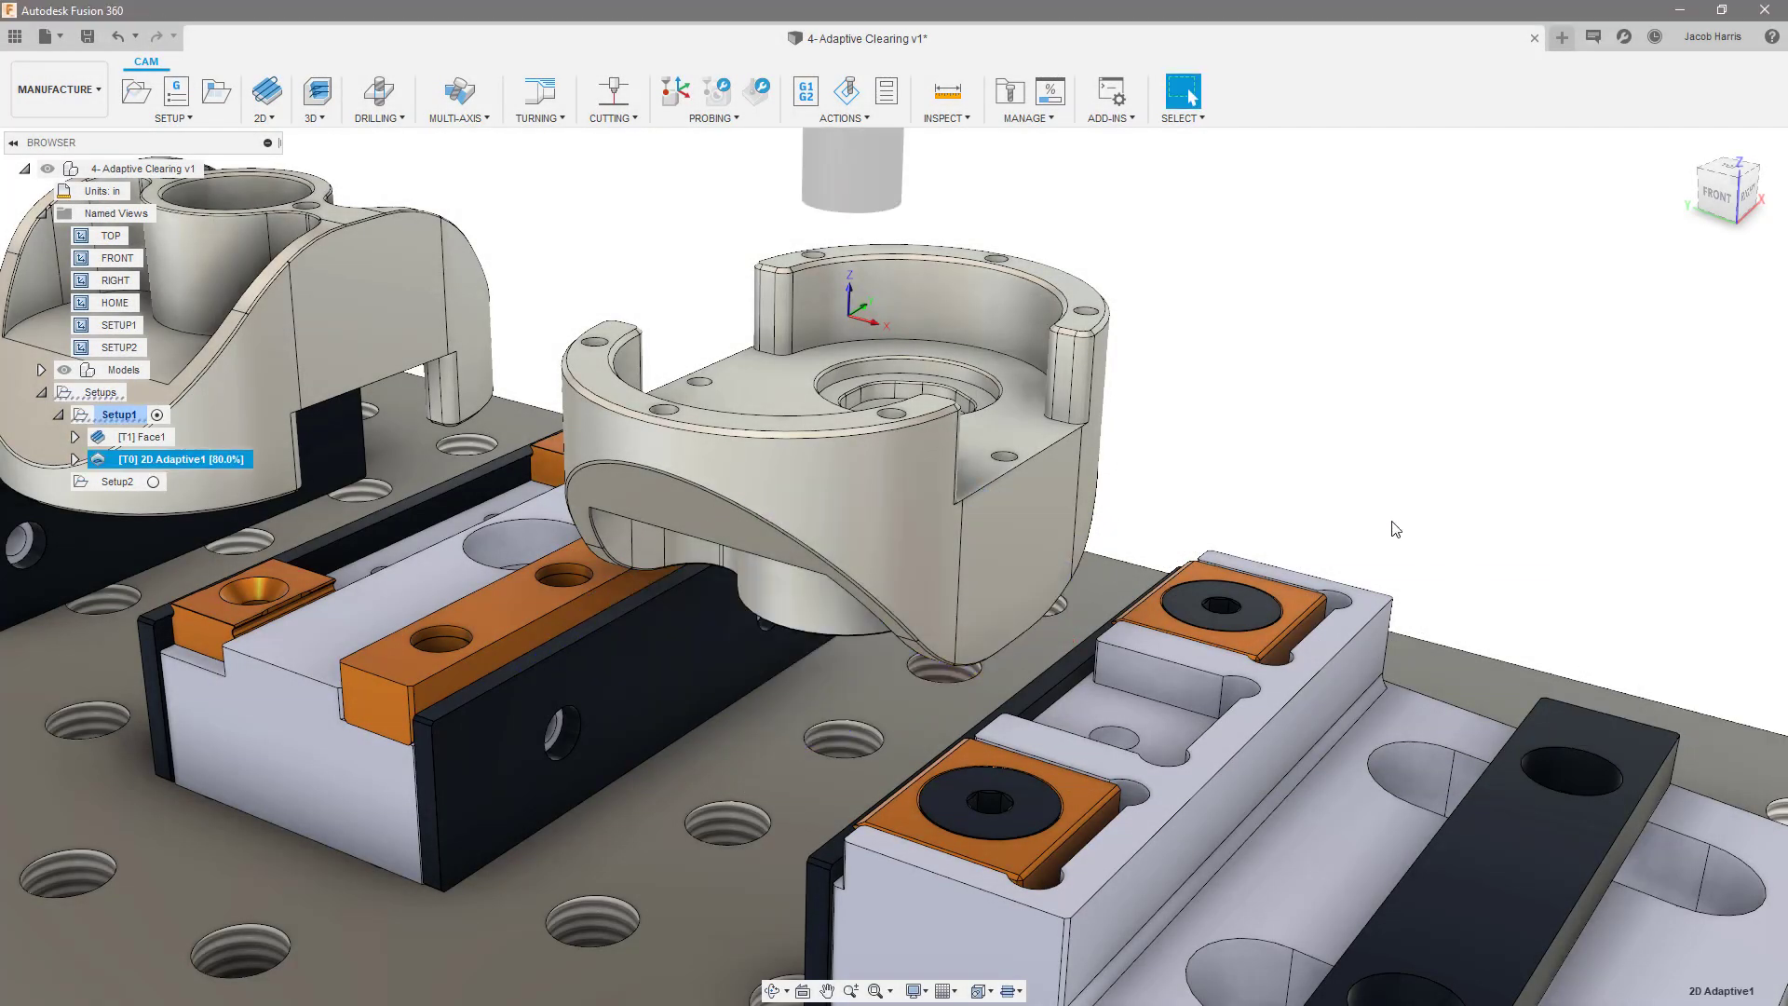
click(316, 110)
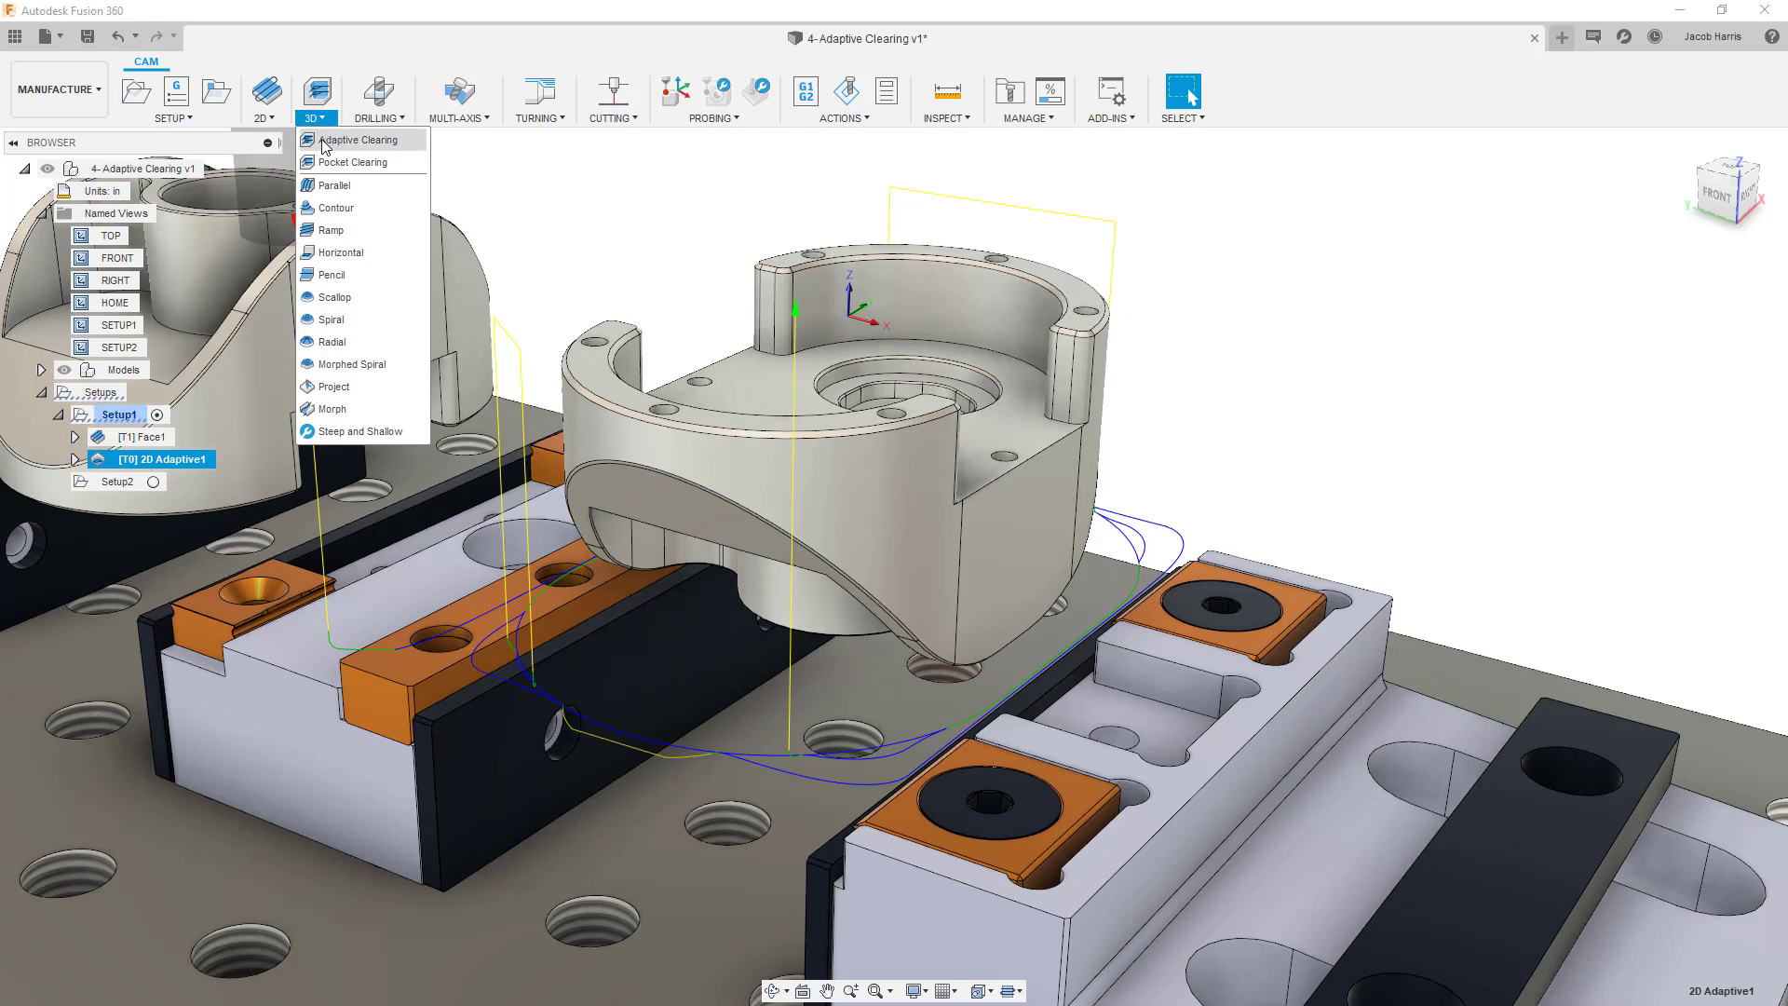
click(314, 141)
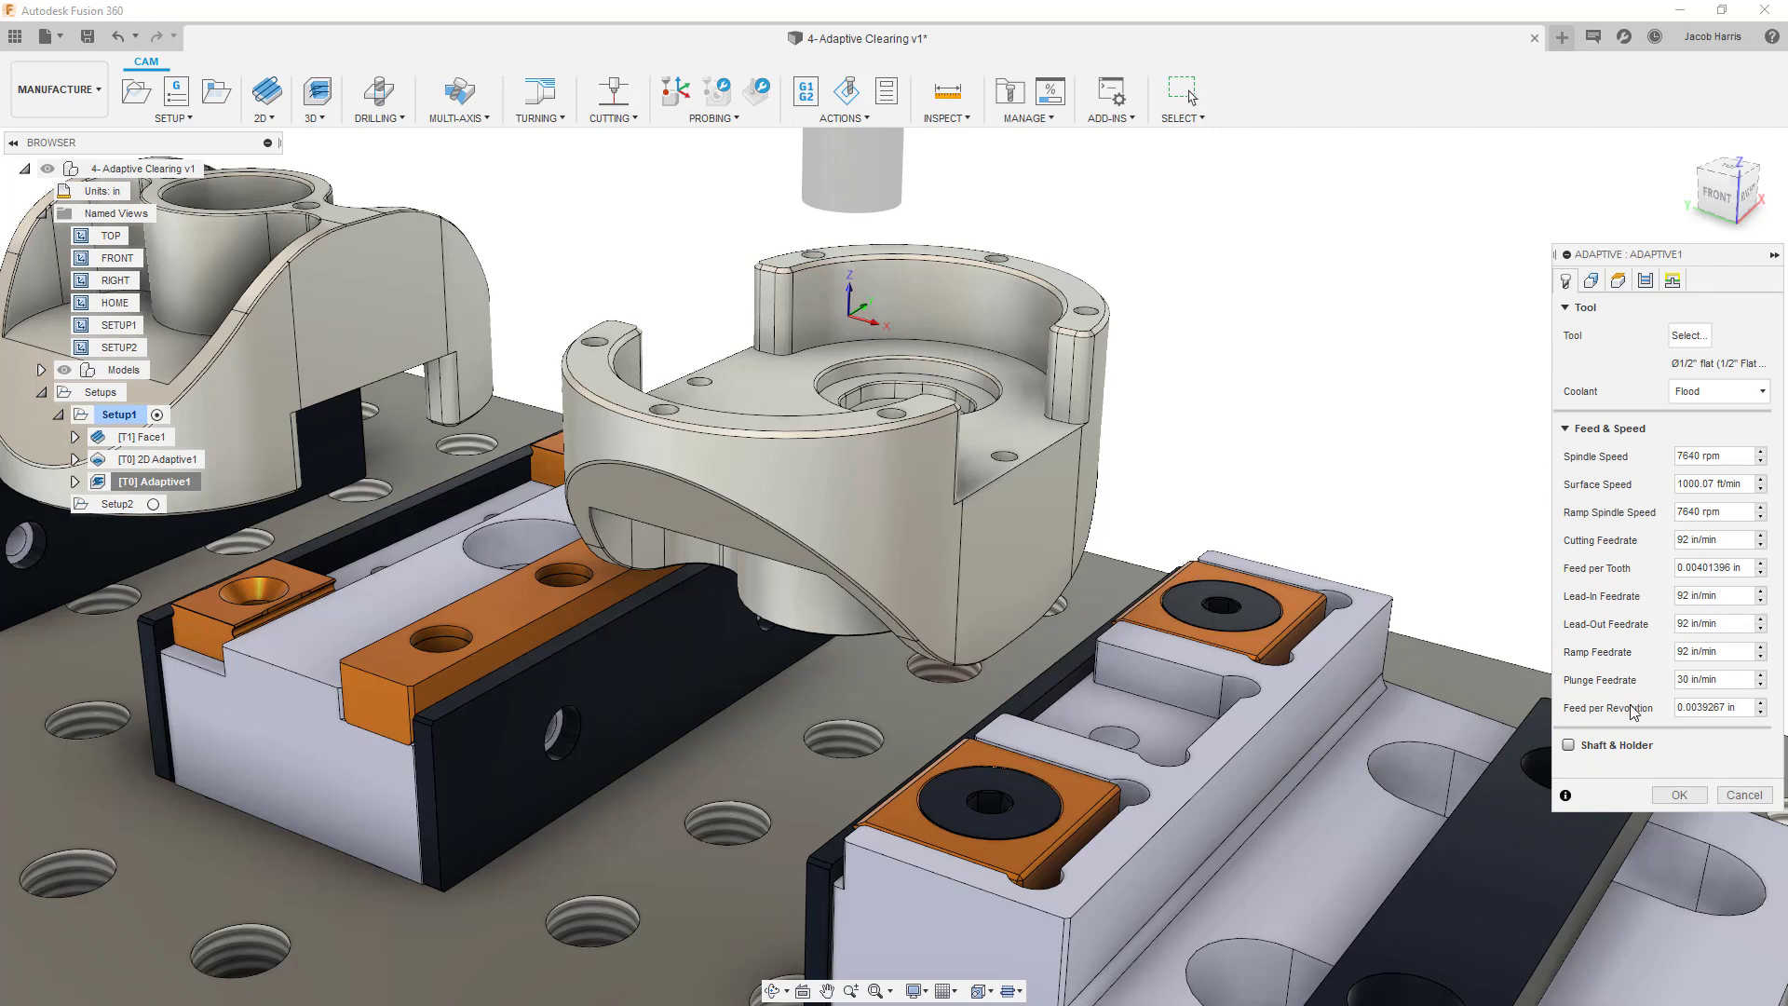
click(1680, 795)
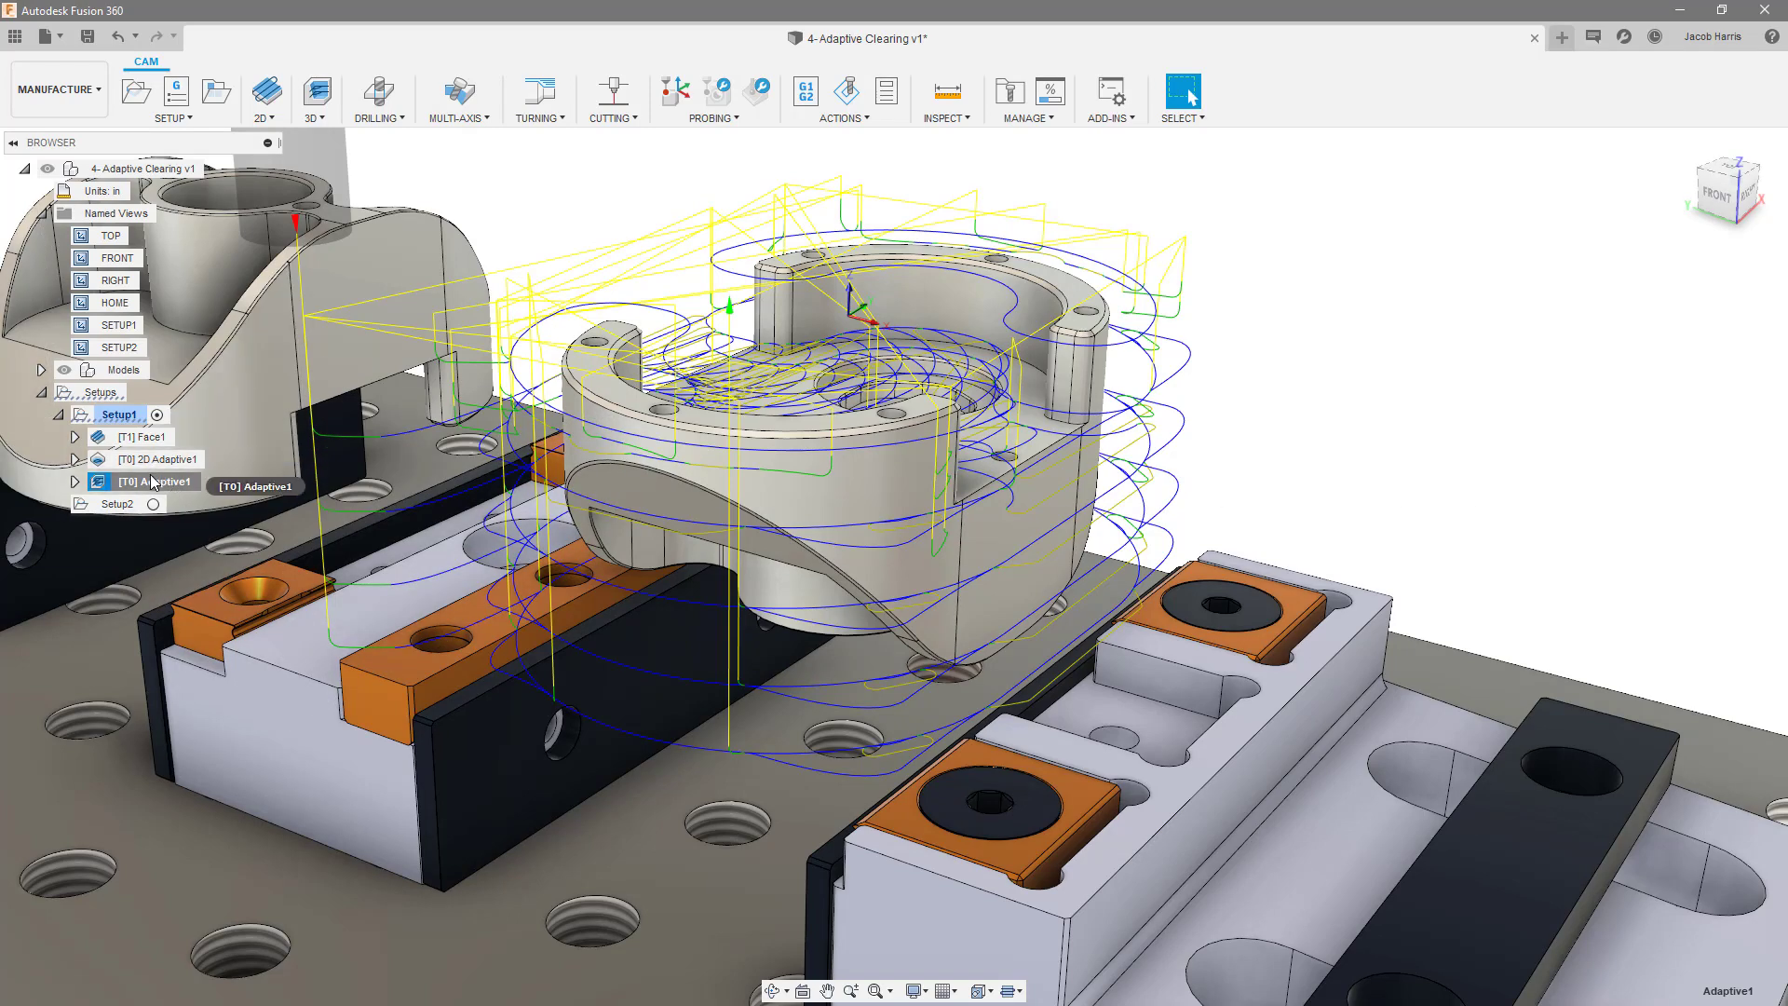
Edit Adaptive1 to use the part's bottom edge chain as machining boundary, tool outside boundary
right_click(153, 481)
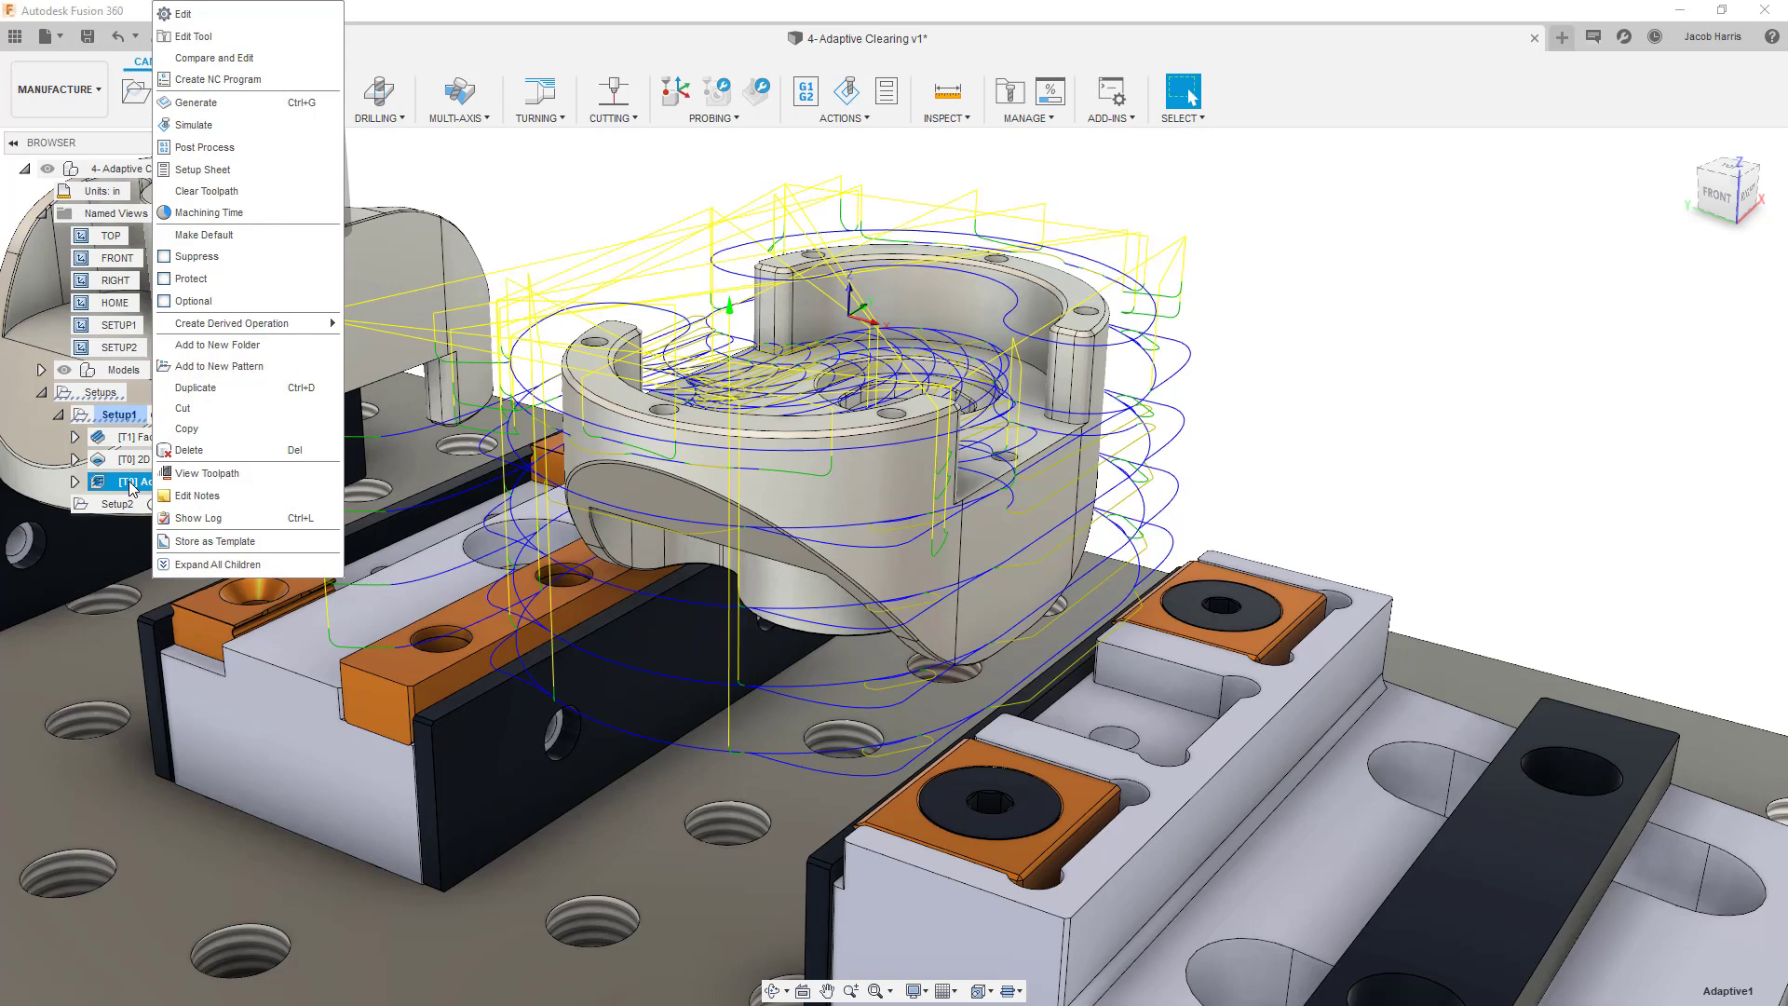
click(224, 15)
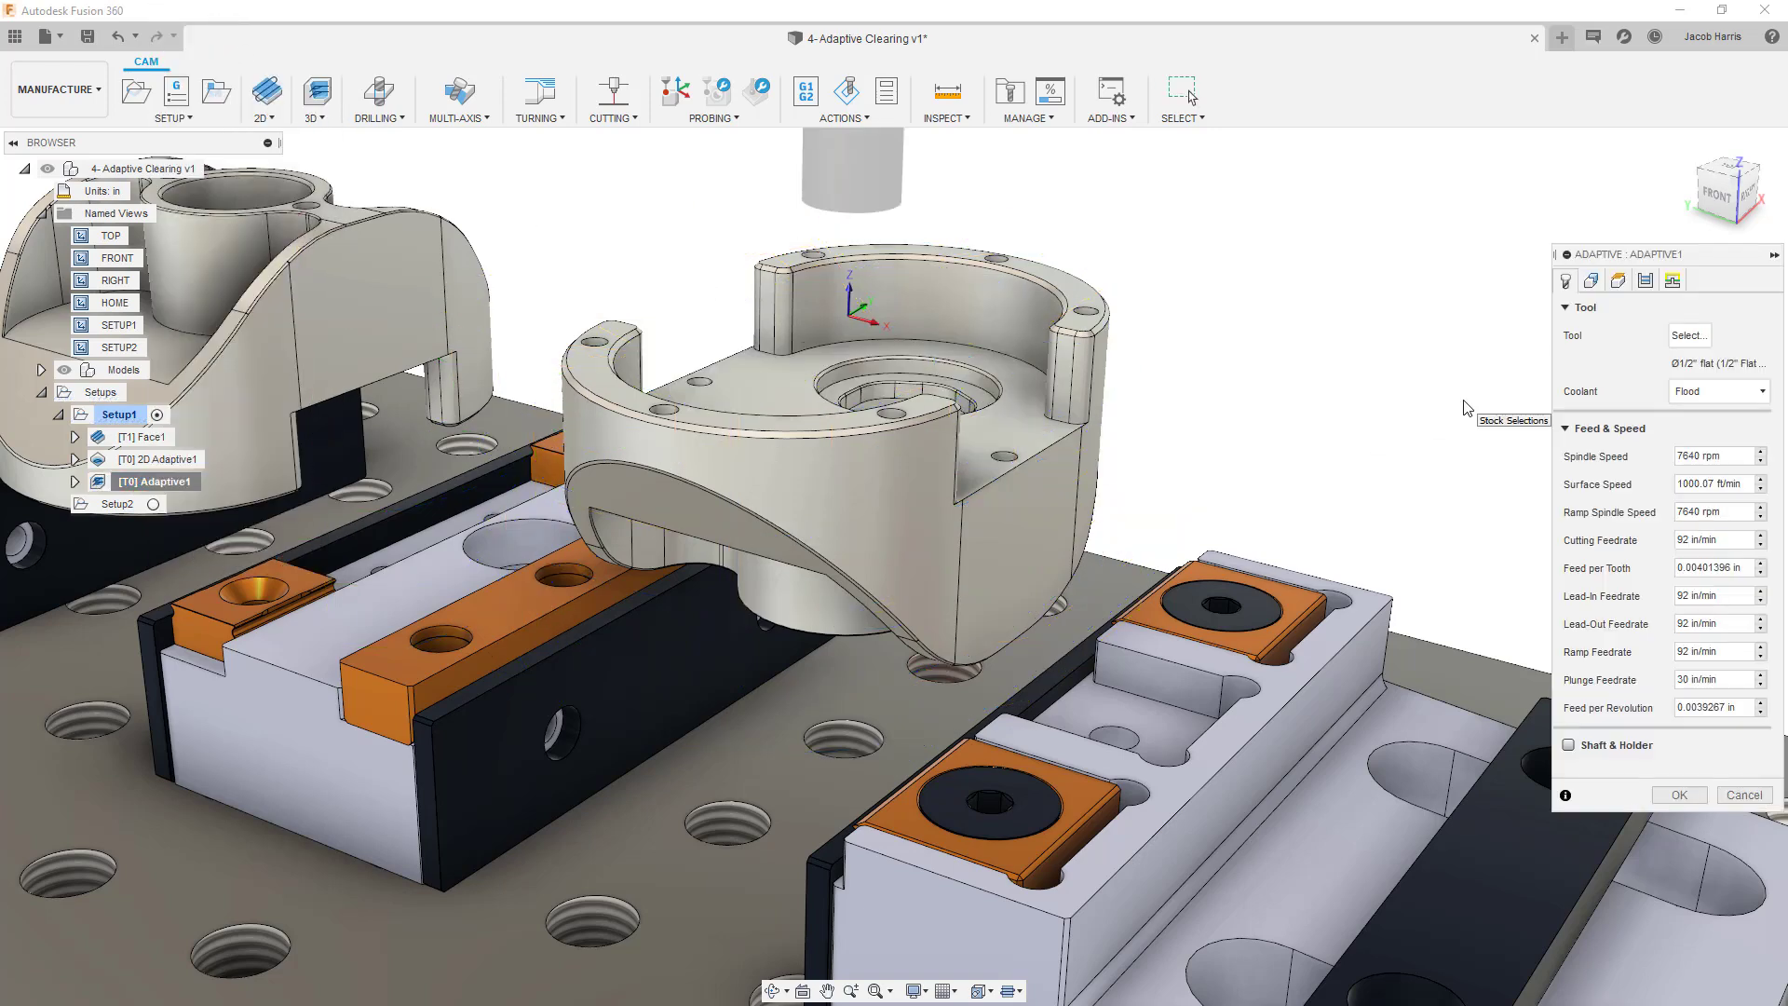
click(1591, 280)
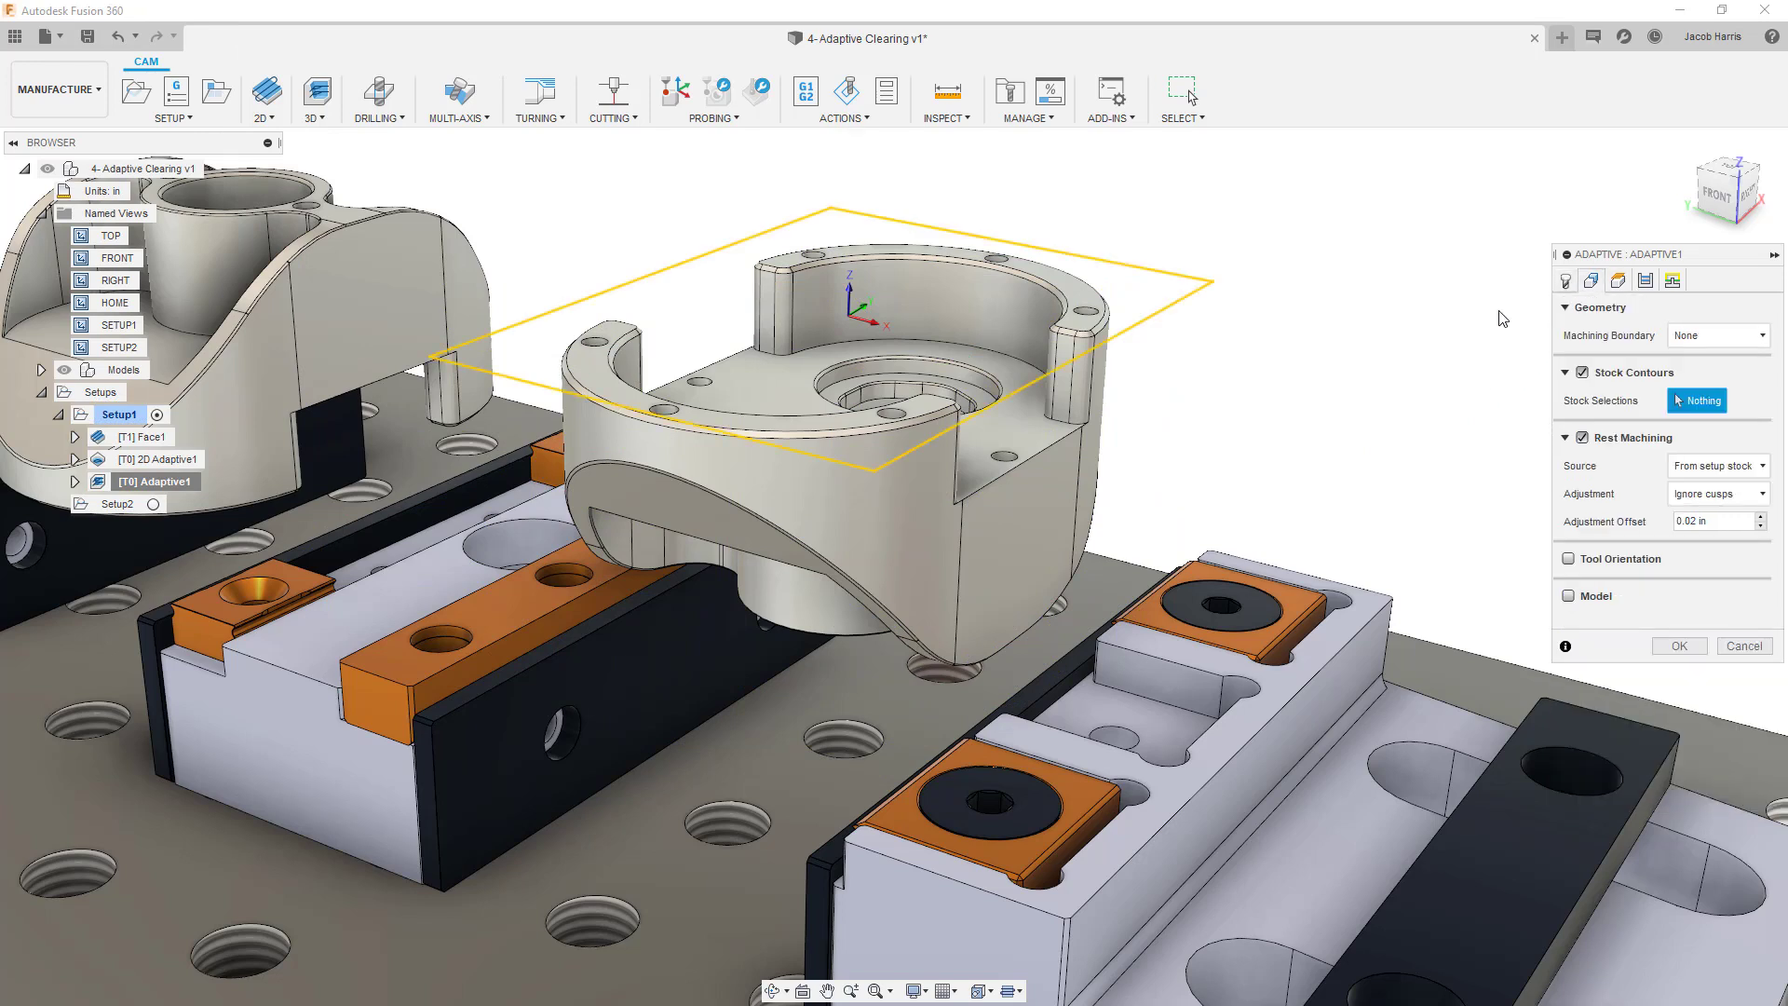
click(1684, 333)
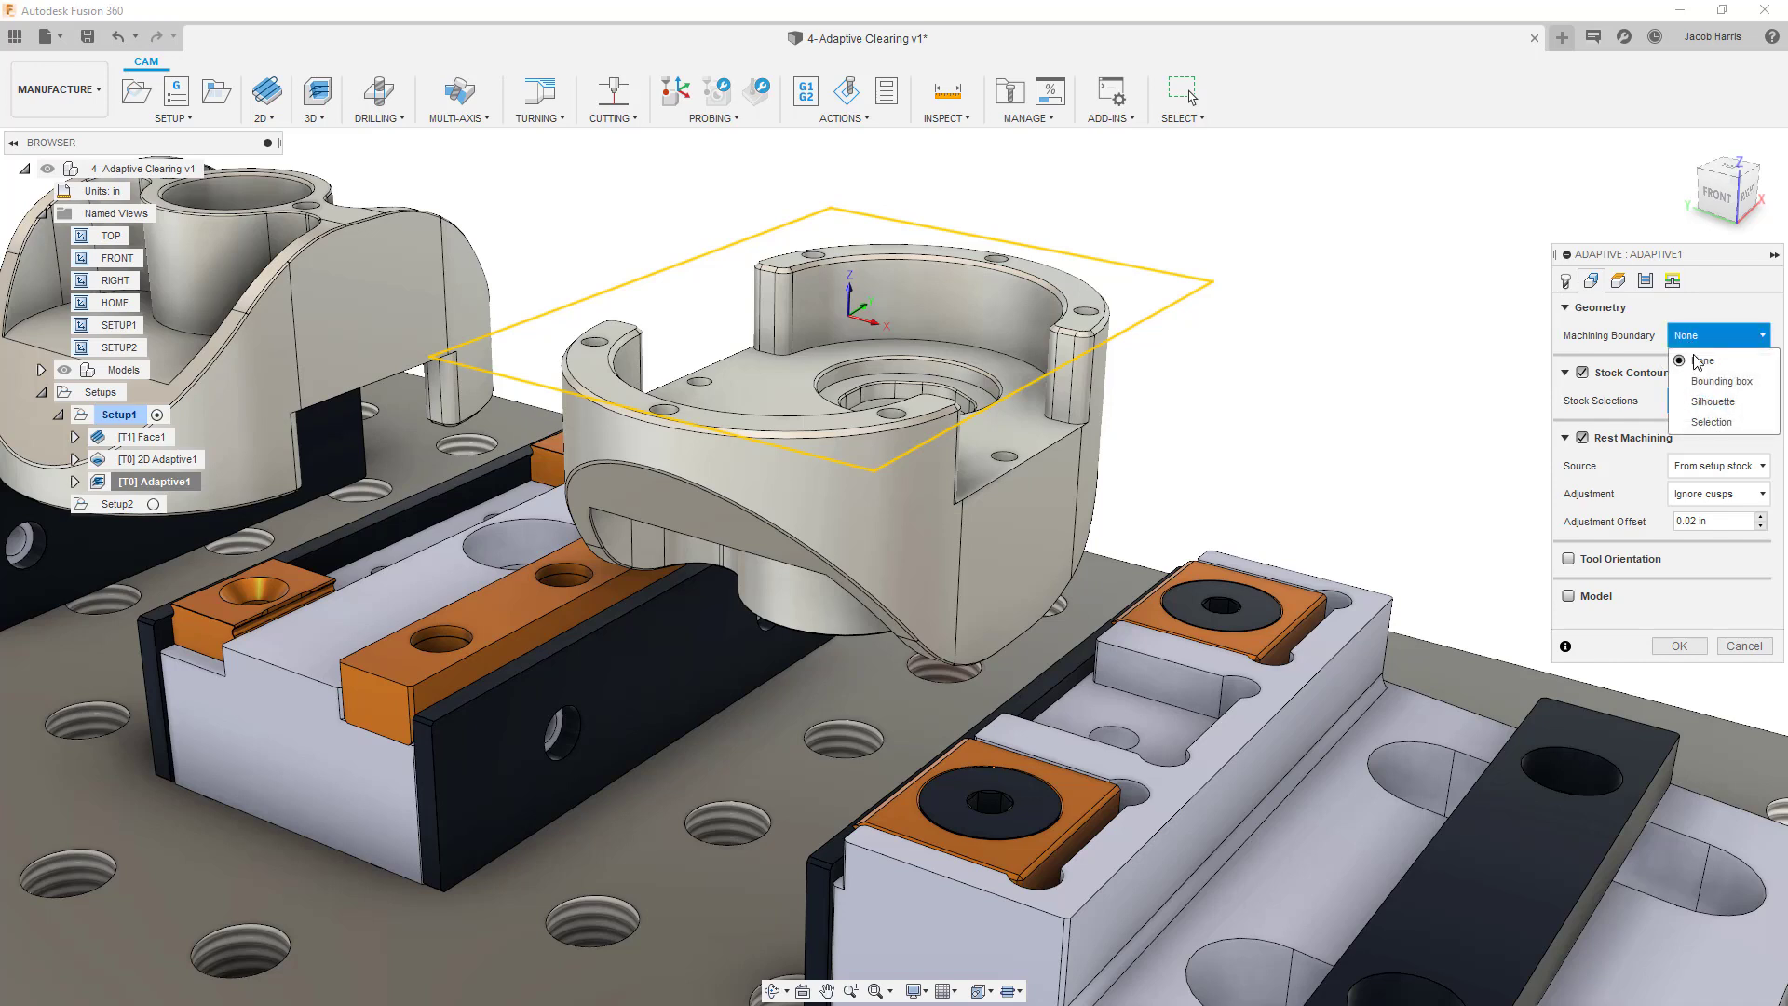
click(1711, 422)
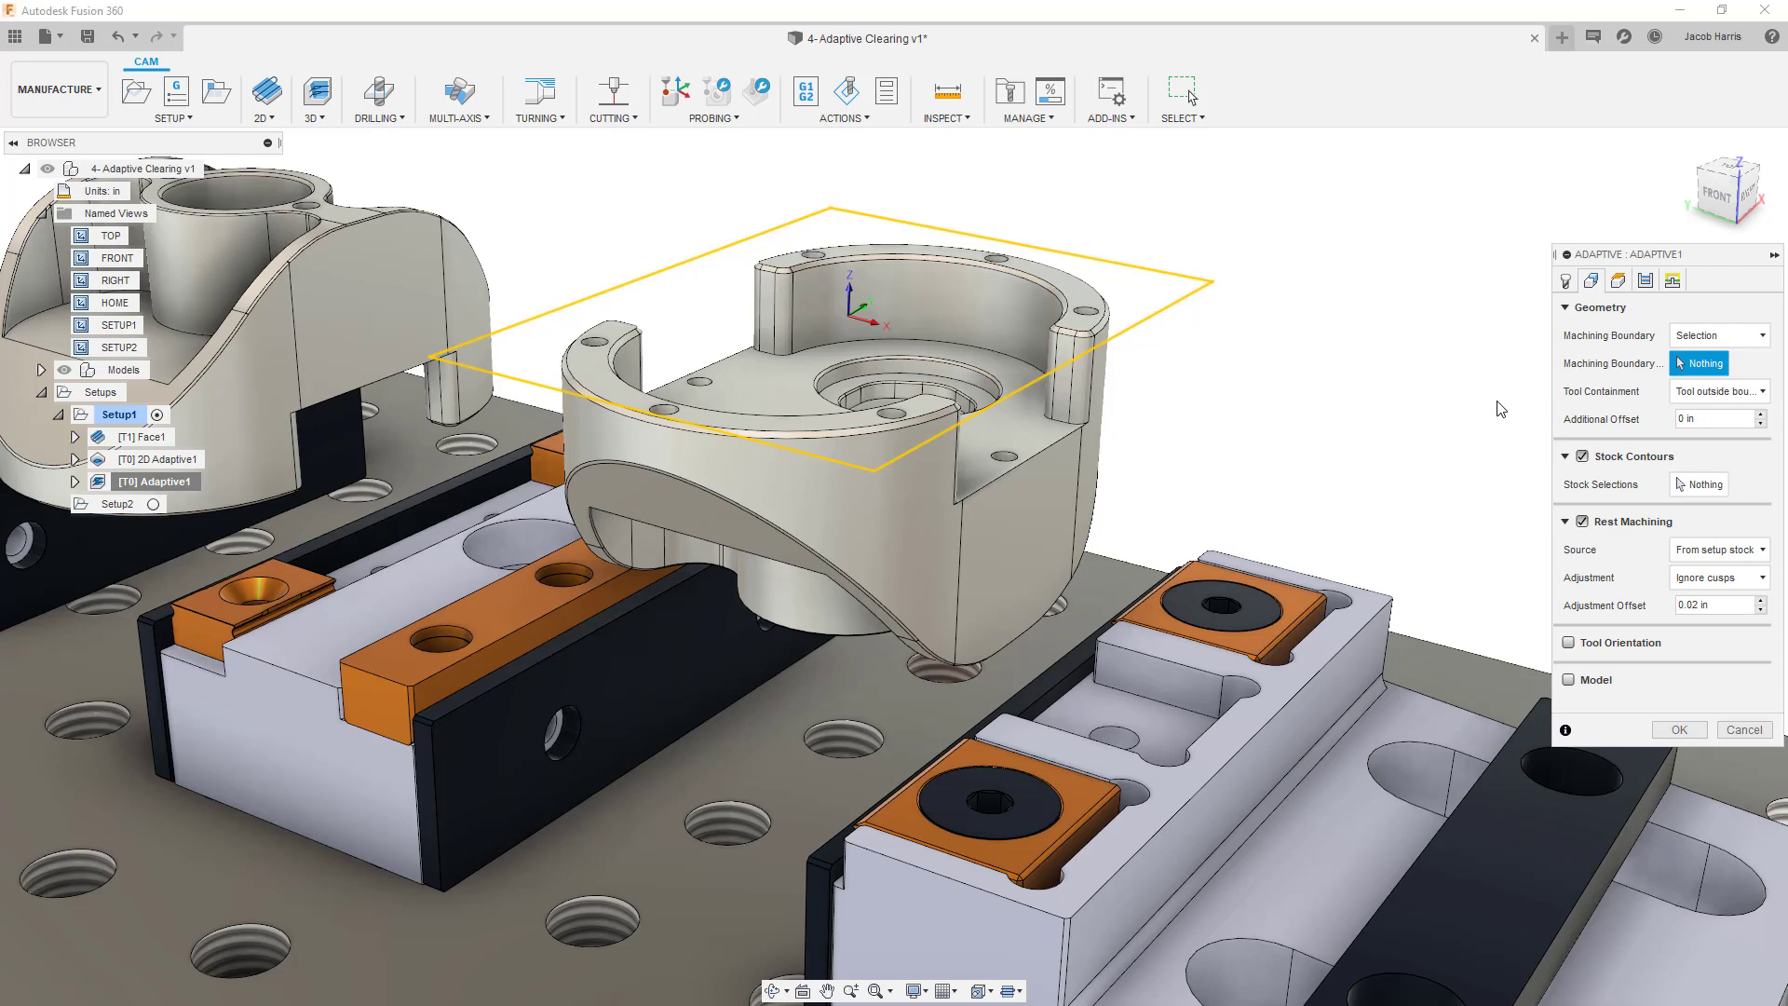
click(1088, 550)
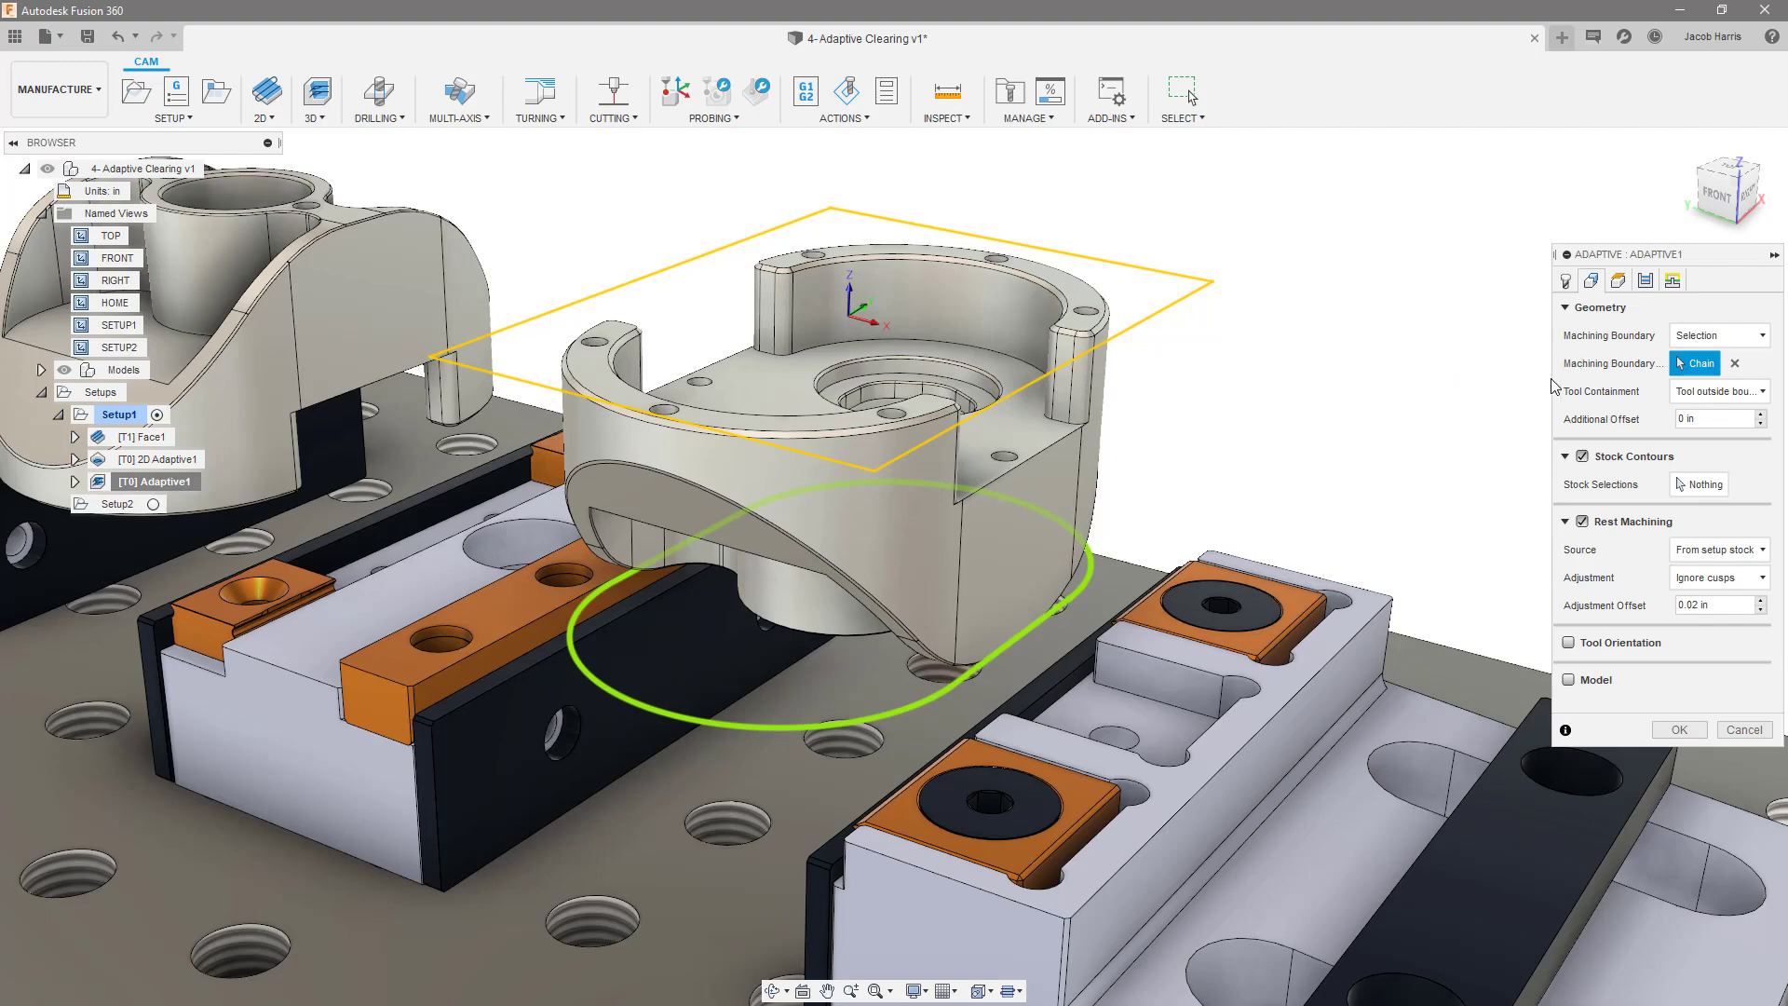
mouse_move(1688, 392)
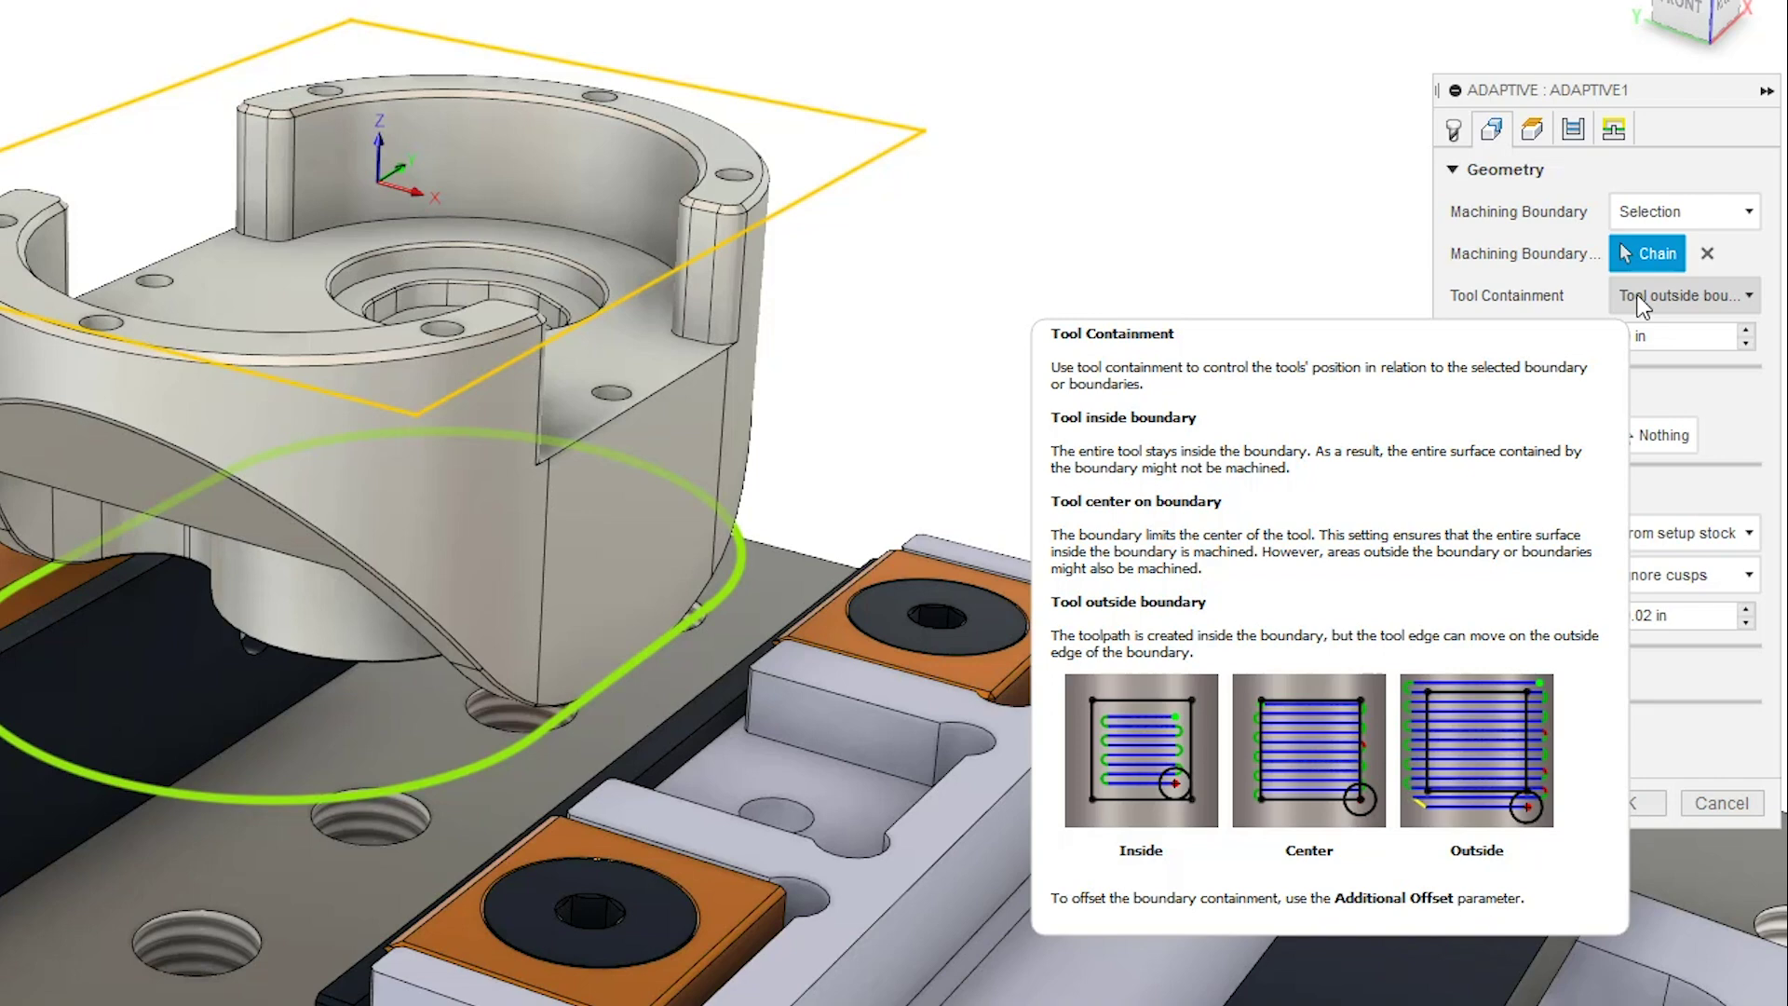
click(1637, 296)
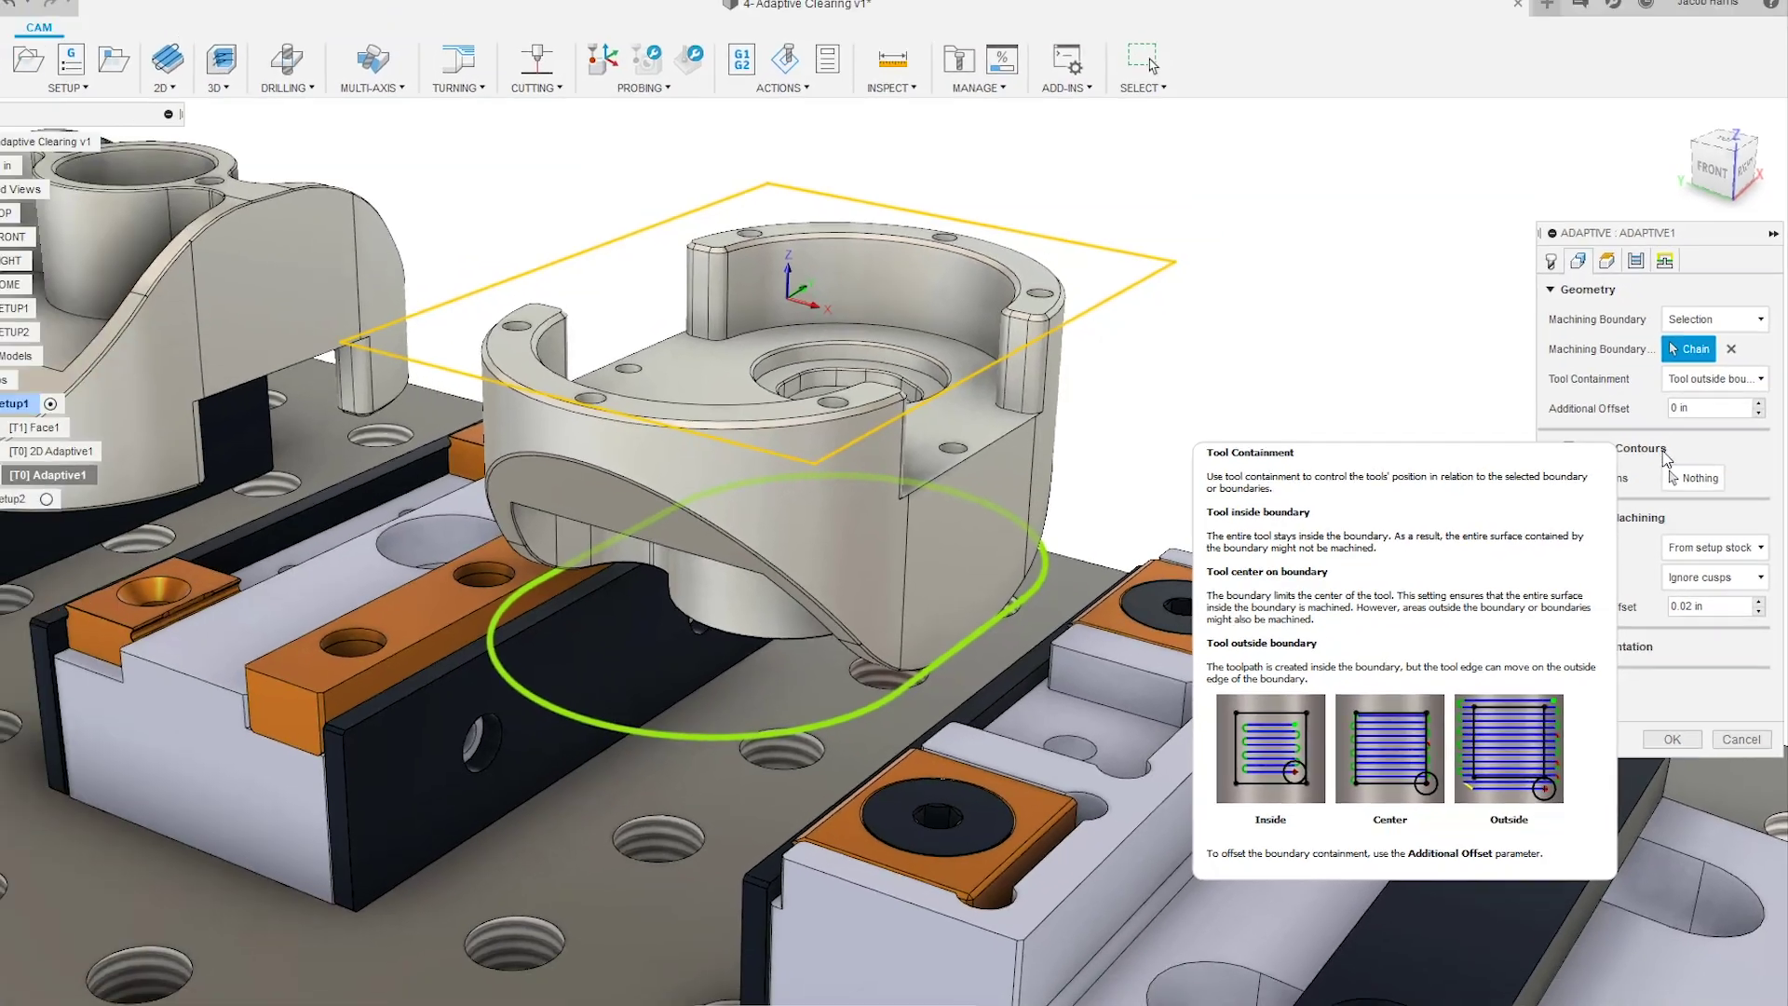
click(1611, 397)
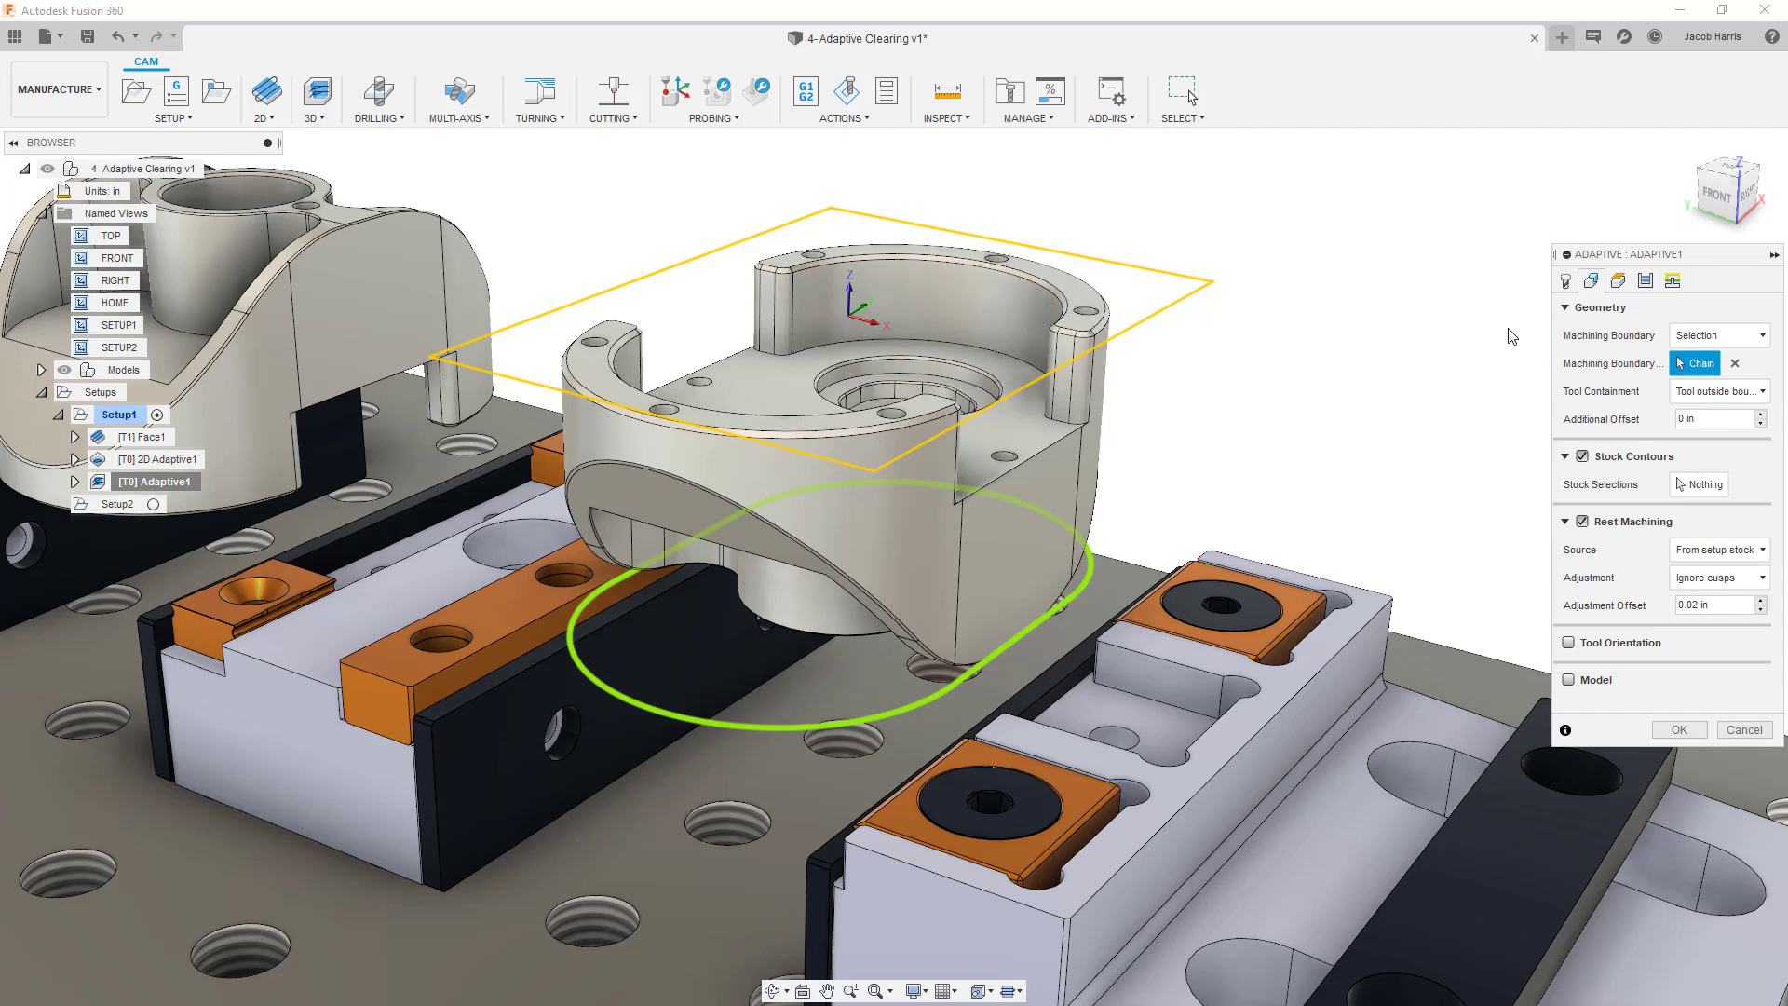
Measure Adaptive1's top height from the selected top rim face and regenerate the toolpath
click(1616, 282)
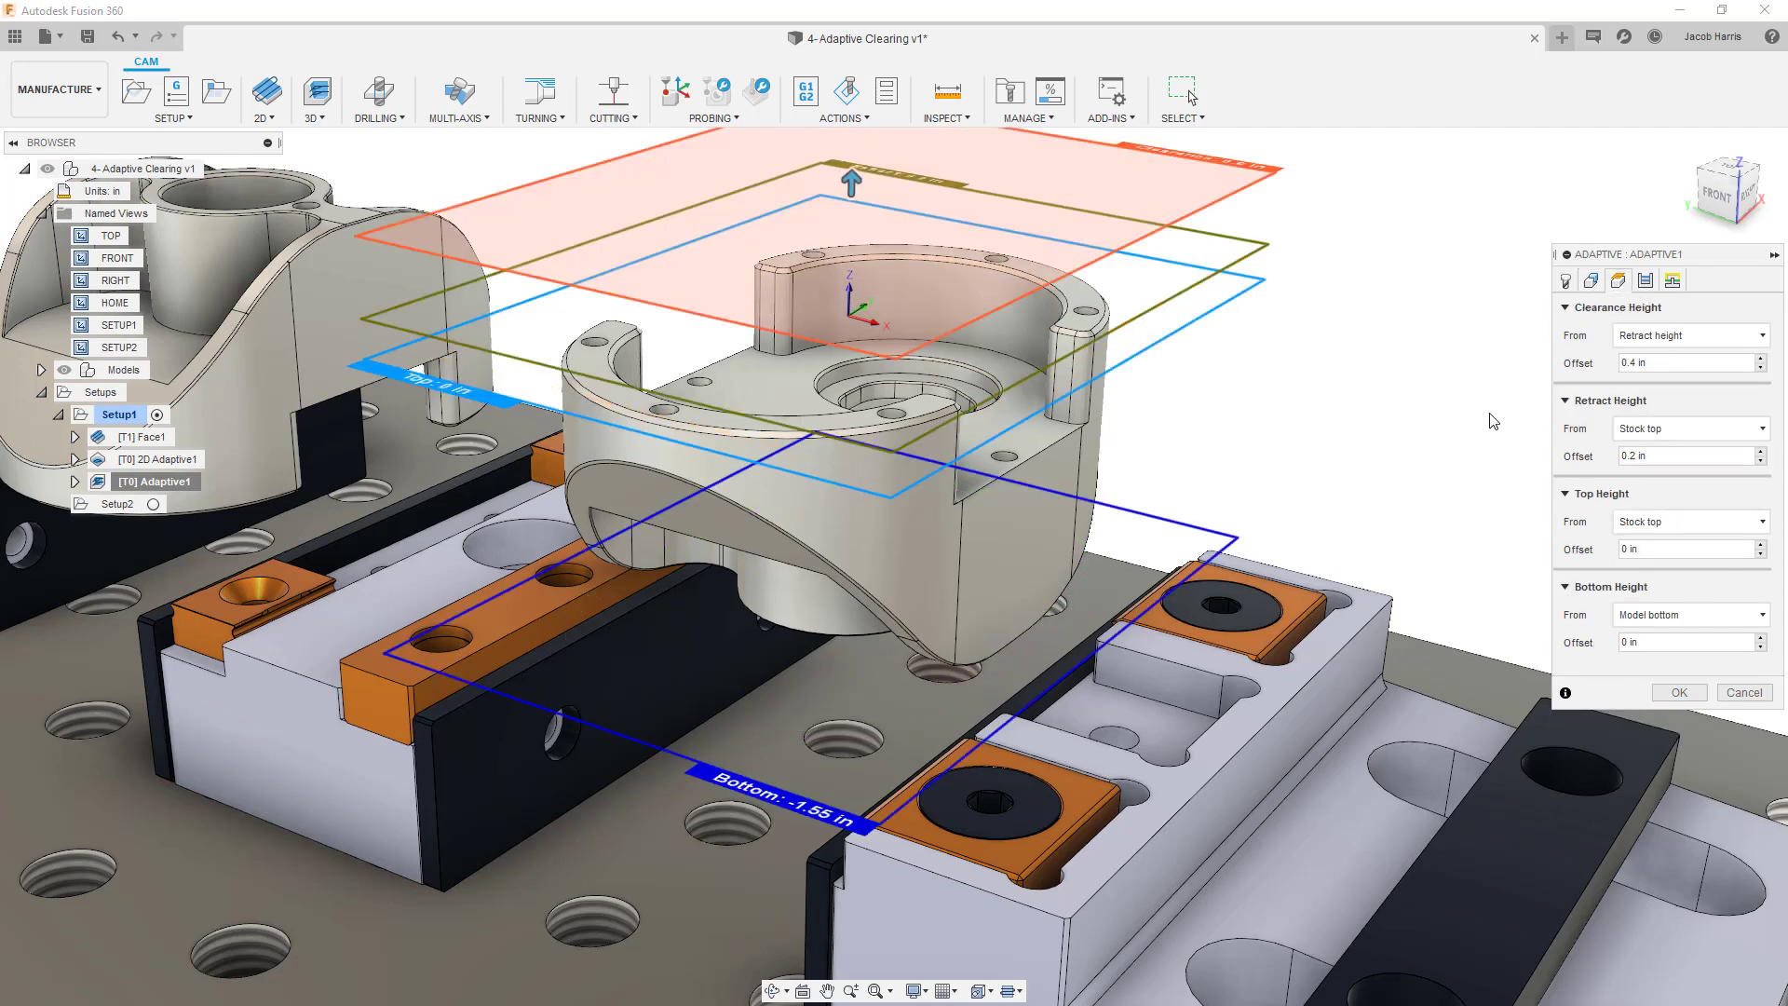
click(1677, 521)
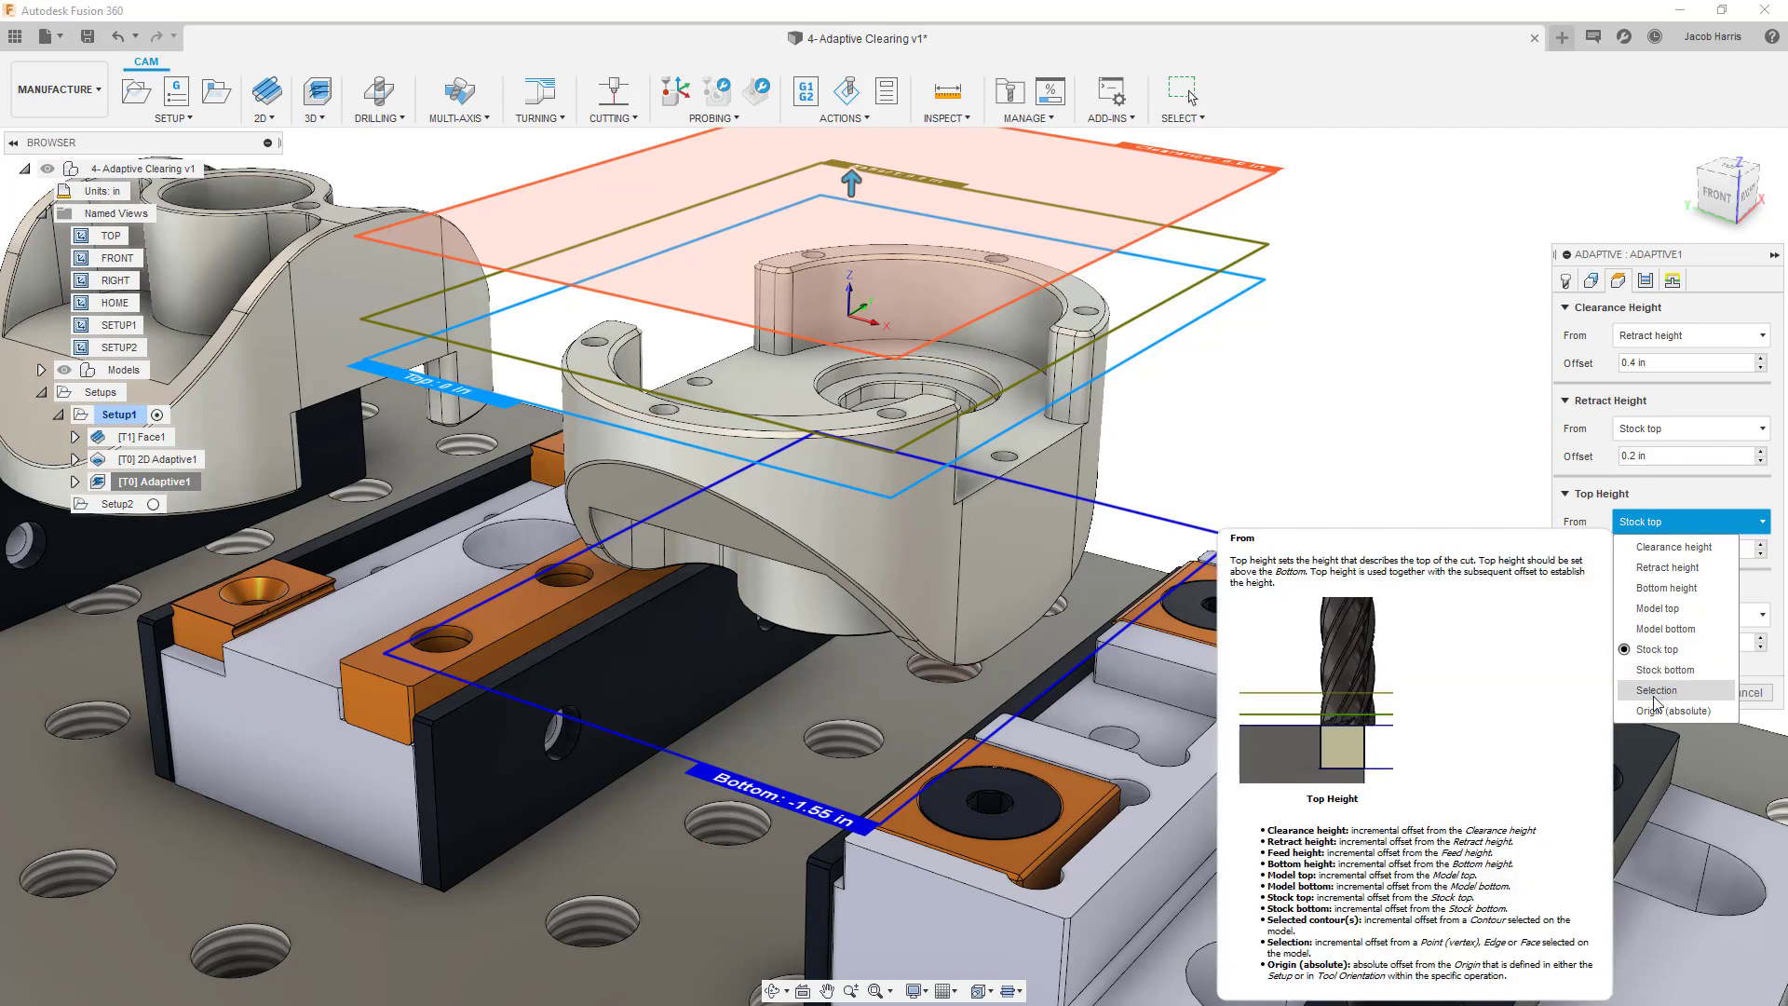
click(1643, 694)
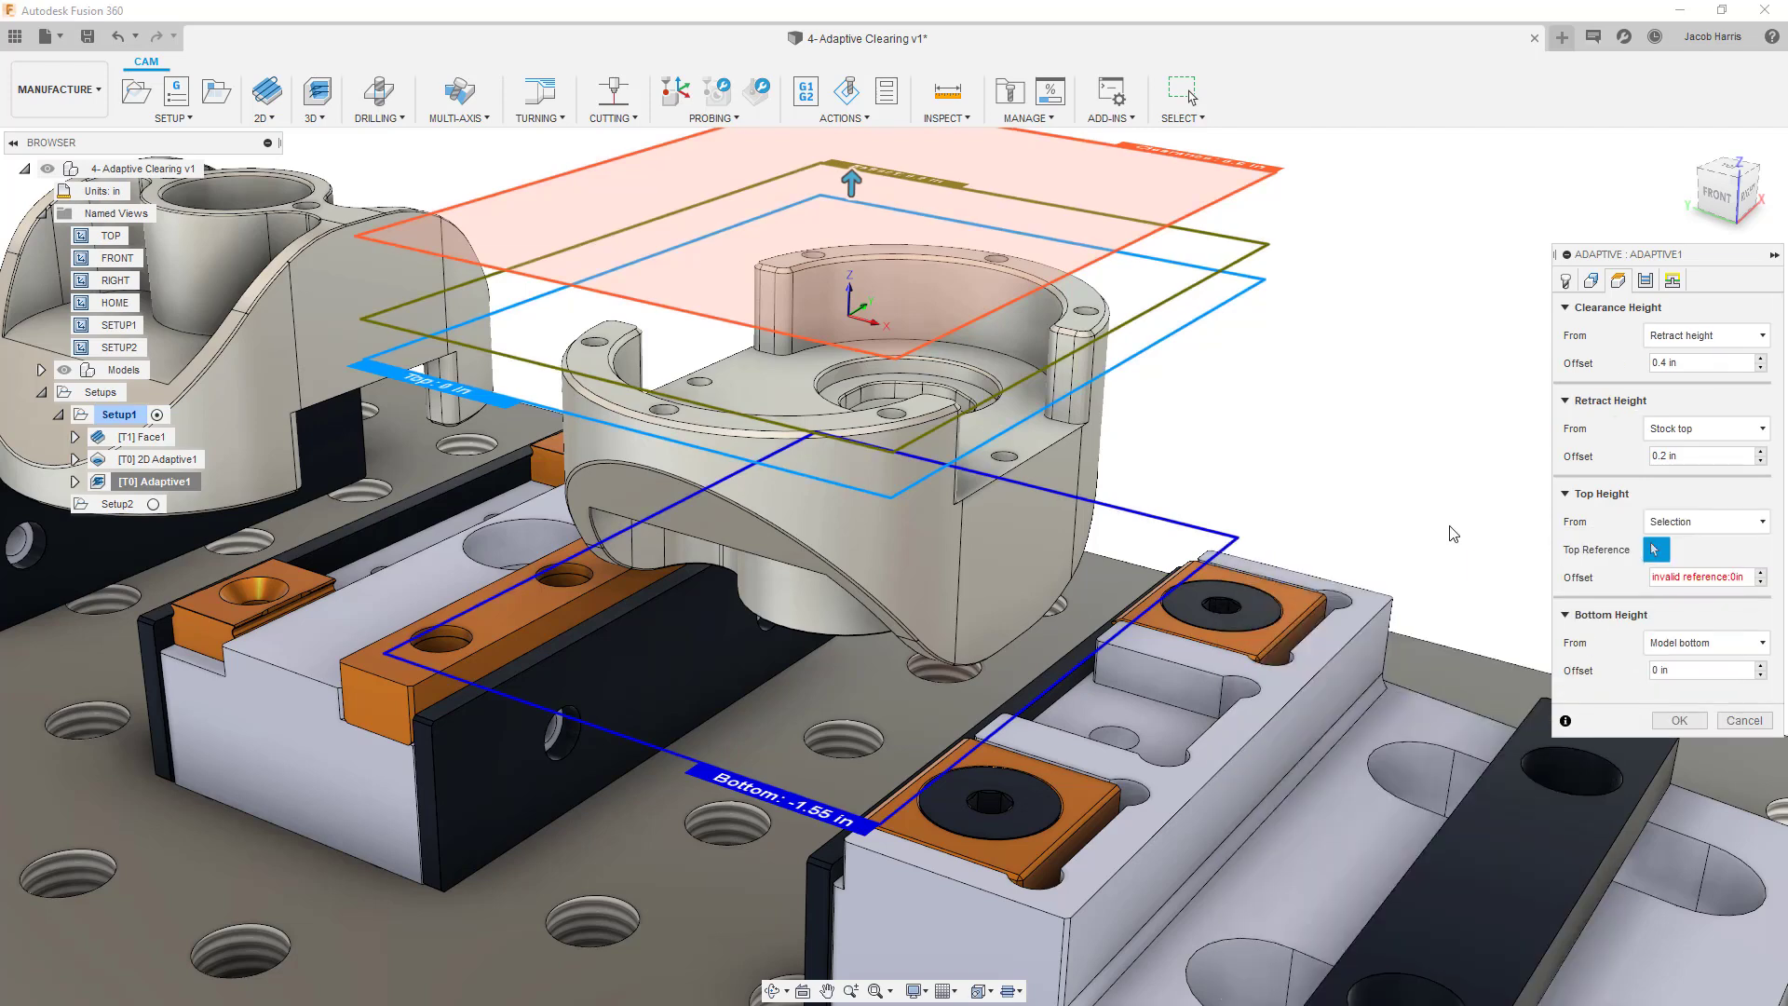
click(1090, 303)
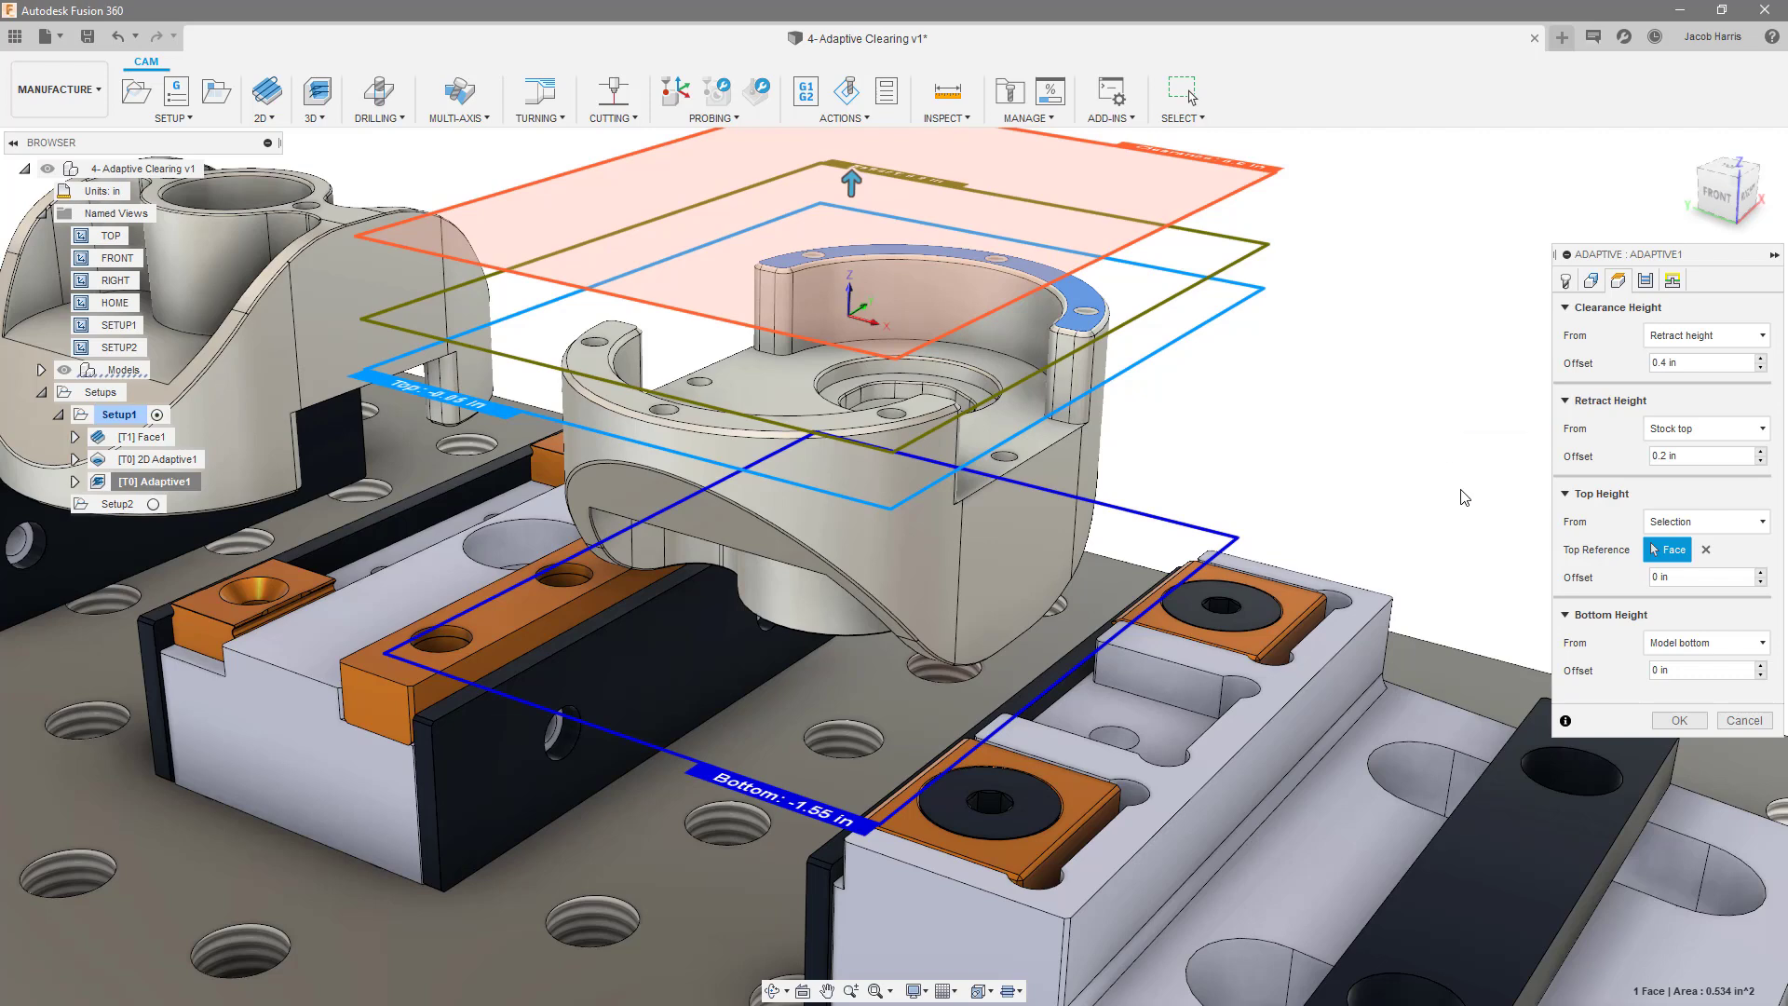
click(1679, 721)
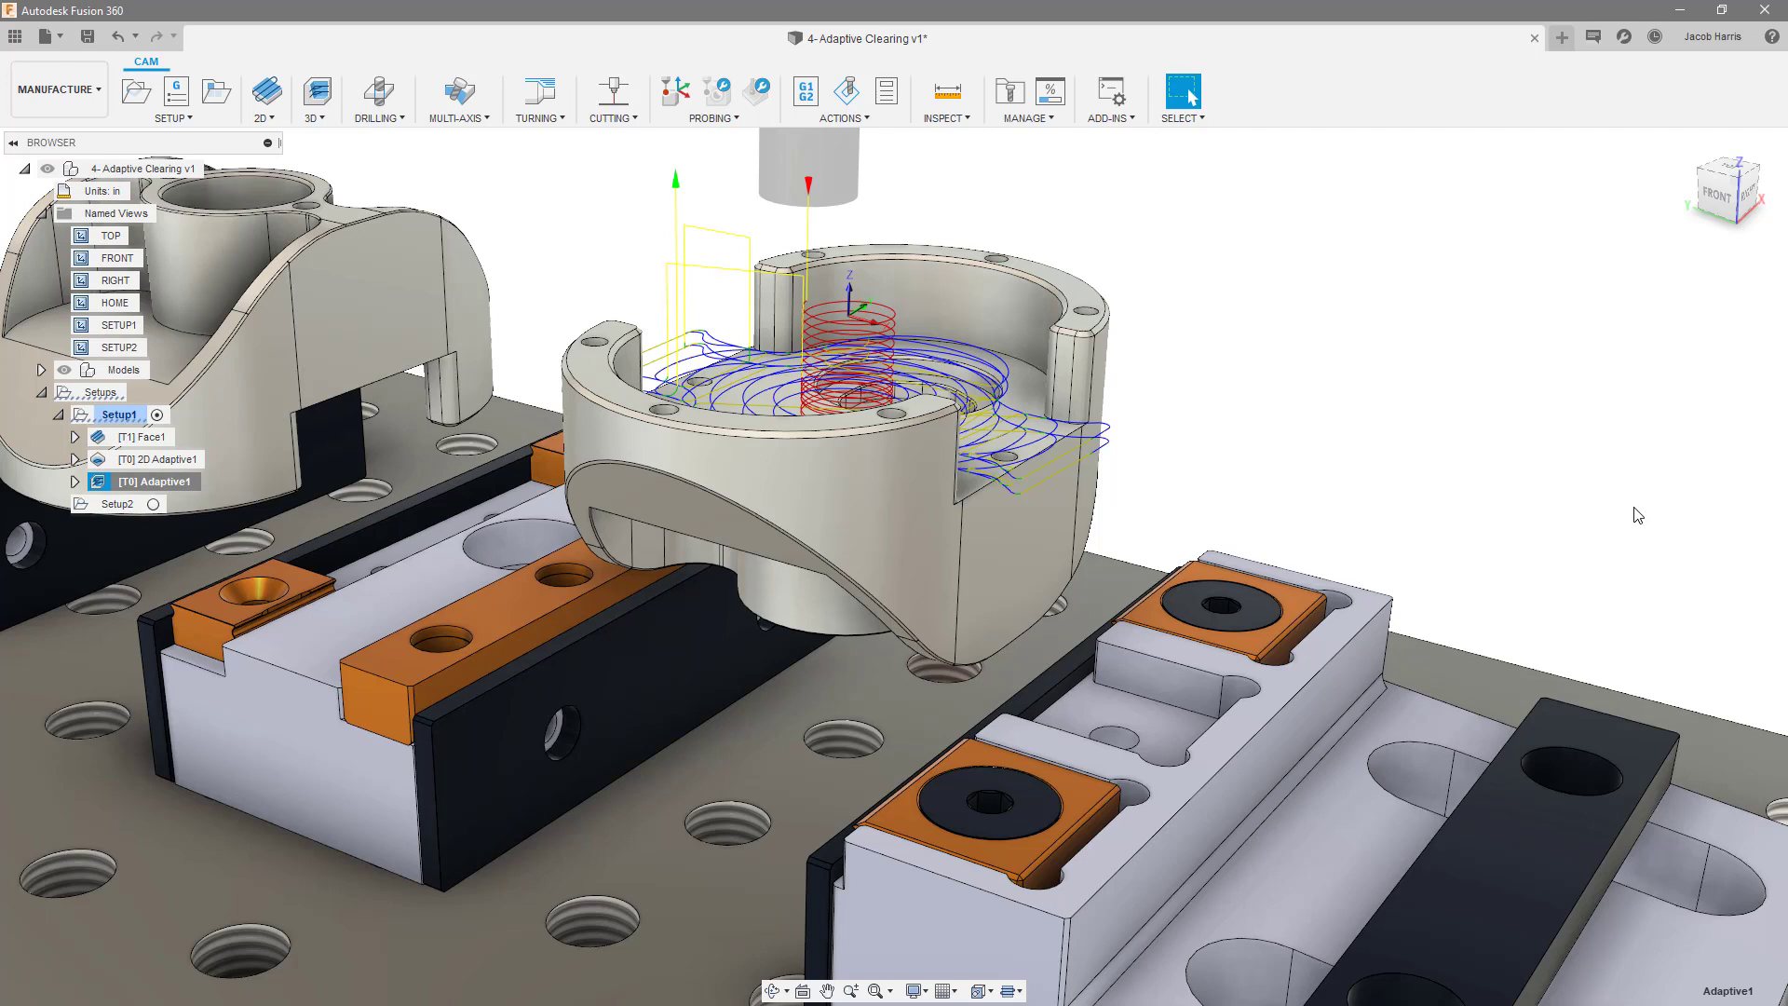
Simulate Setup1 with stock shown and Tail toolpath mode, playing through the stock removal
right_click(118, 414)
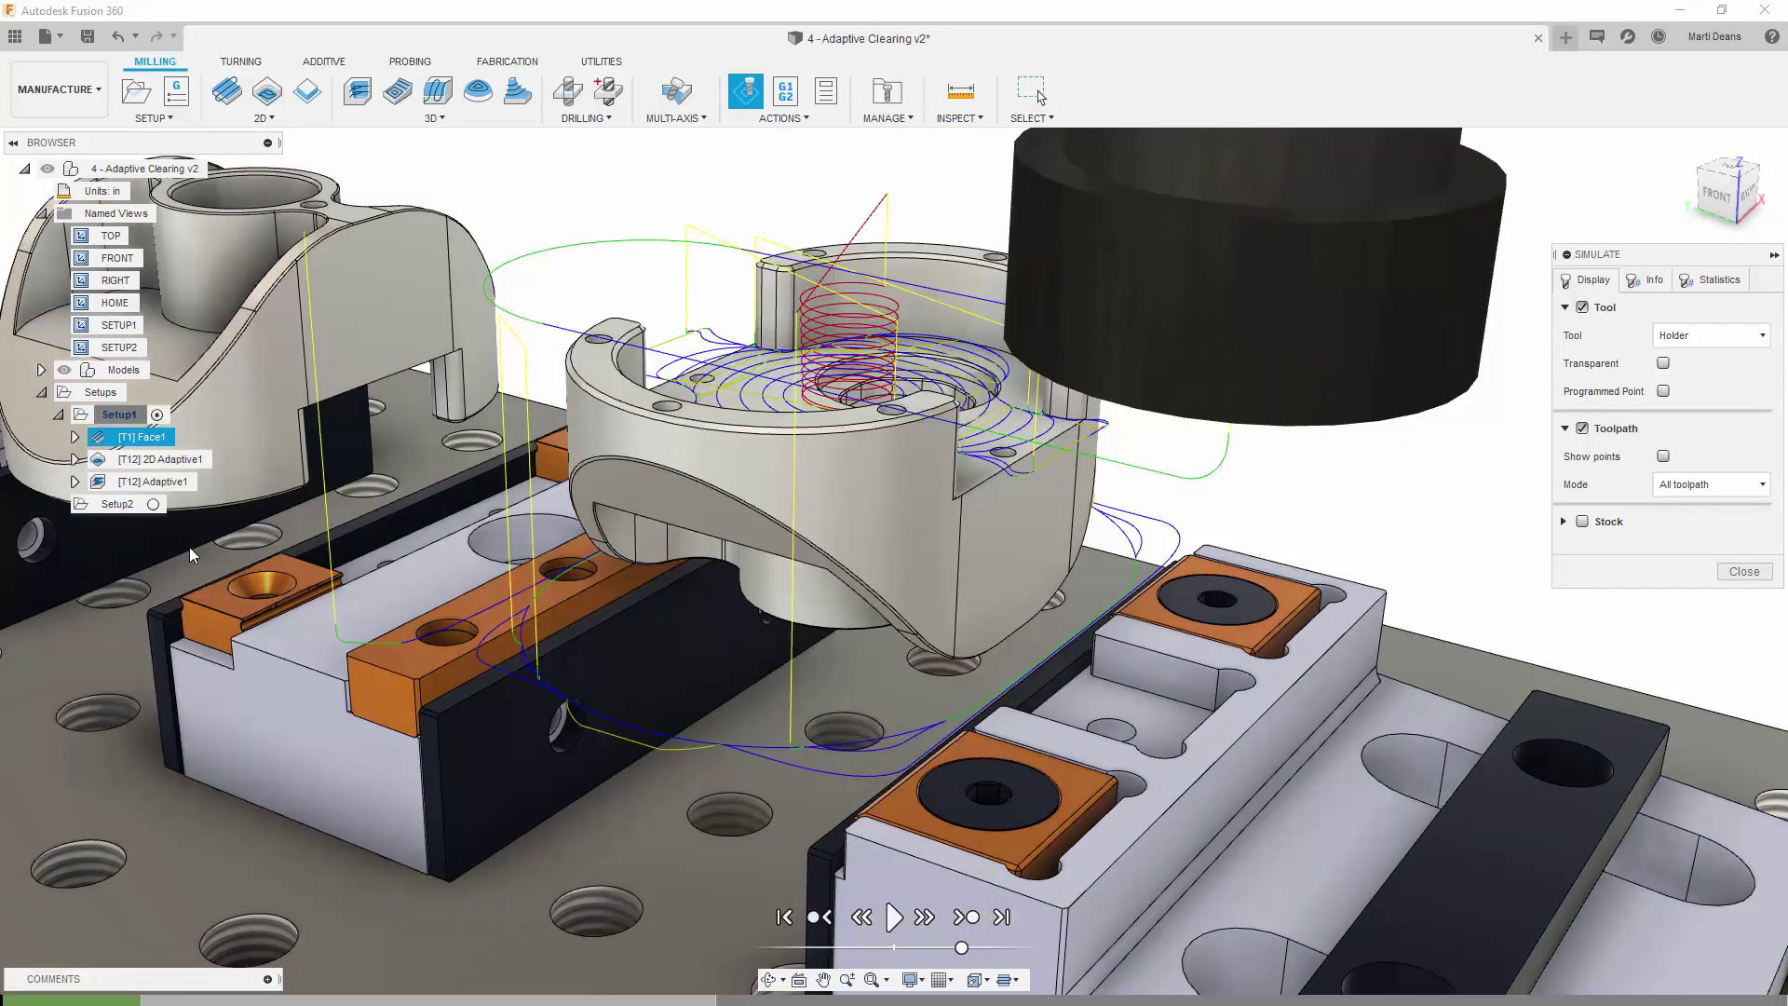
click(1582, 523)
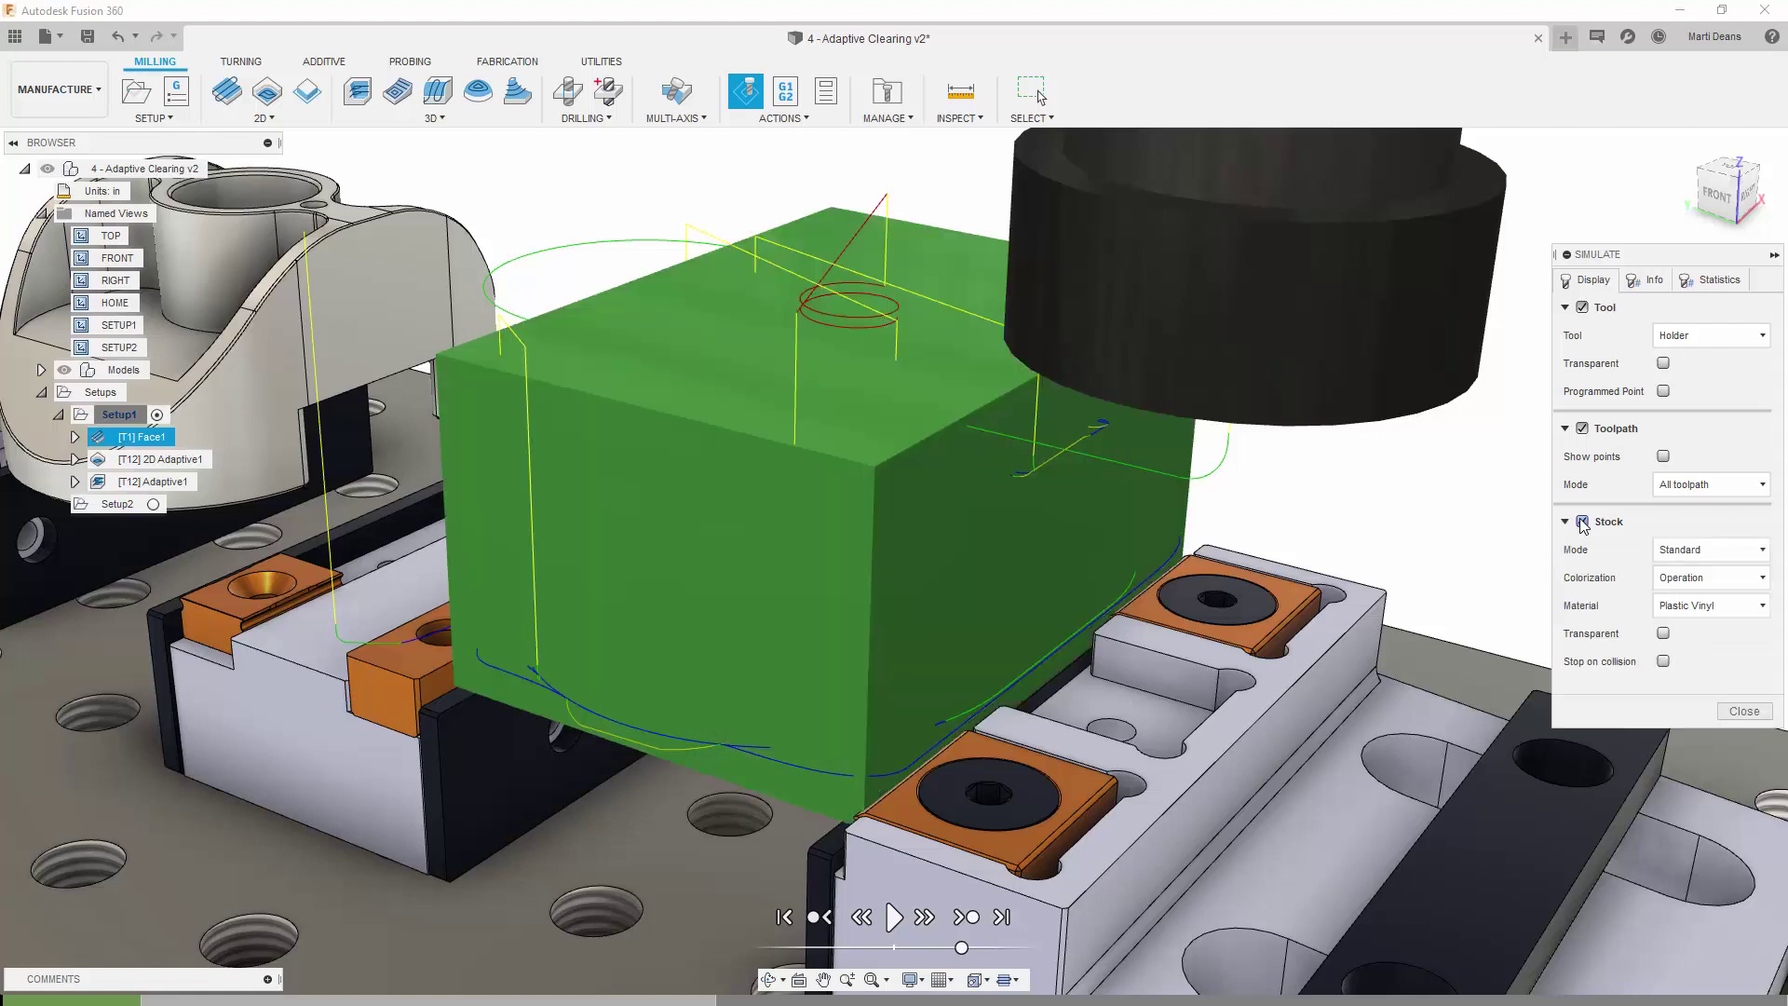
click(1710, 486)
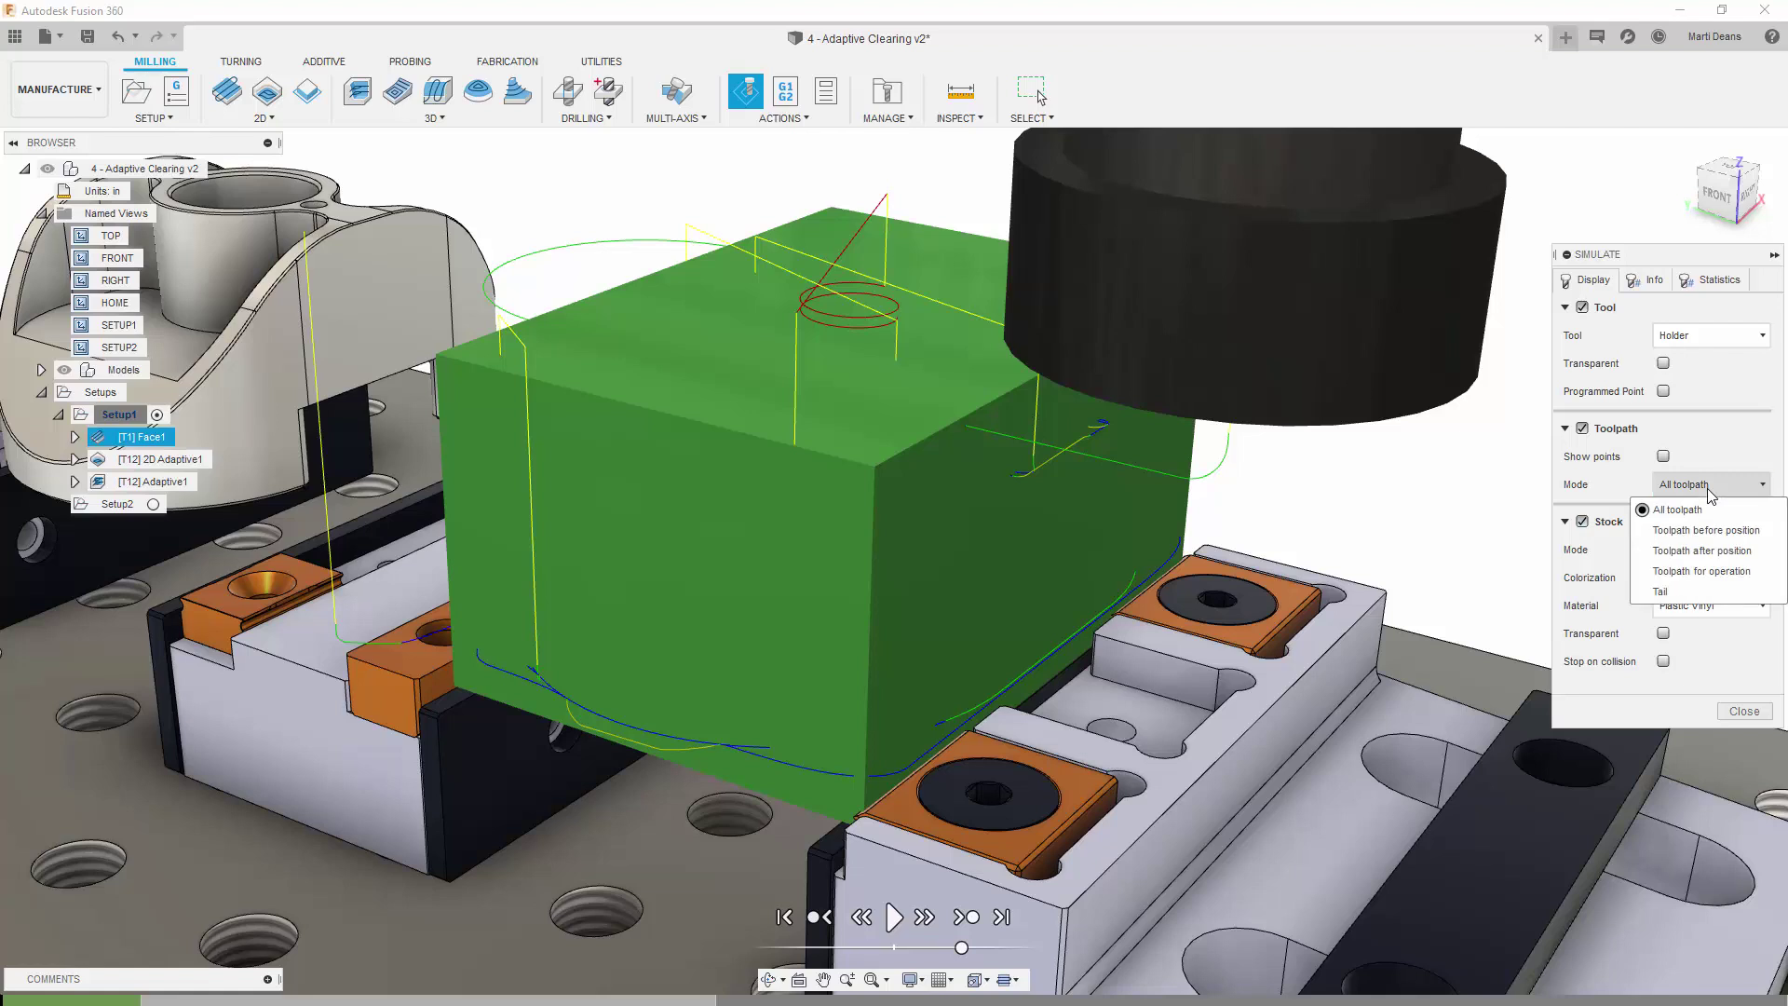
click(1712, 591)
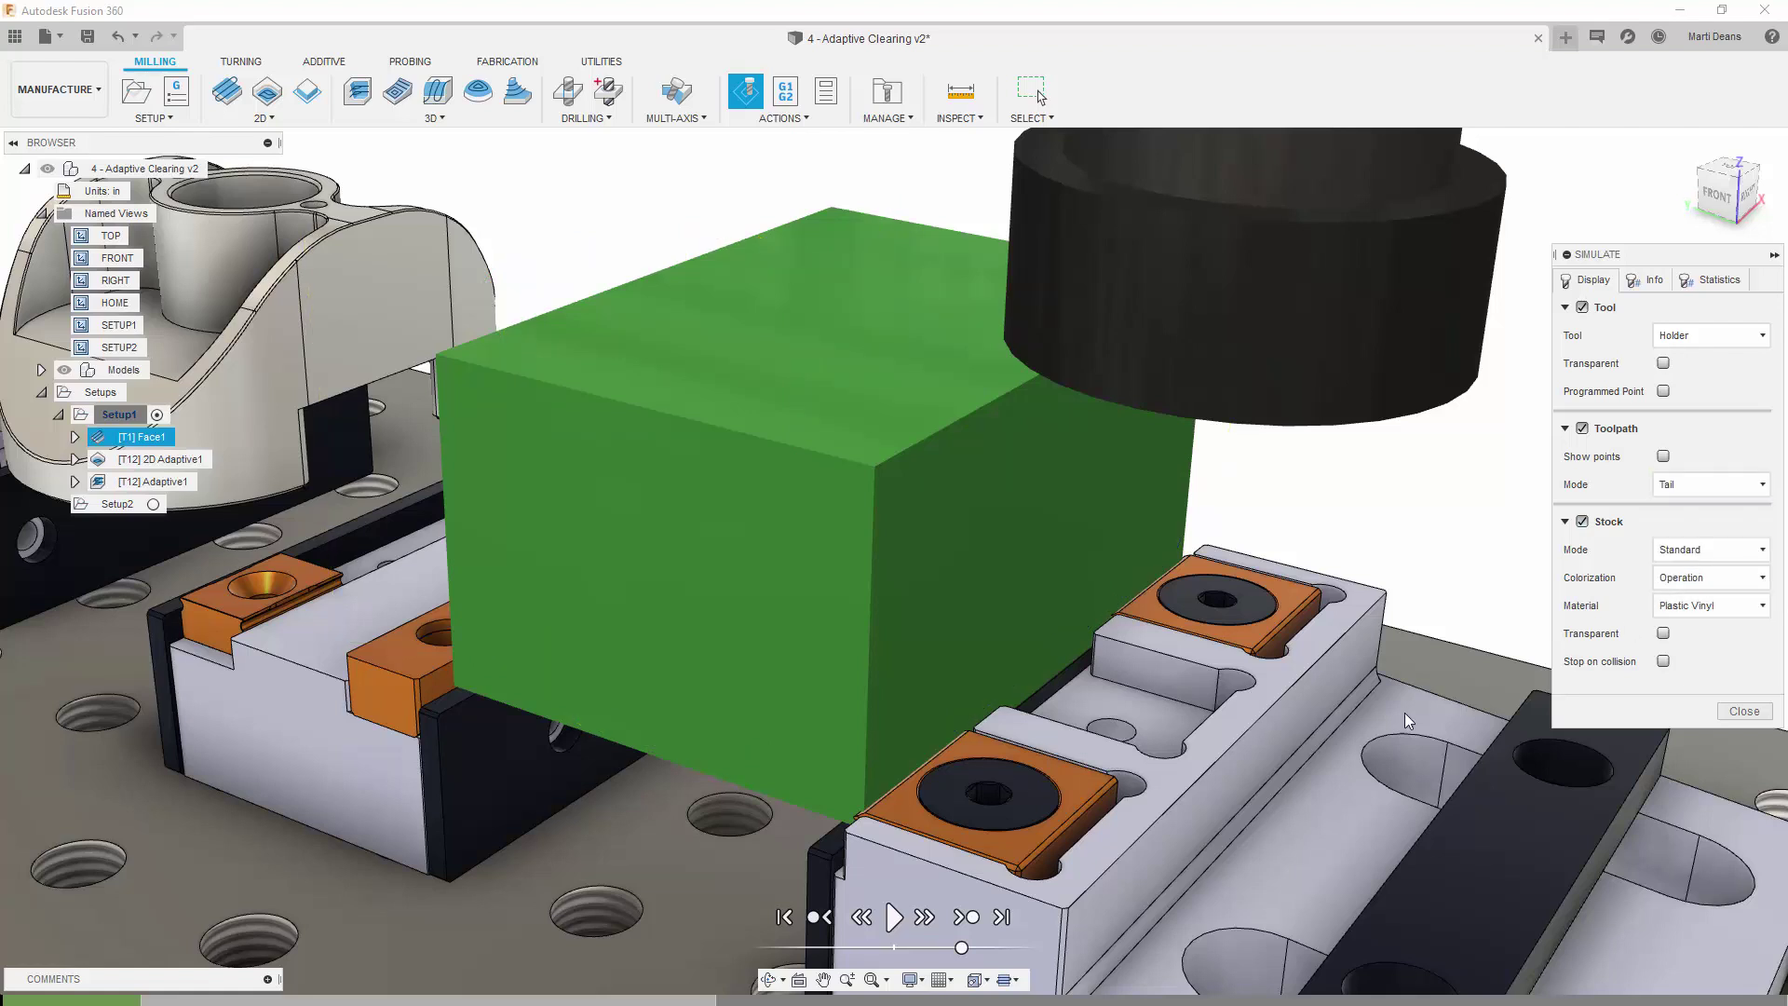
click(896, 917)
mouse_move(983, 949)
mouse_down()
mouse_move(945, 949)
mouse_move(961, 949)
mouse_up()
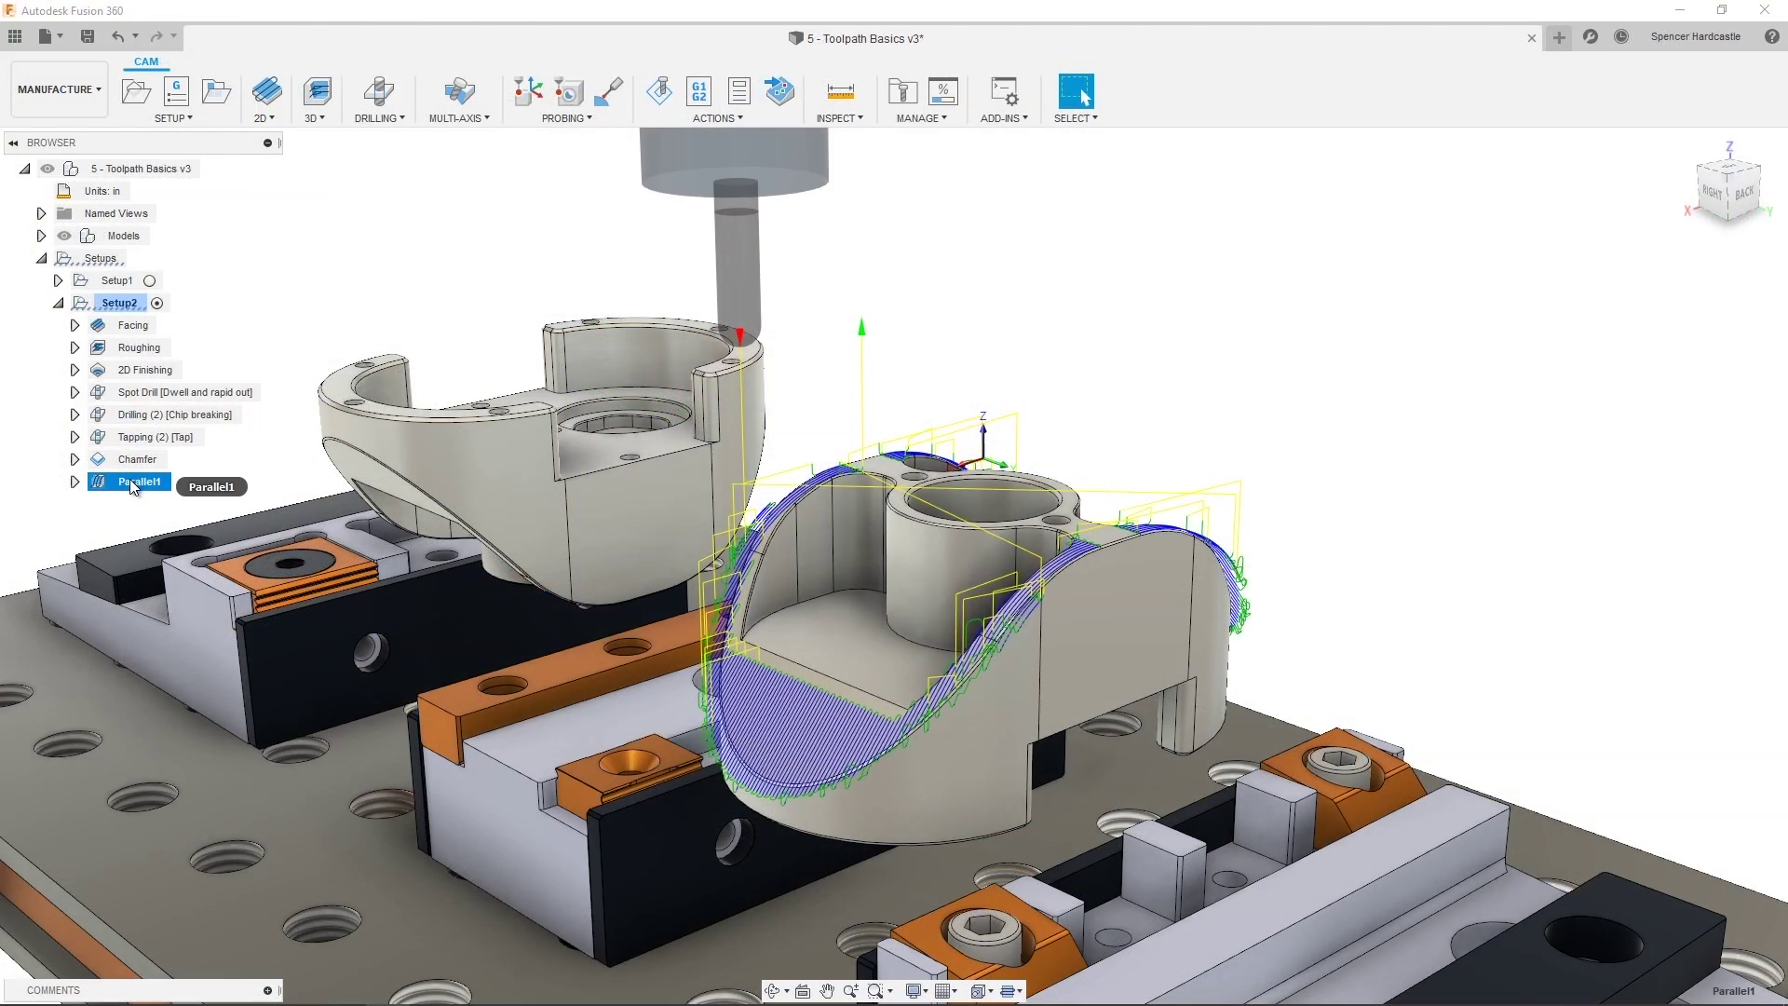
Edit Parallel1's geometry settings to give an Additional Offset of -0.01 in
right_click(126, 481)
click(187, 14)
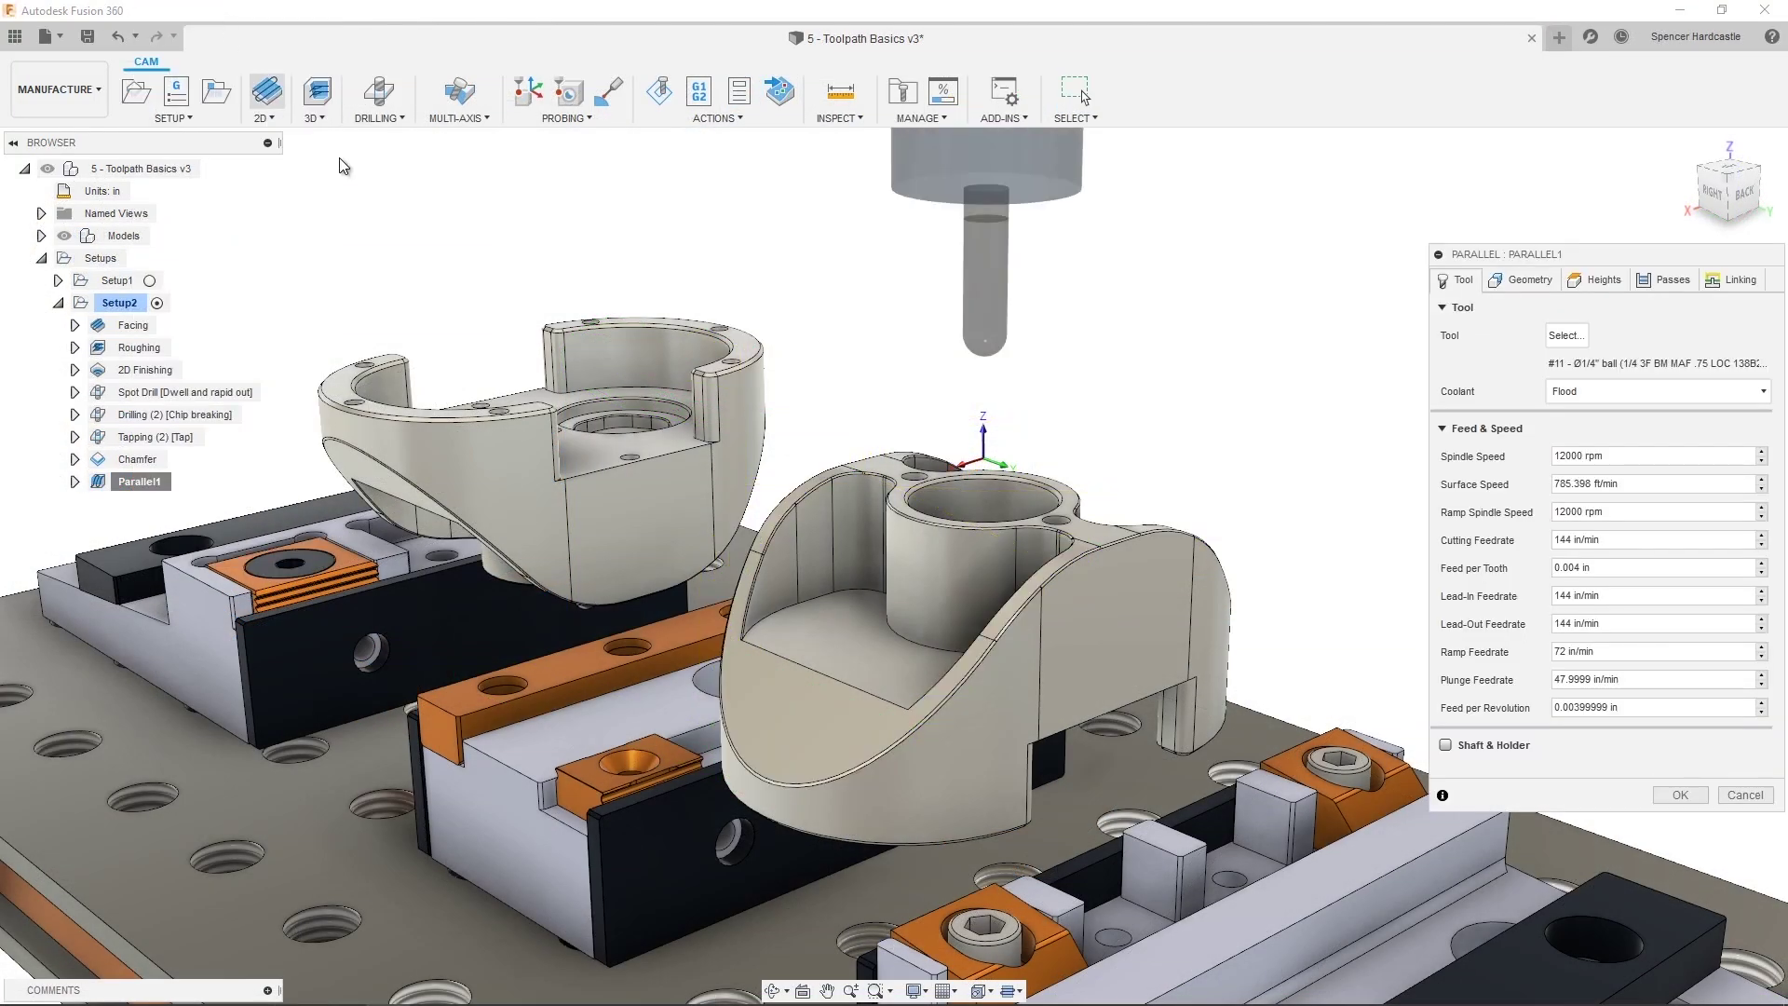
click(1520, 279)
click(1629, 419)
text(-)
text(0.01 in)
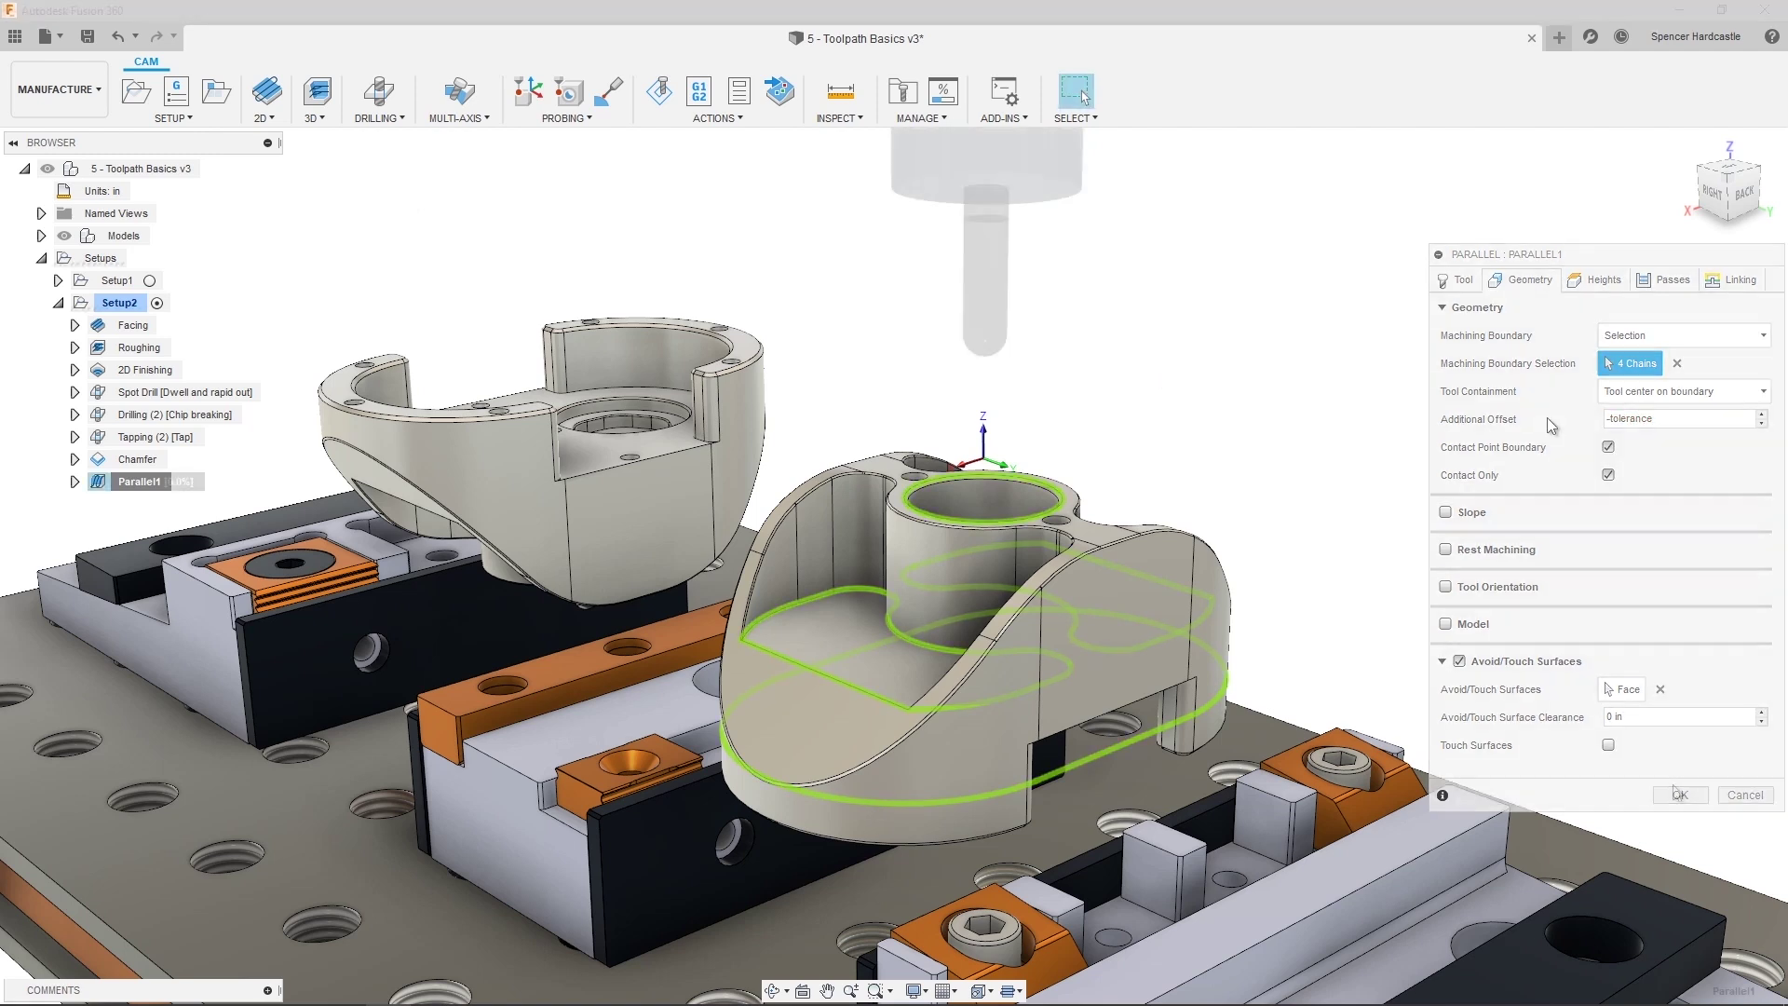